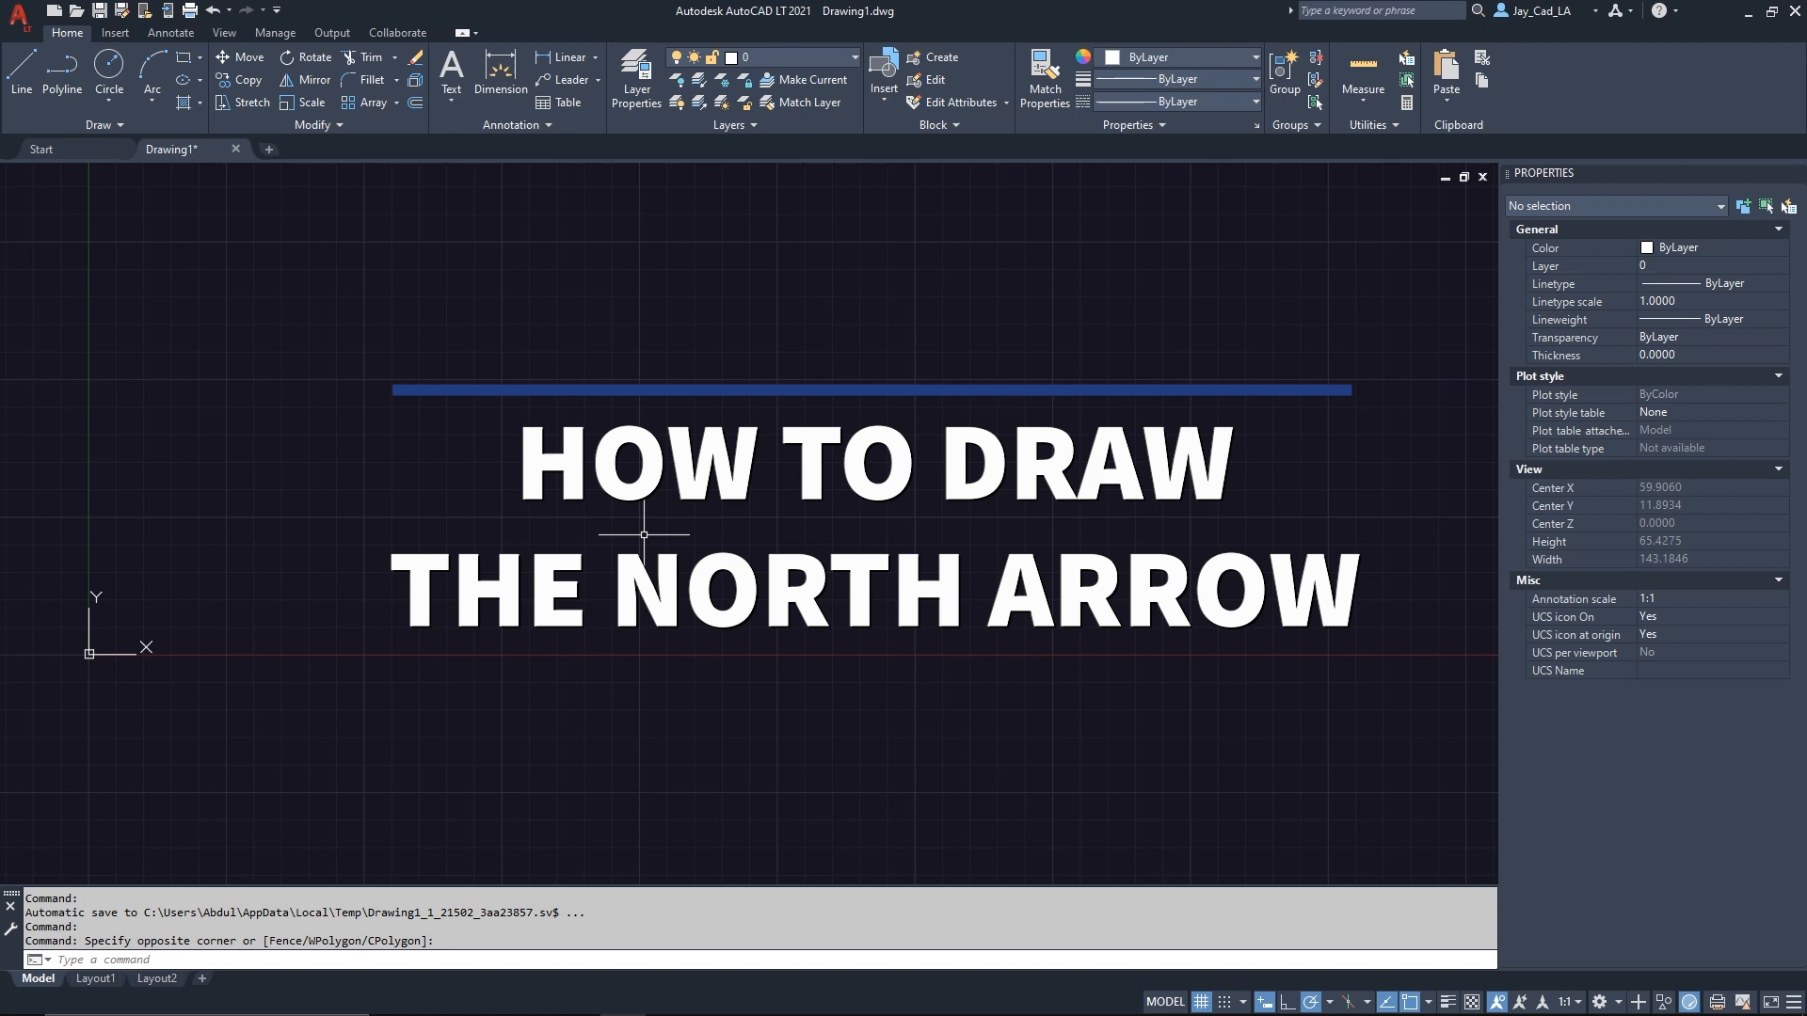
Close the Properties palette and set the drawing's length units to Architectural.
middle_click_drag(684, 525, 768, 571)
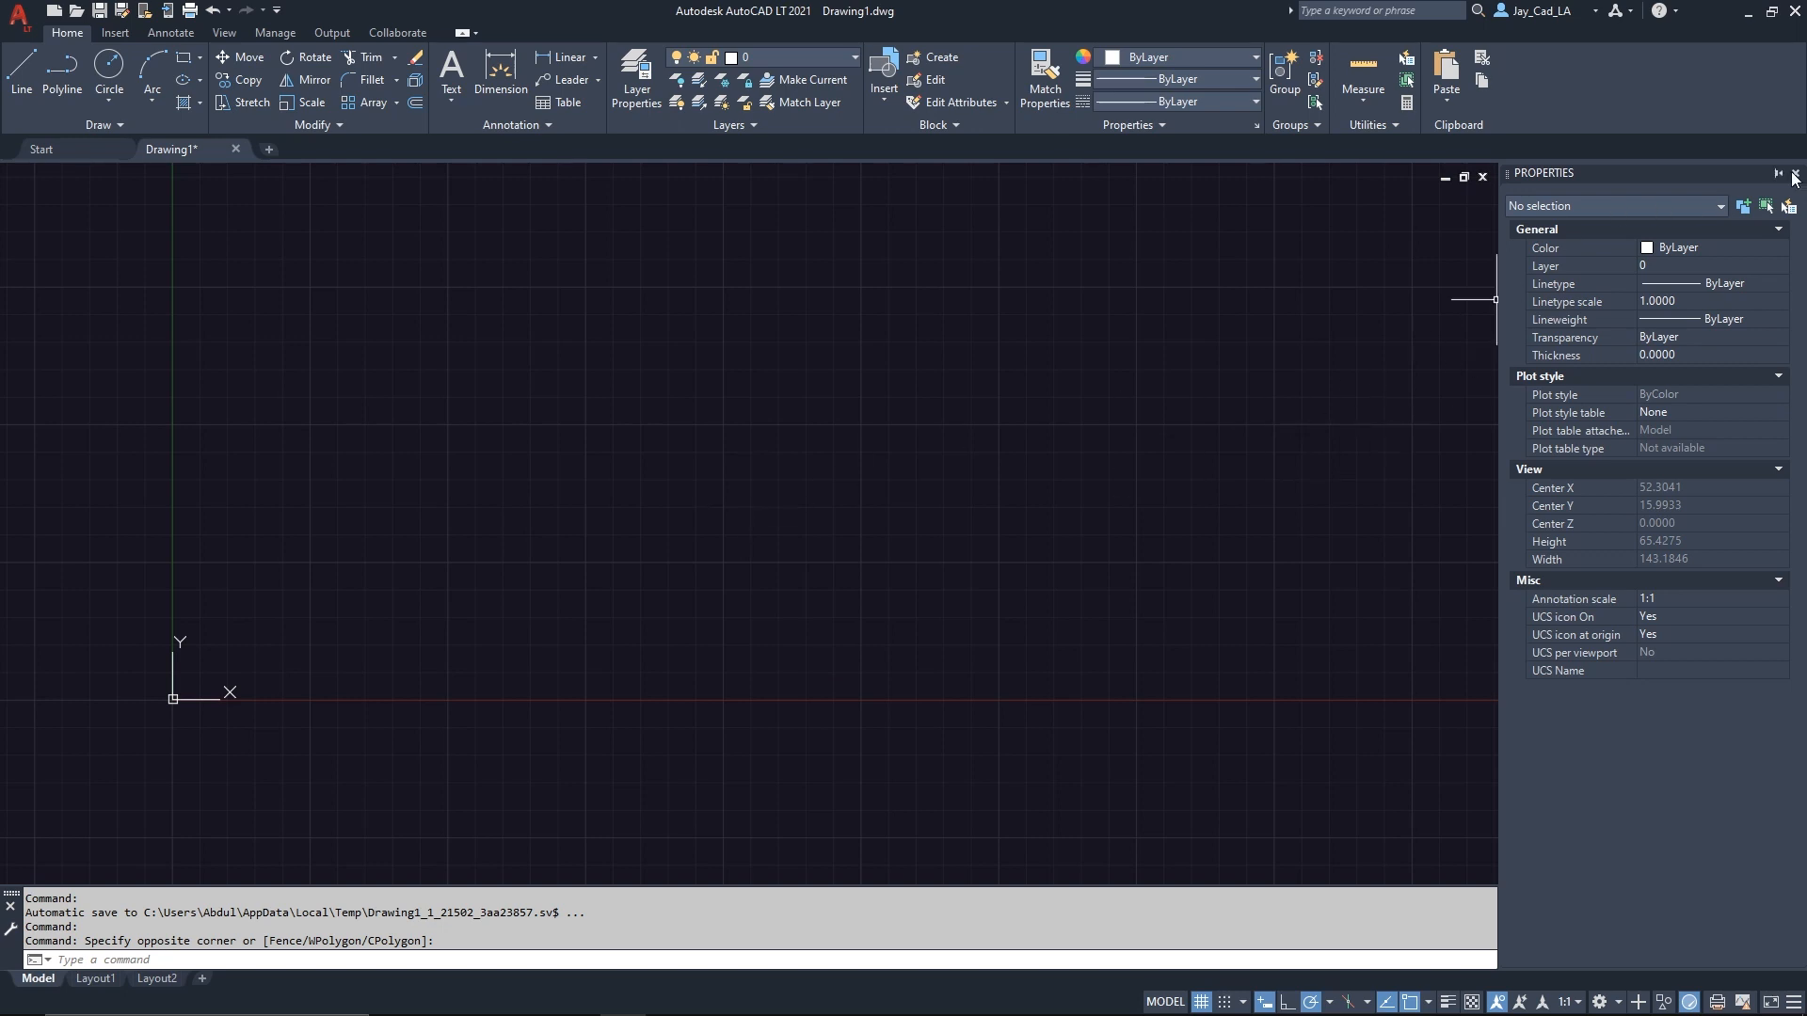
left_click(1795, 175)
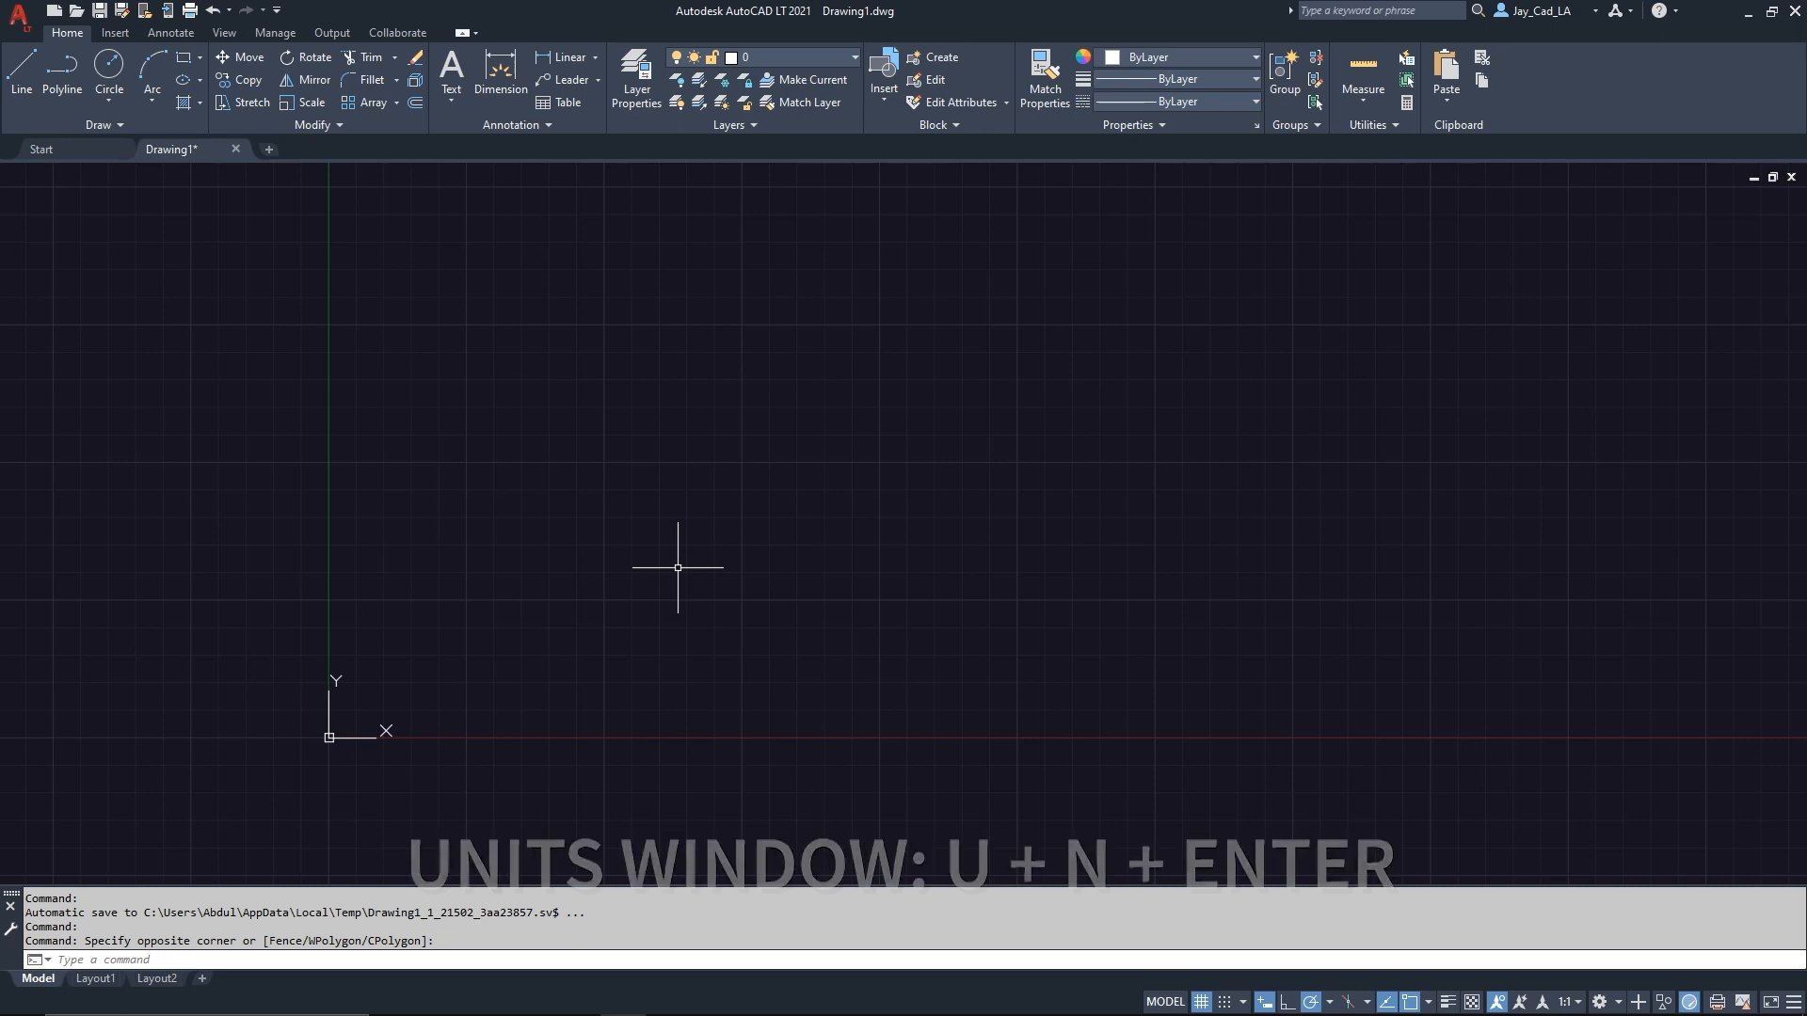
type("UN")
key("Return")
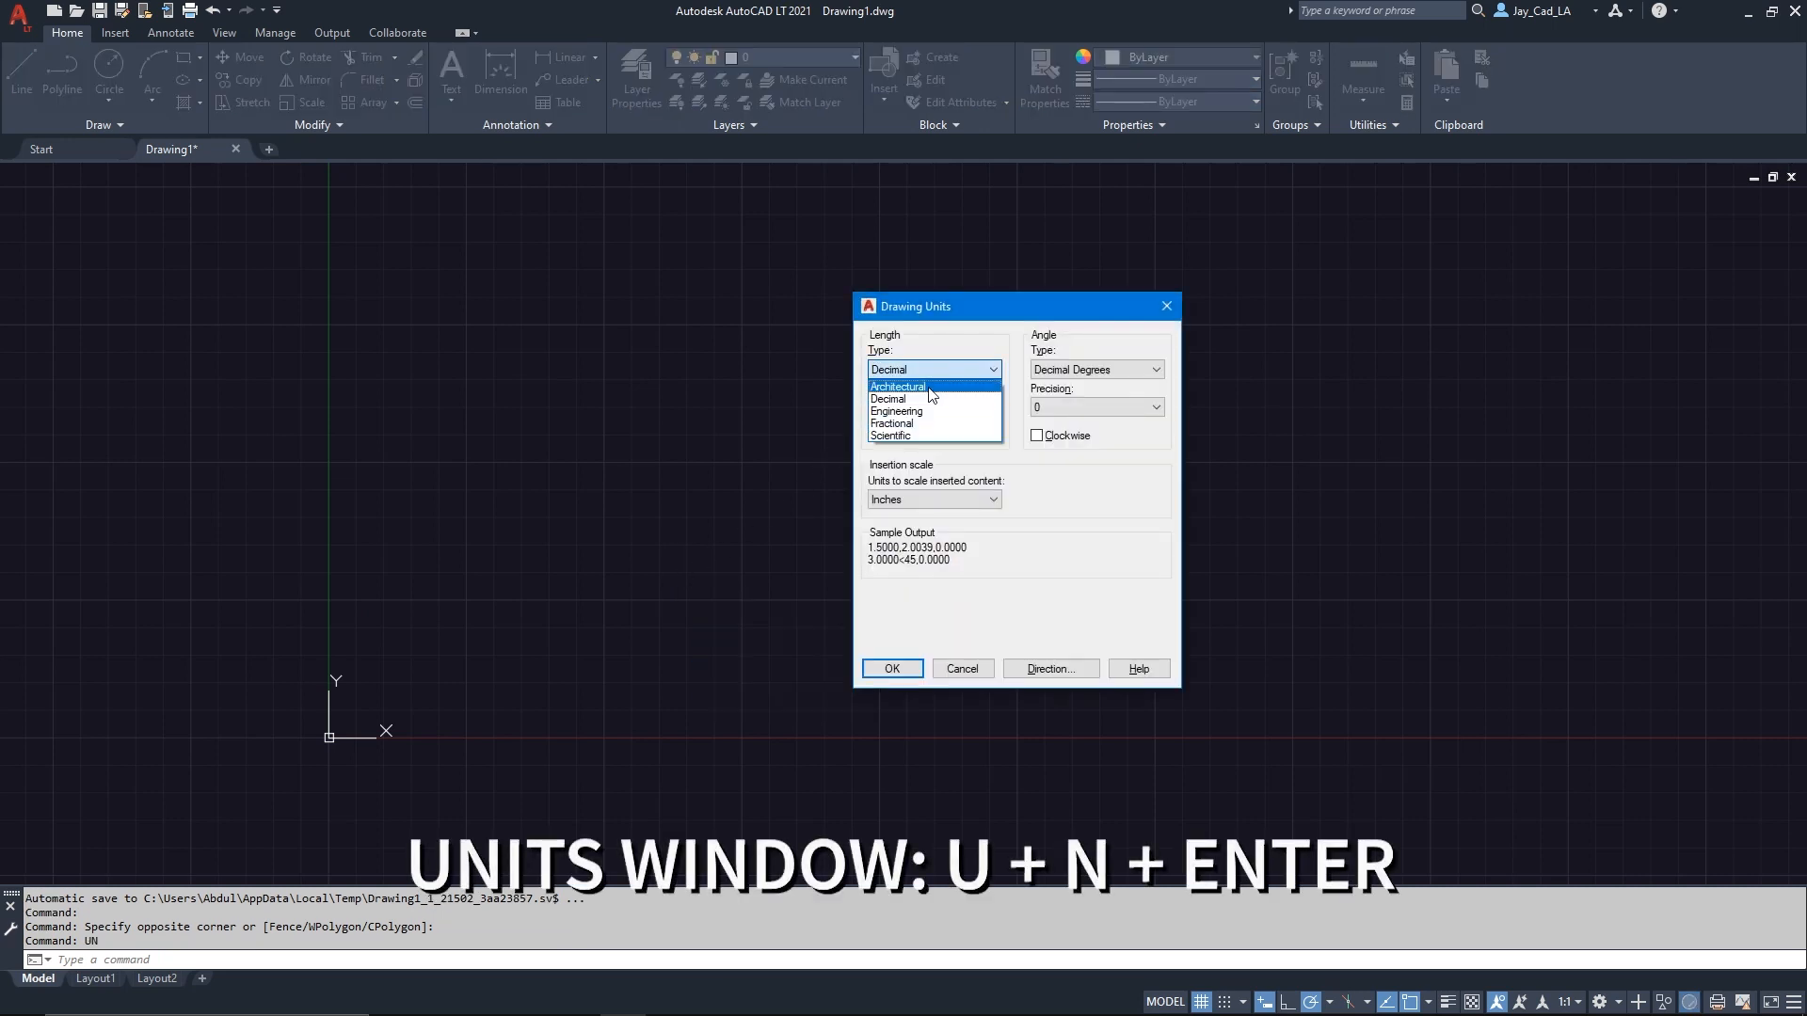
left_click(931, 394)
left_click(892, 668)
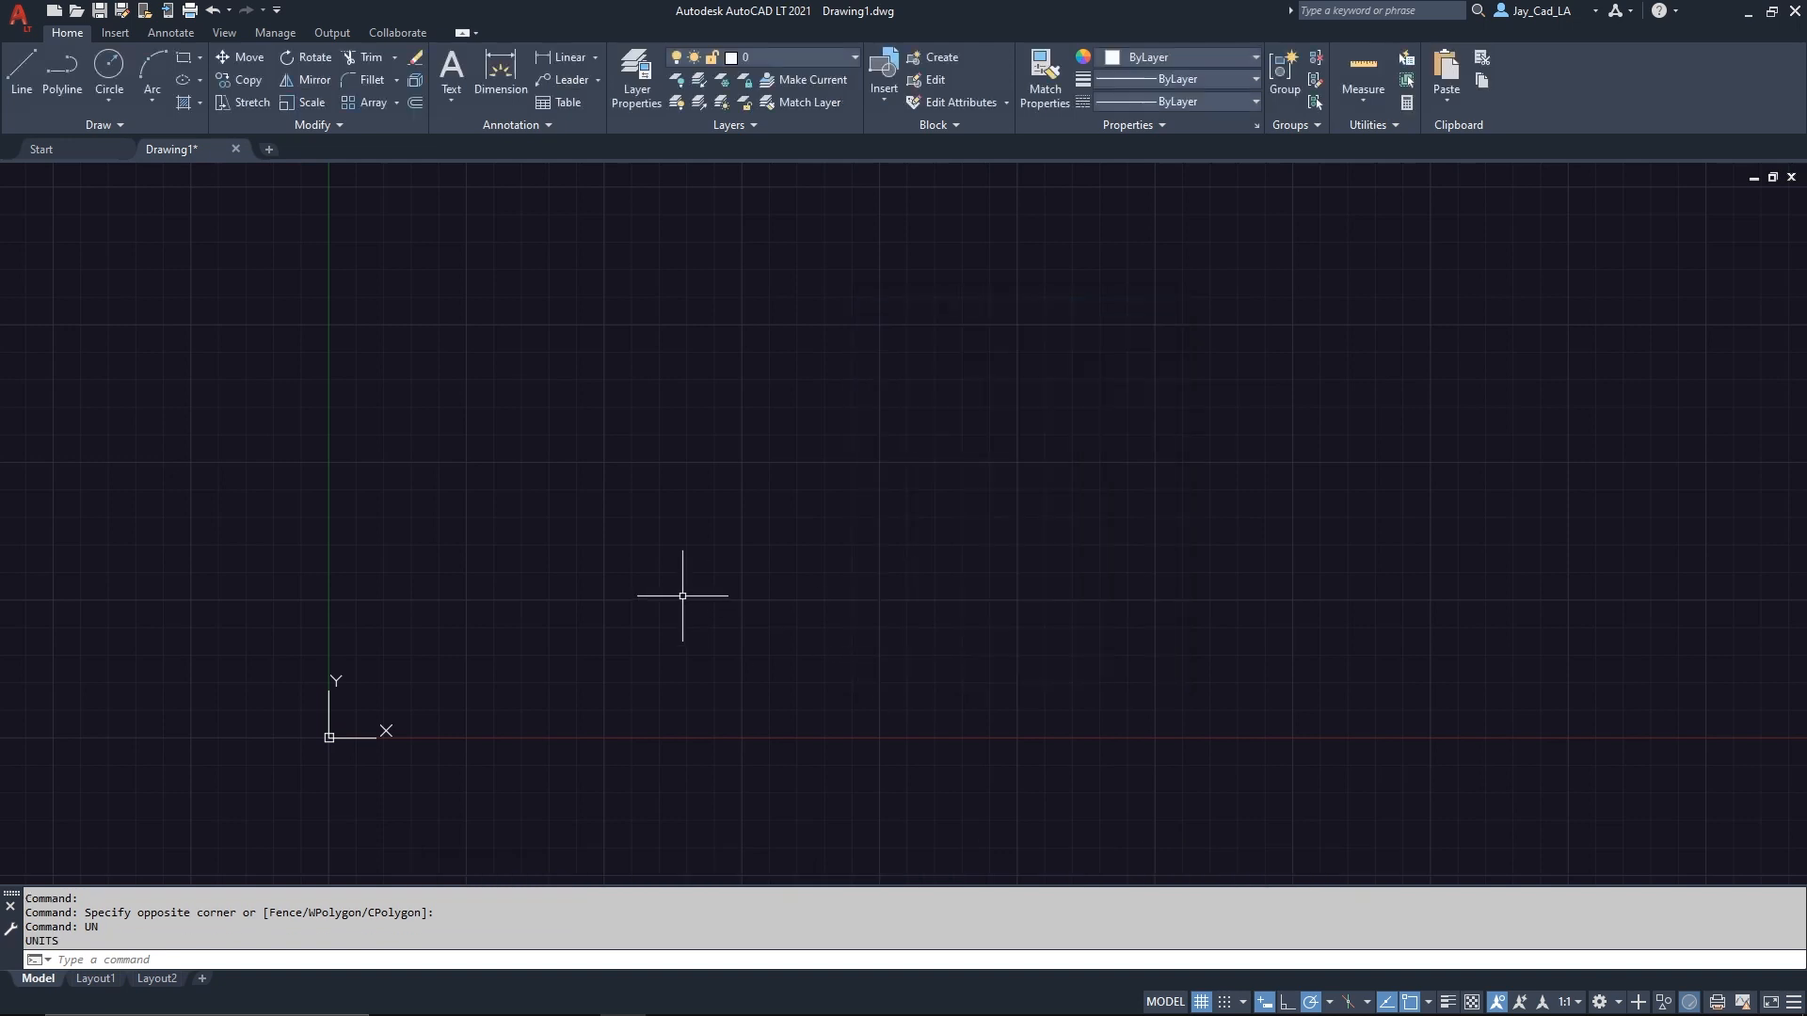
Draw a circle with a radius of 6 inches in the empty drawing area.
mouse_move(683, 595)
middle_mouse_down()
mouse_move(693, 632)
mouse_move(709, 558)
middle_mouse_up()
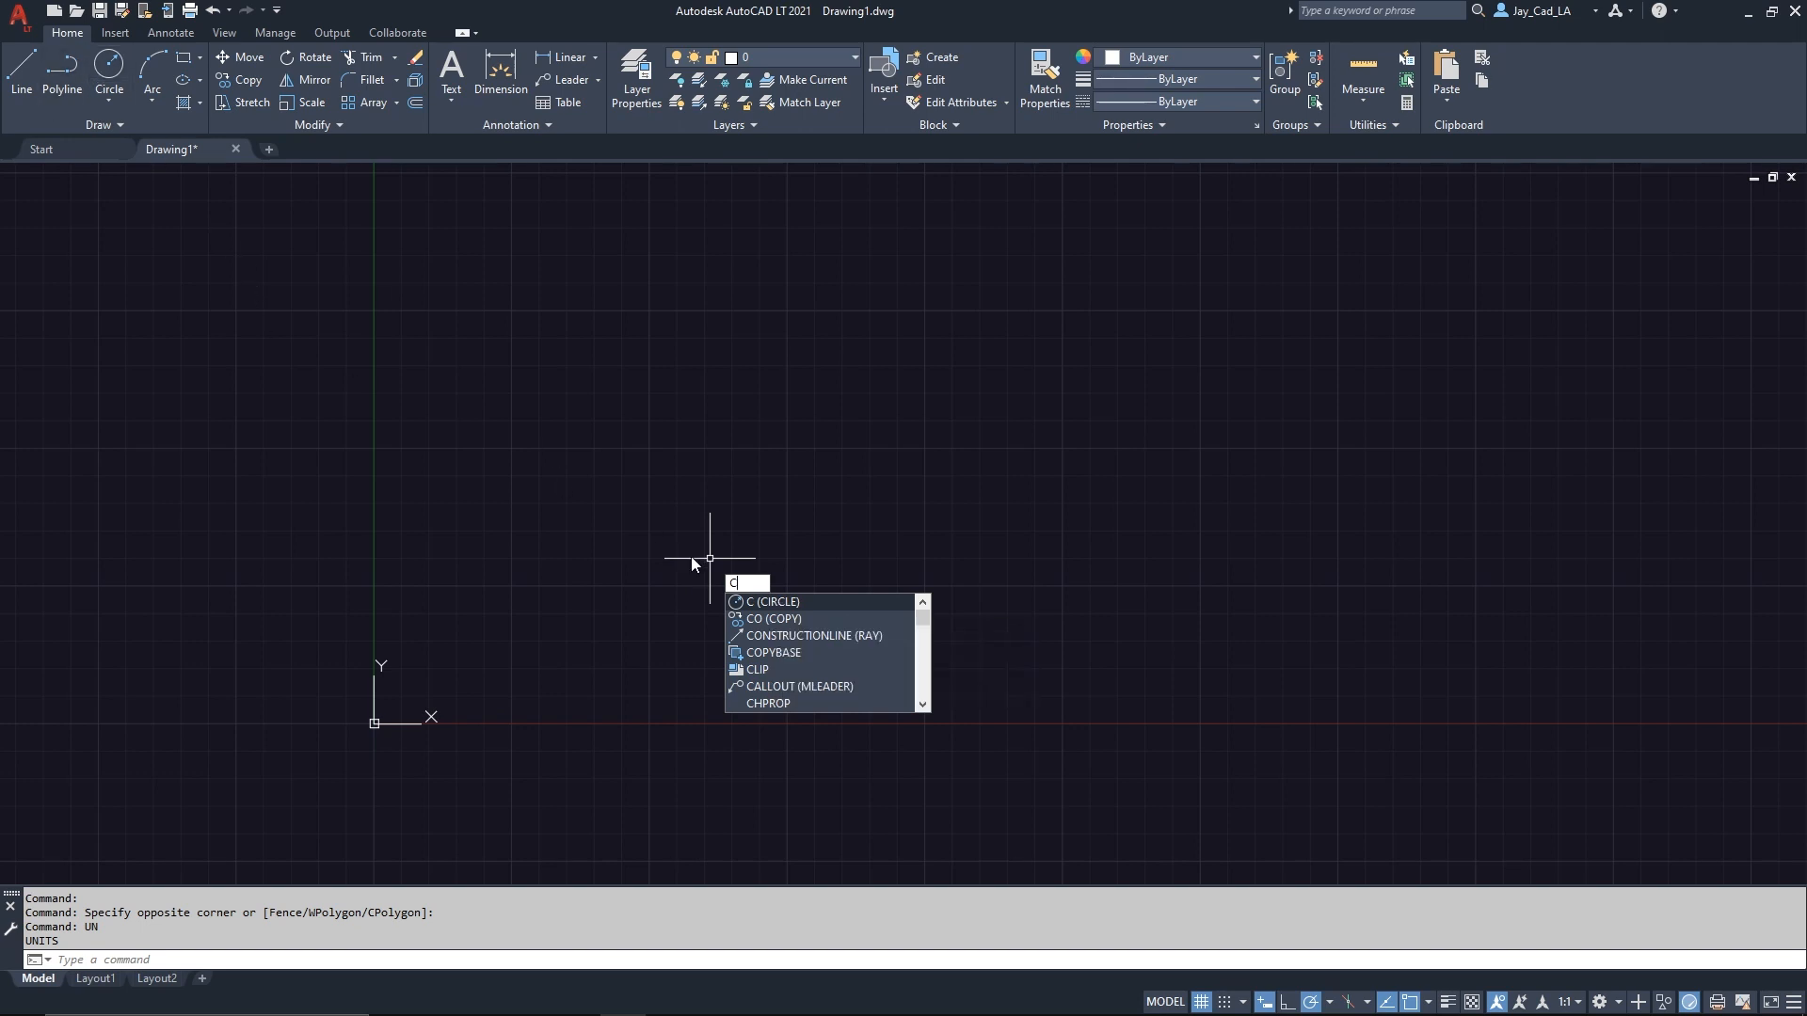
left_click(786, 606)
middle_click_drag(796, 529, 697, 573)
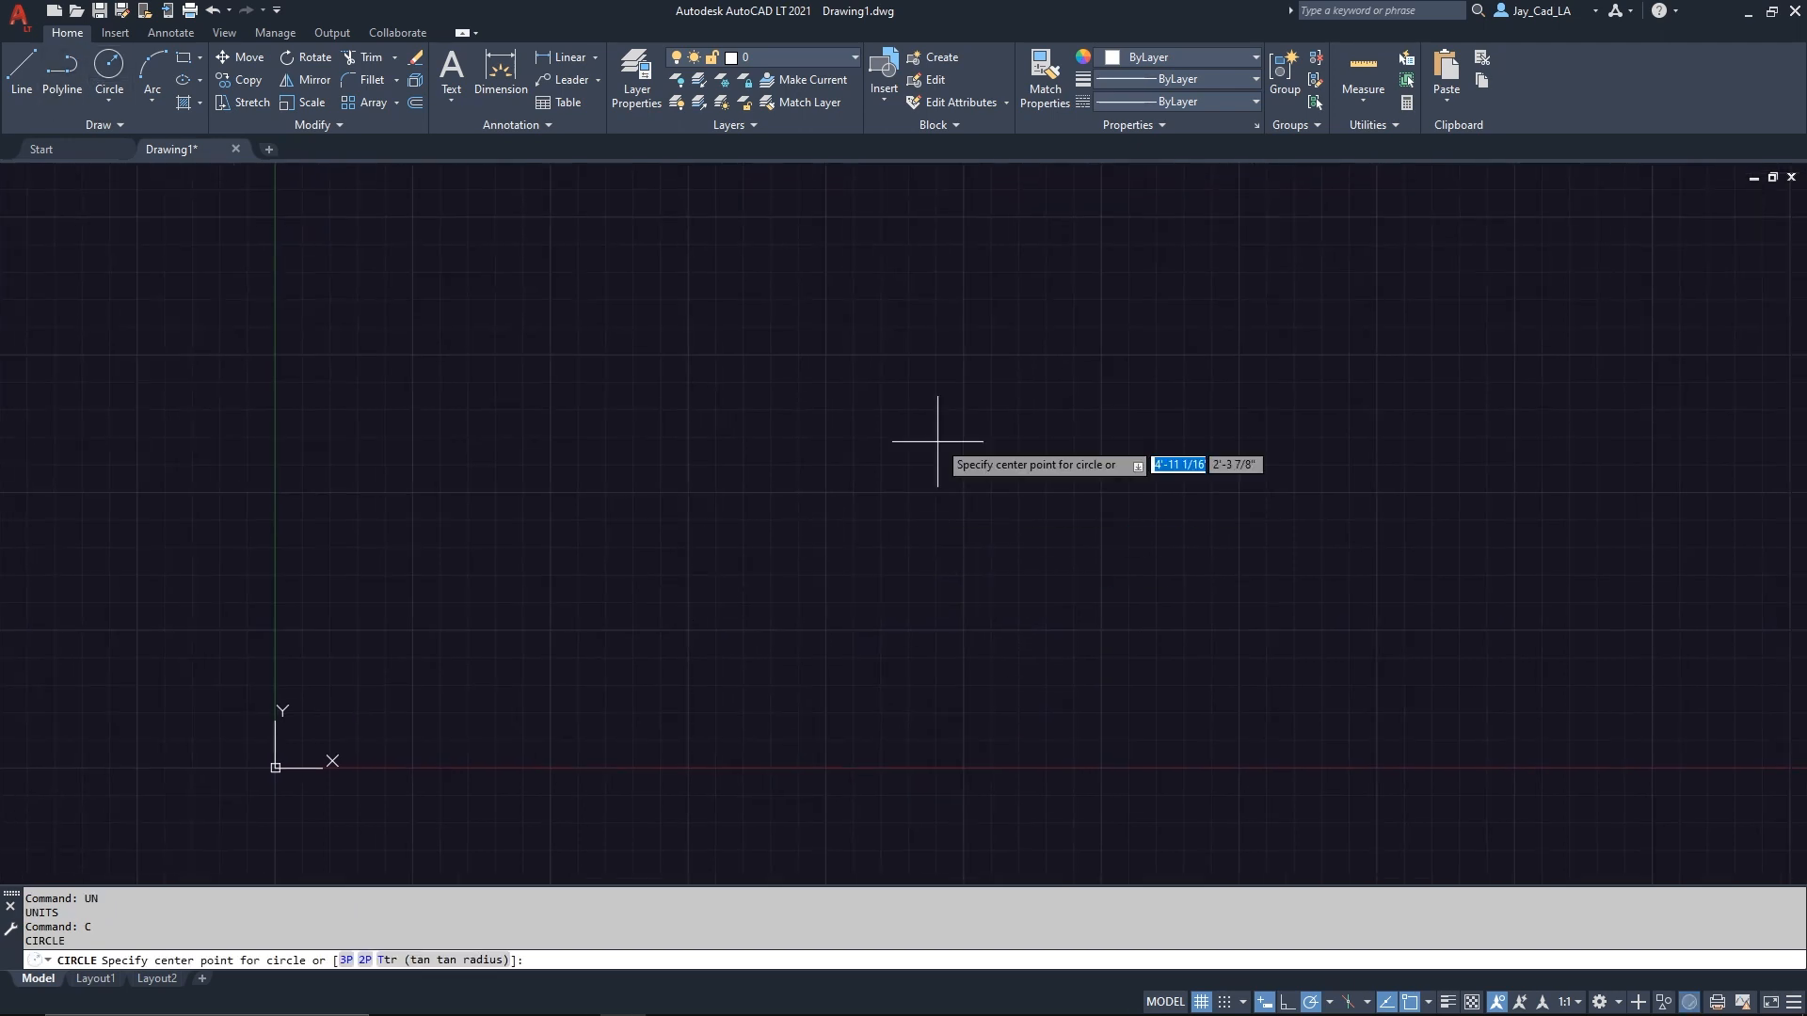
left_click(606, 603)
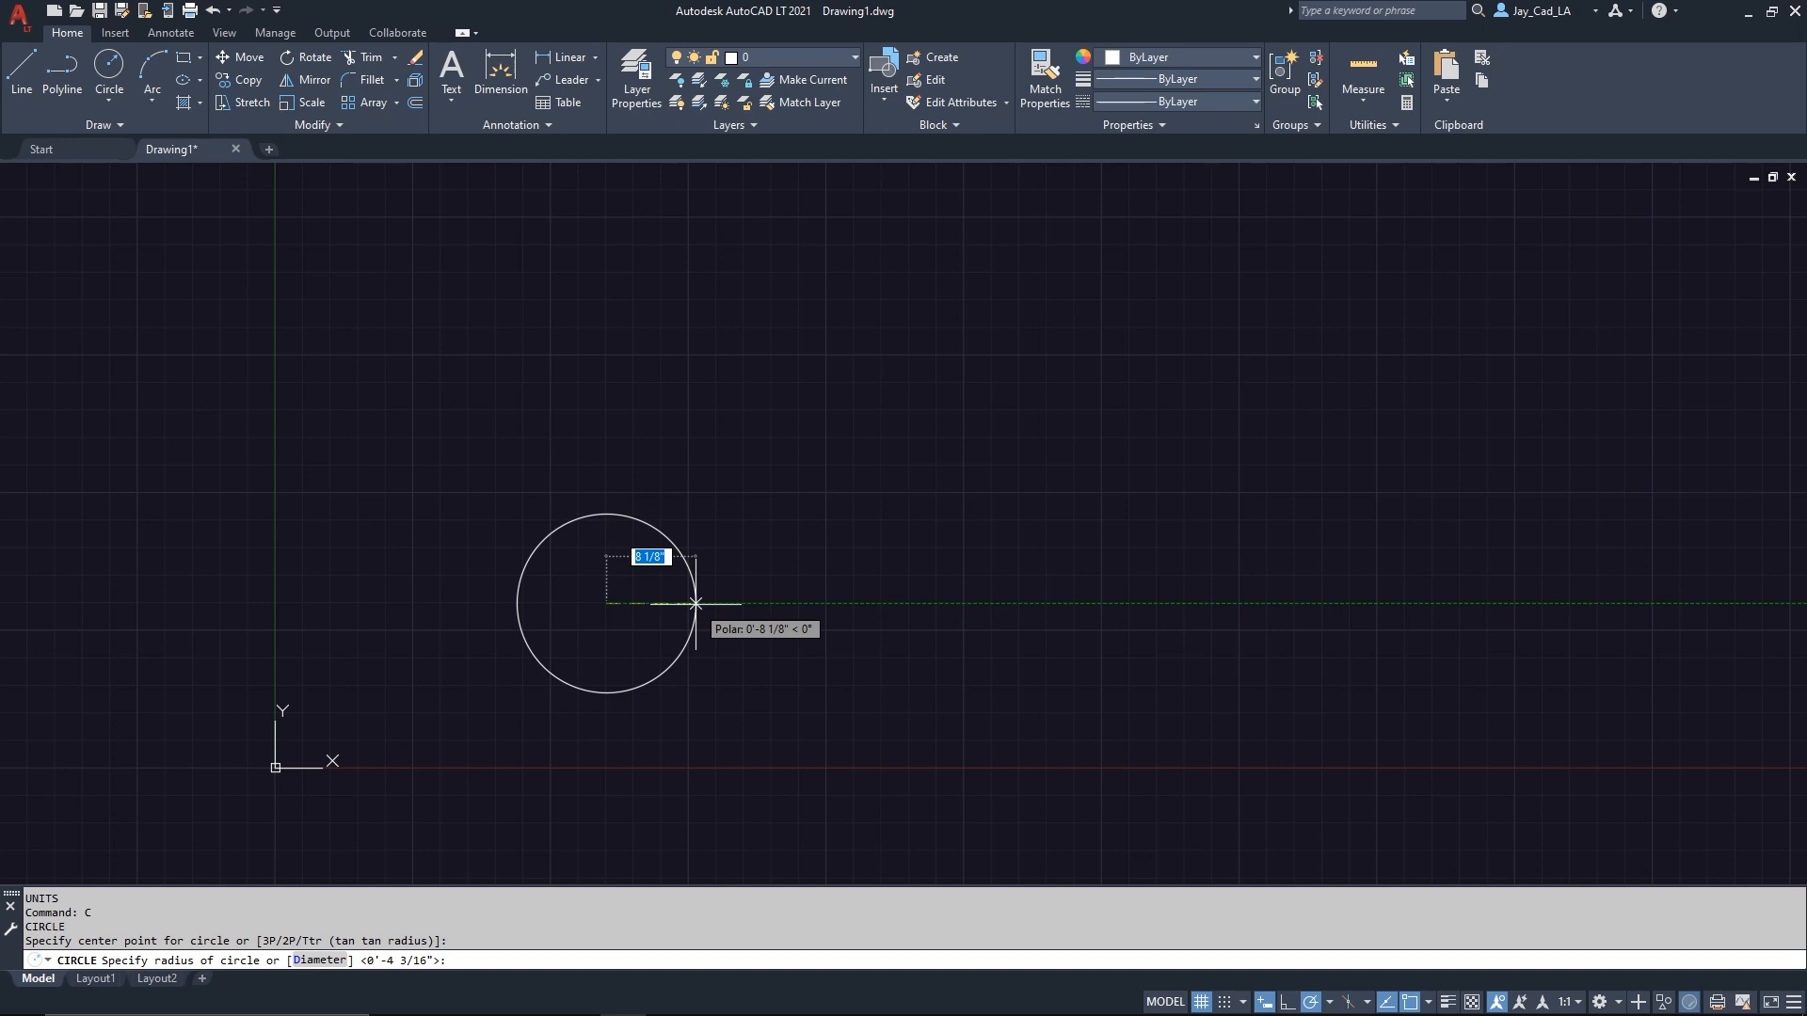
key("BackSpace")
type("6")
key("Return")
With the Quadrant object snap enabled, draw a closed polyline triangle through the circle's right, left and top quadrants.
scroll(537, 686, "up", 4)
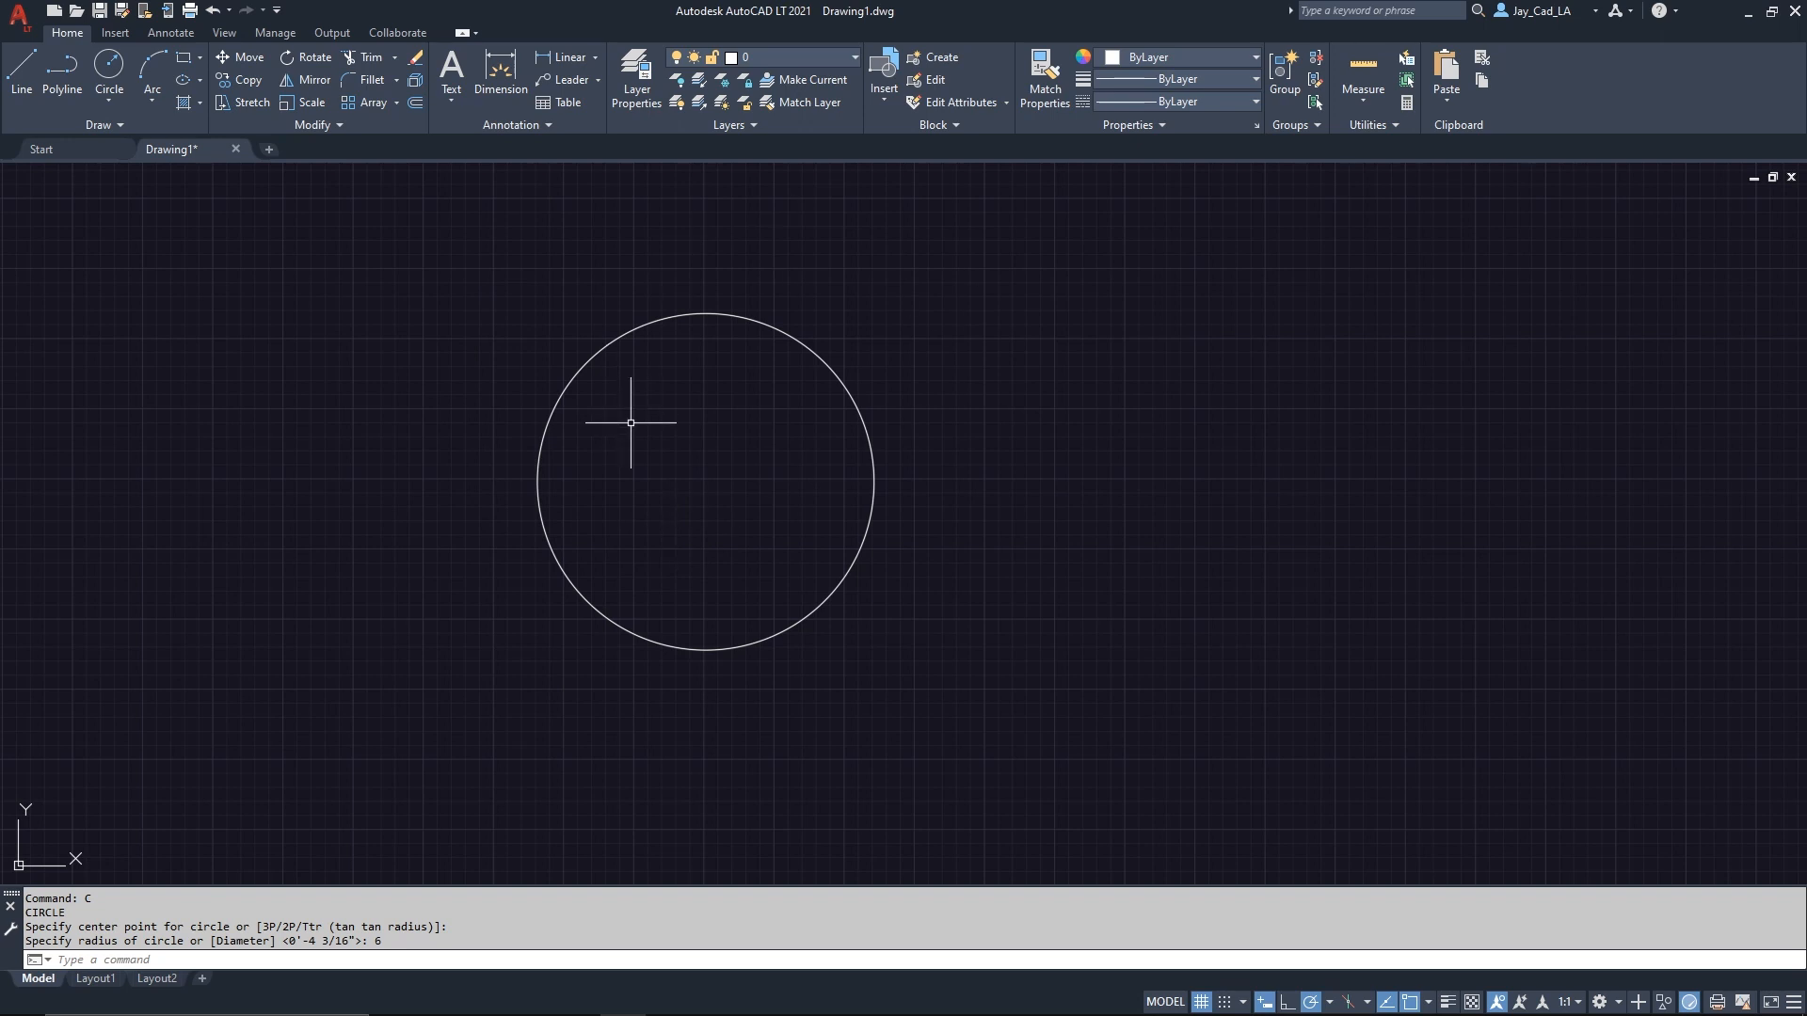
middle_click_drag(675, 456, 687, 491)
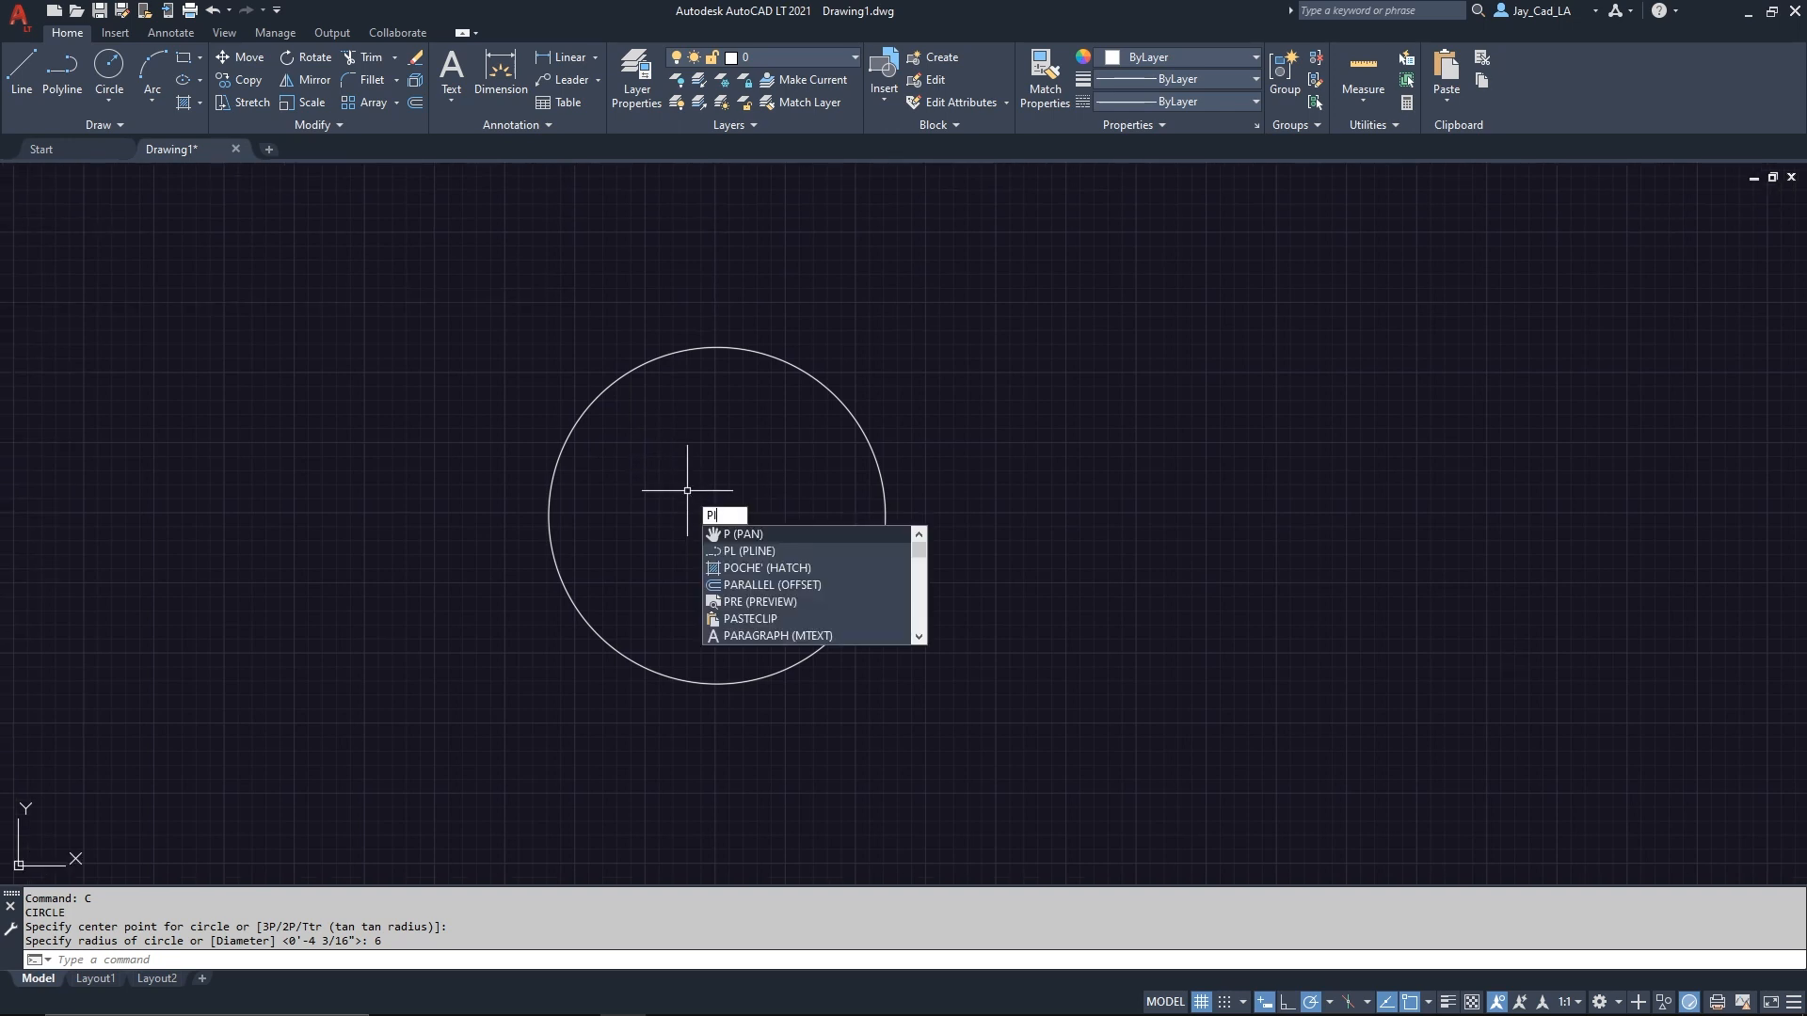
type("l")
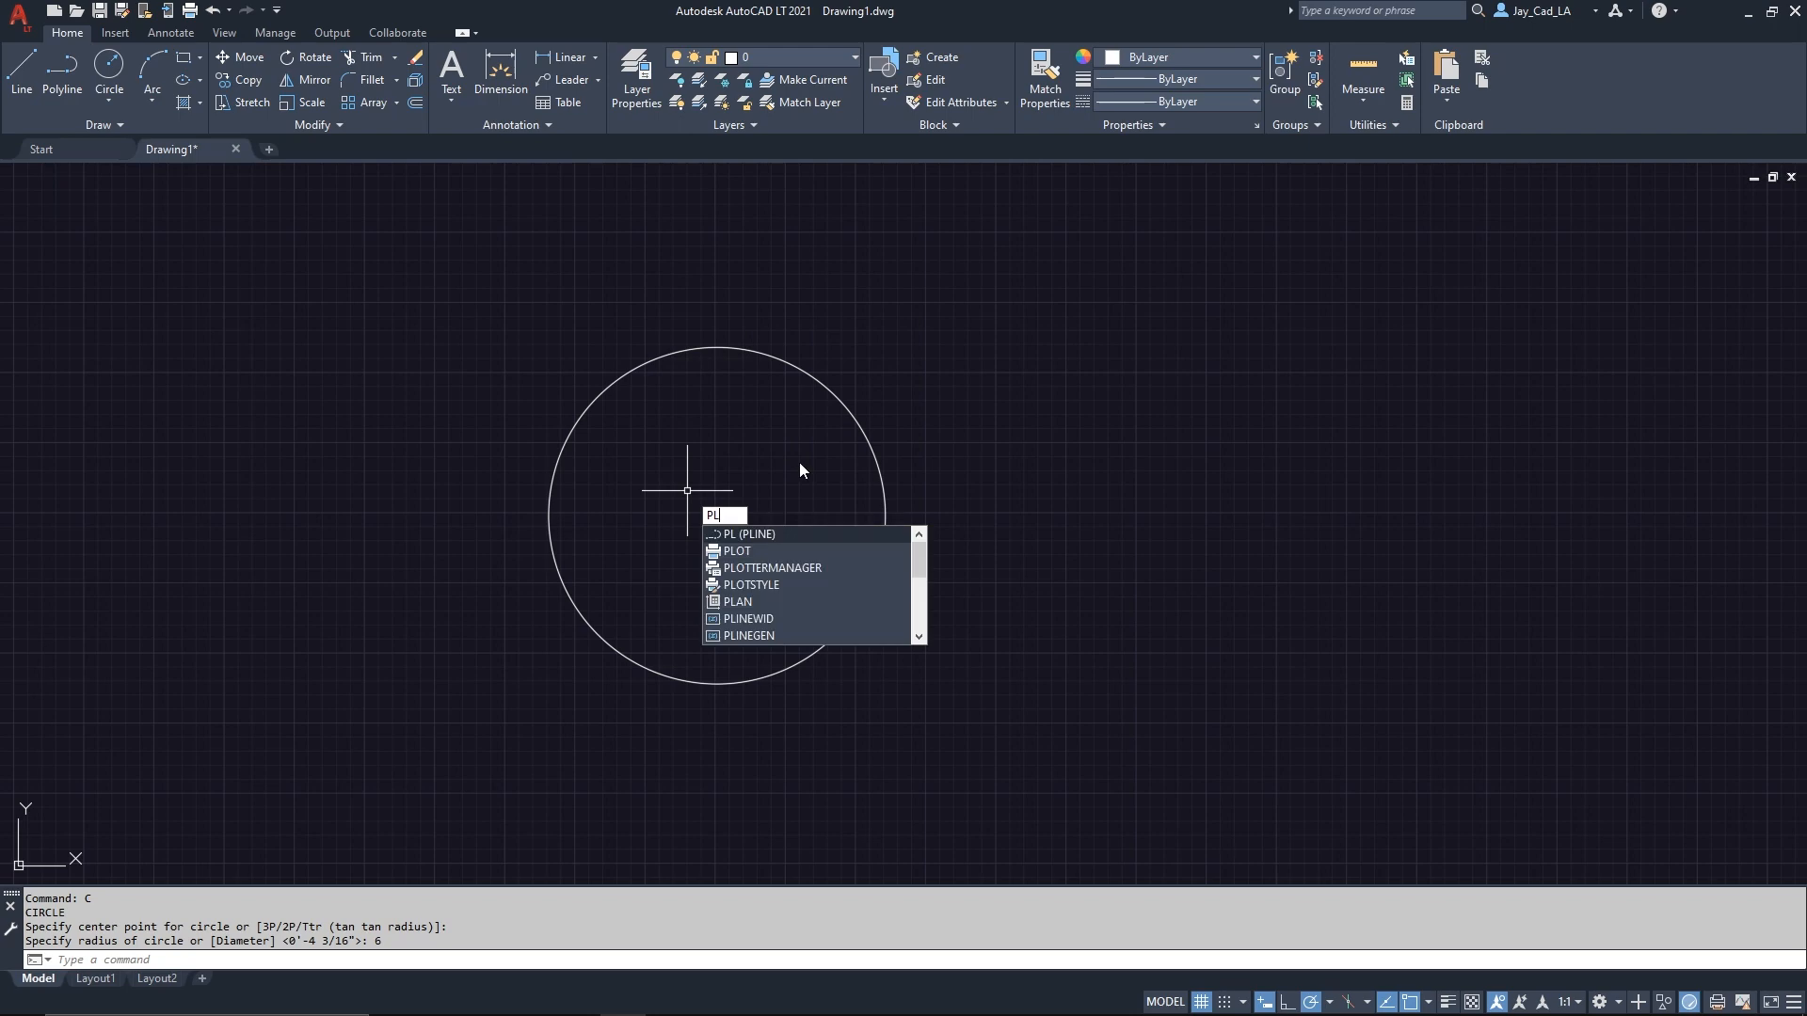
left_click(771, 534)
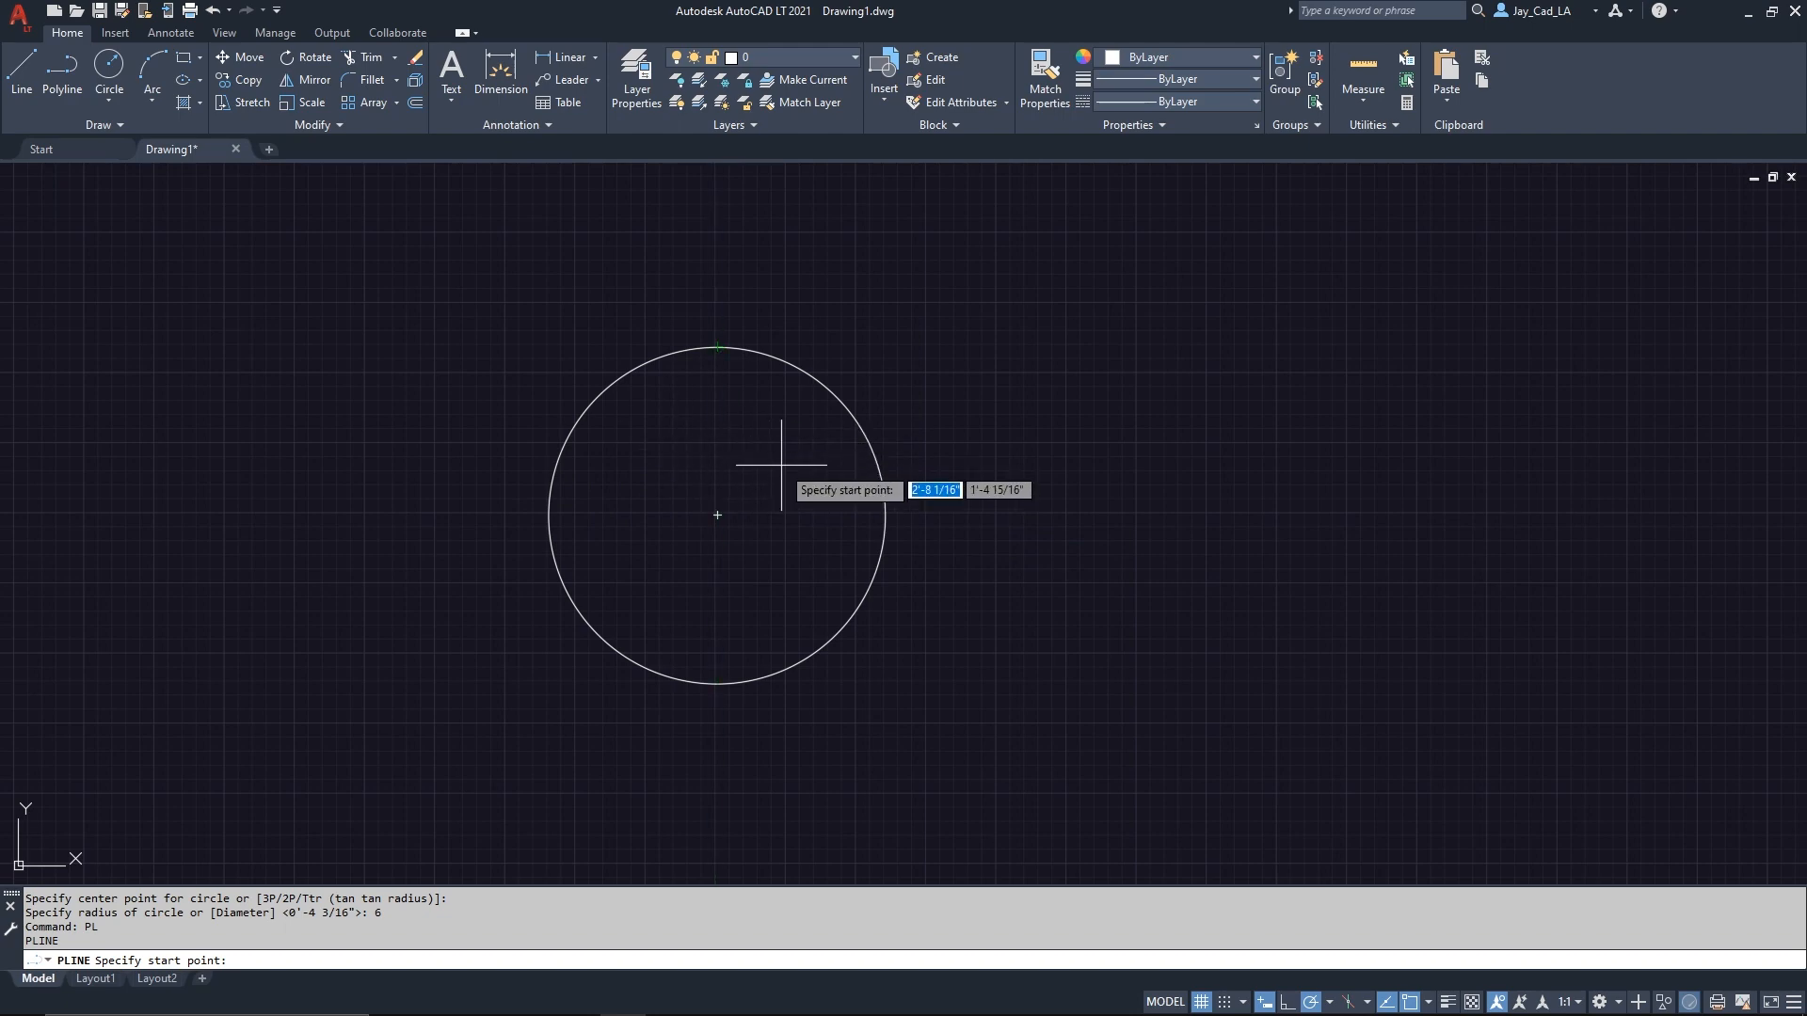
left_click(1429, 1003)
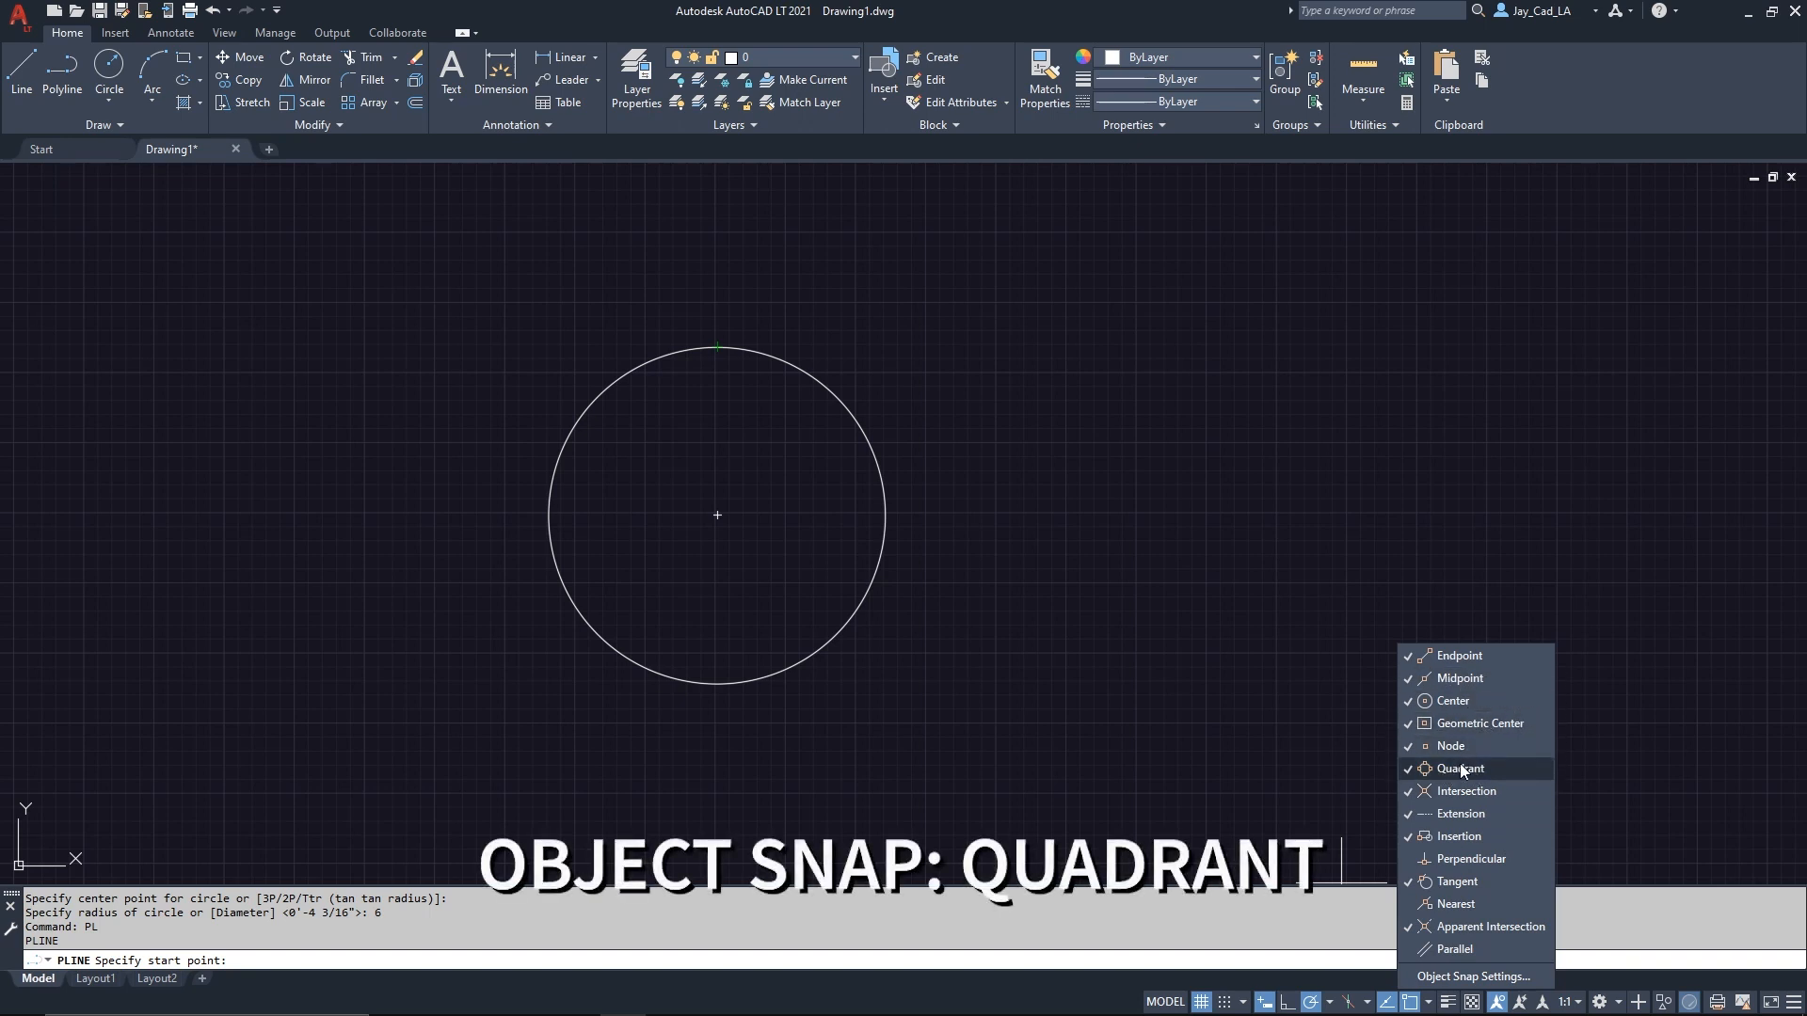
left_click(782, 456)
middle_click_drag(731, 483, 811, 532)
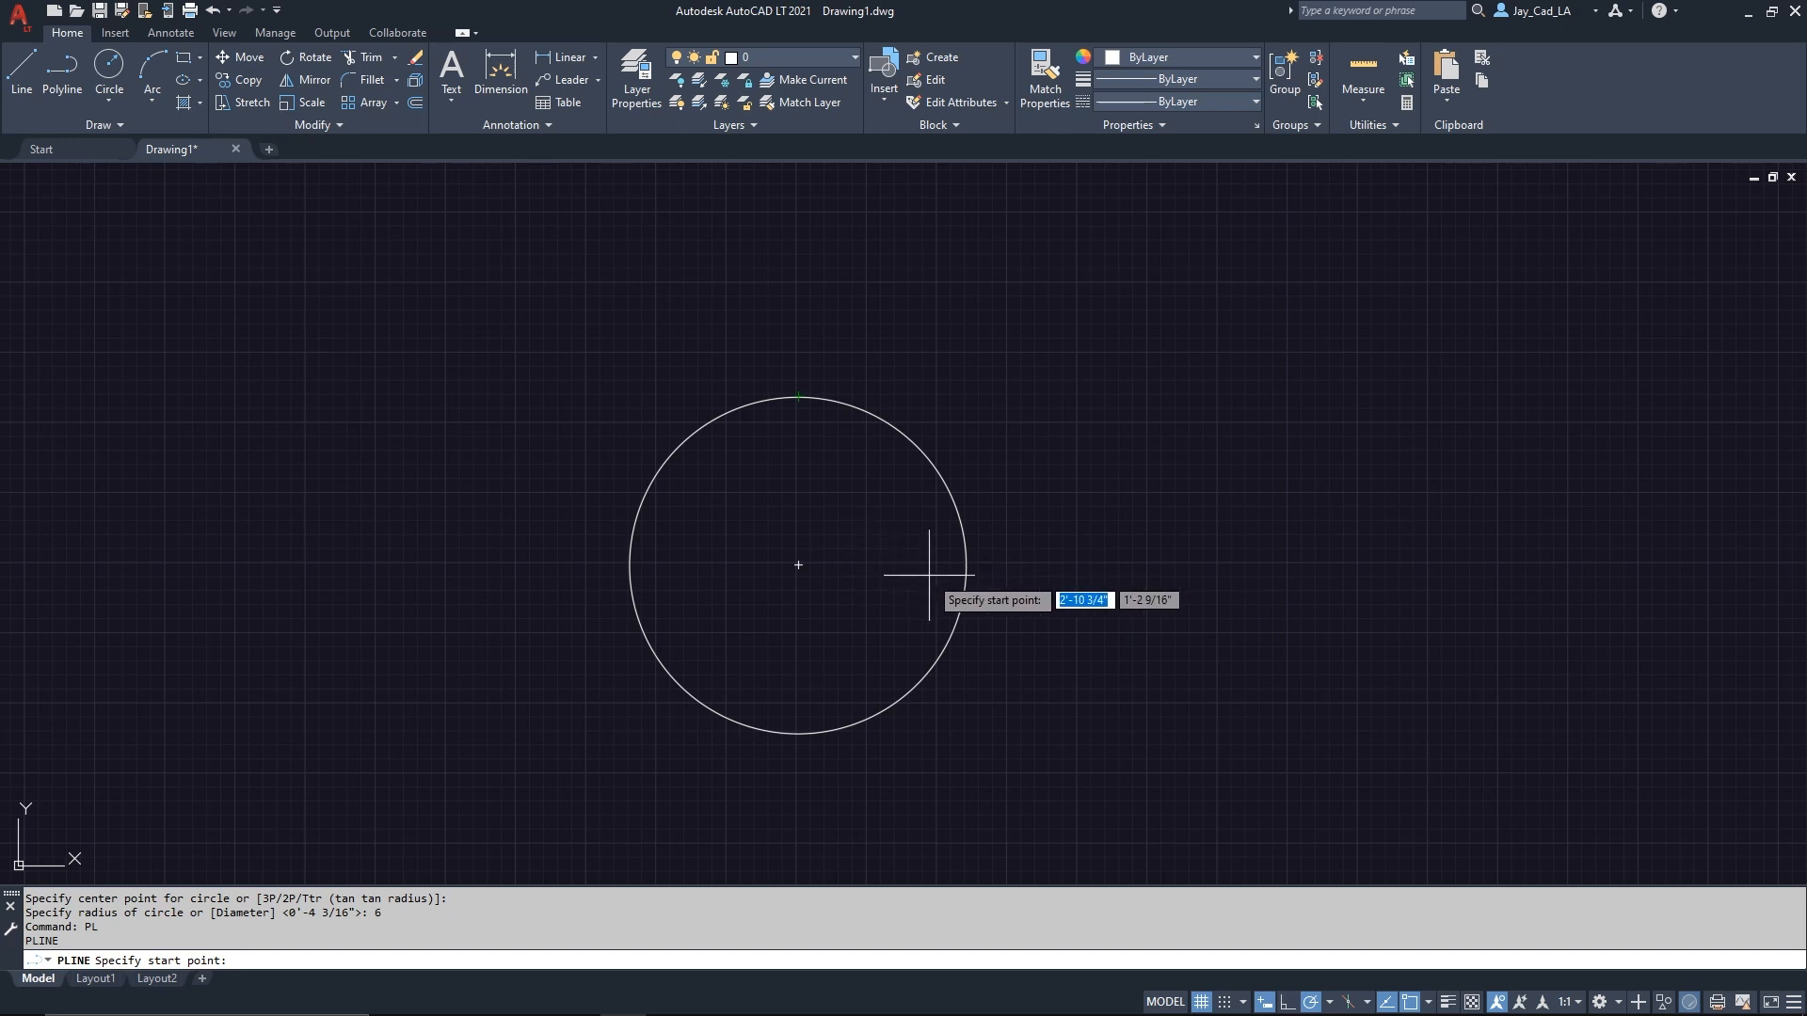
left_click(966, 564)
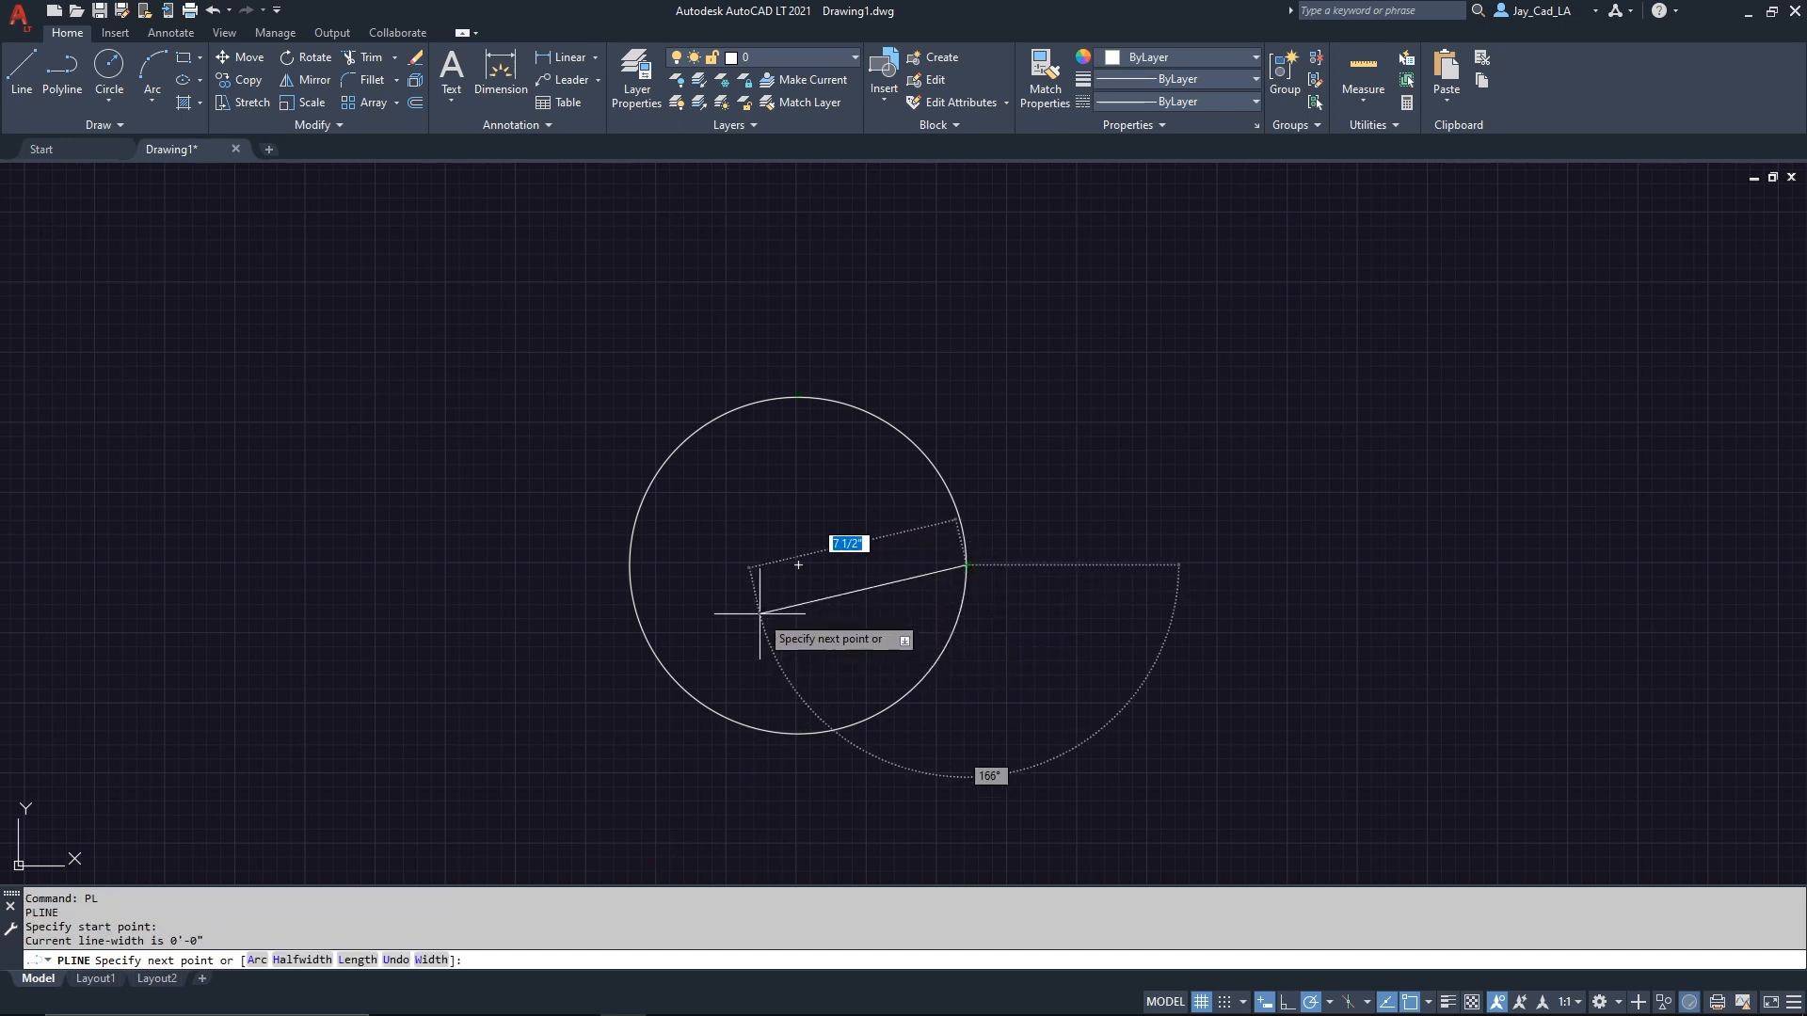
left_click(630, 565)
left_click(798, 397)
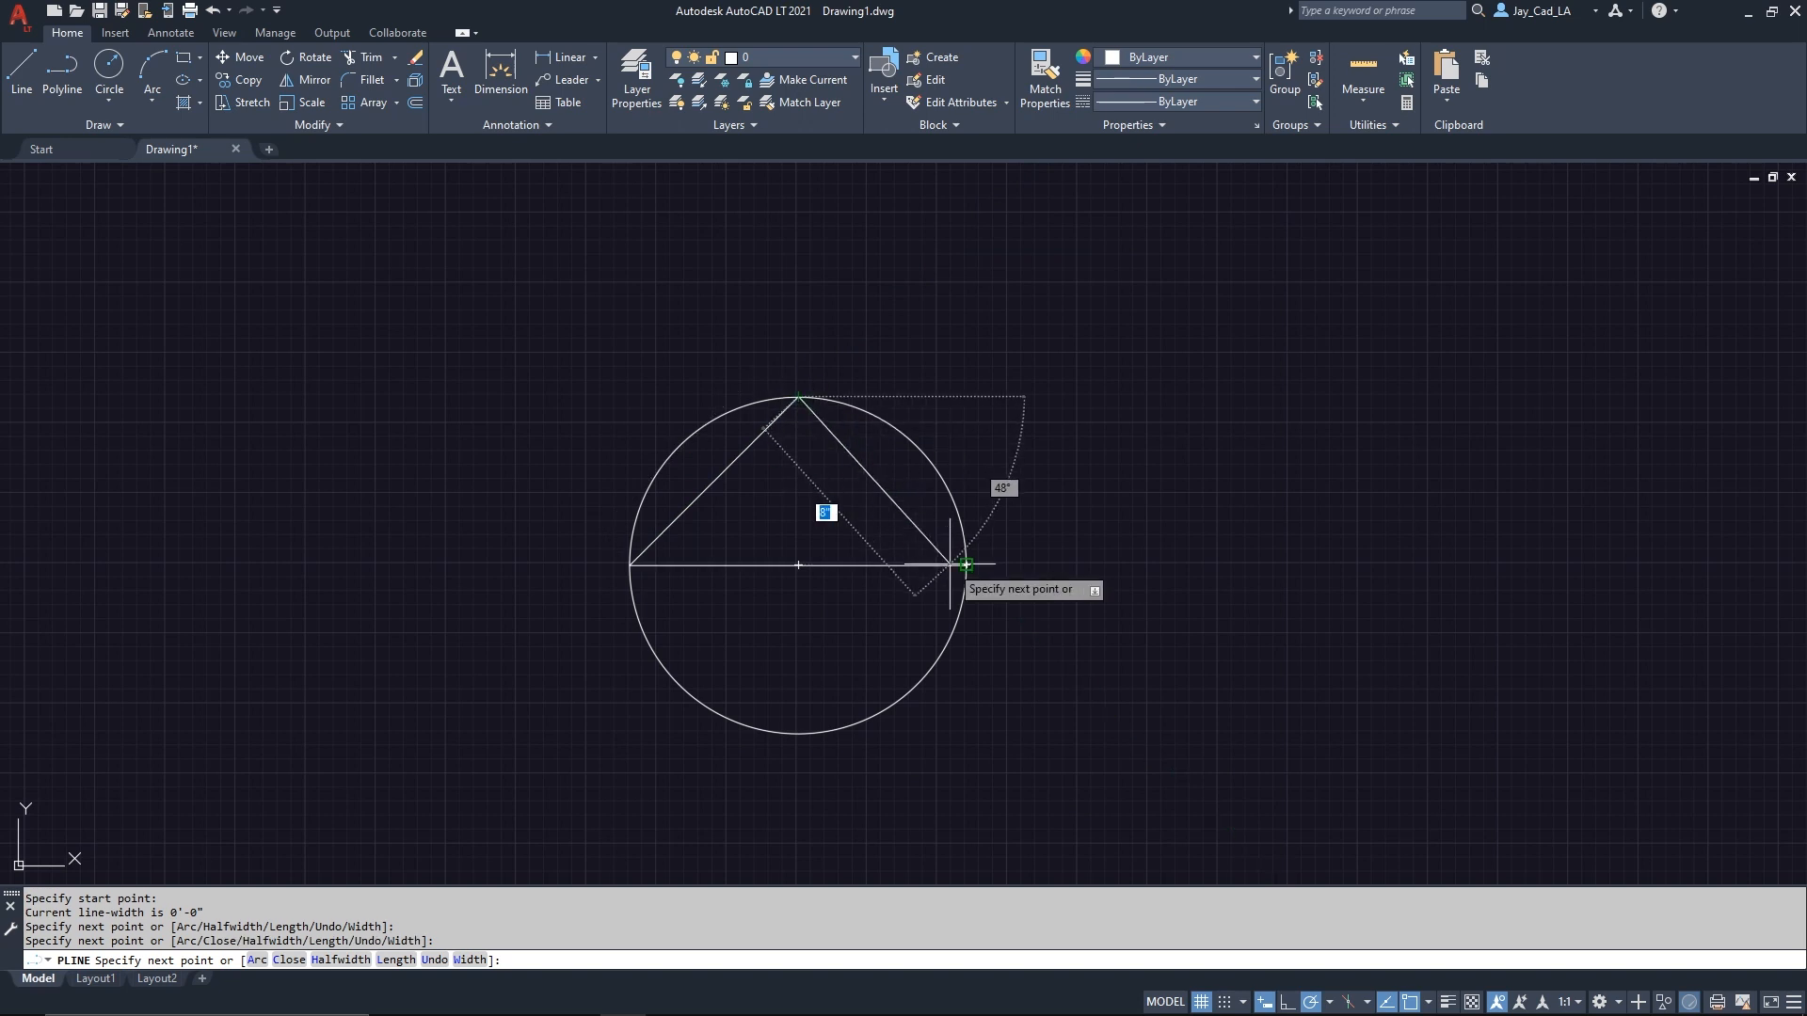
left_click(967, 564)
middle_click_drag(1104, 480, 1056, 477)
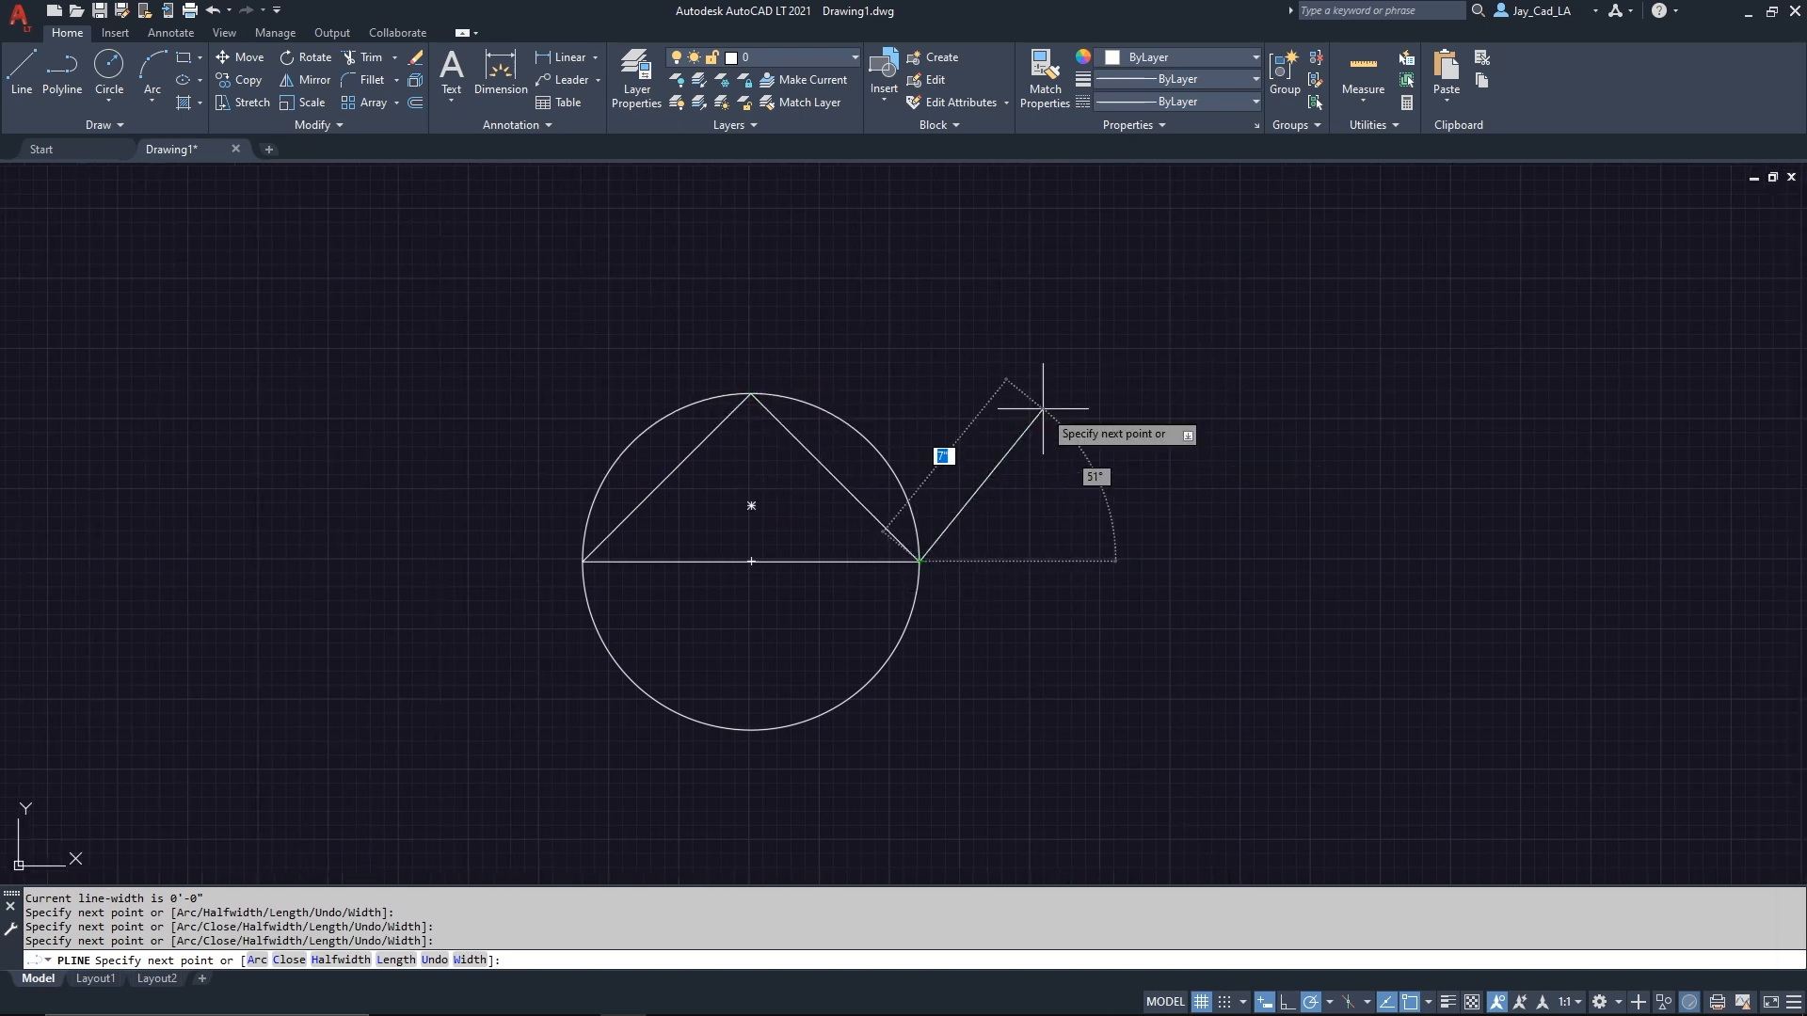
key("Return")
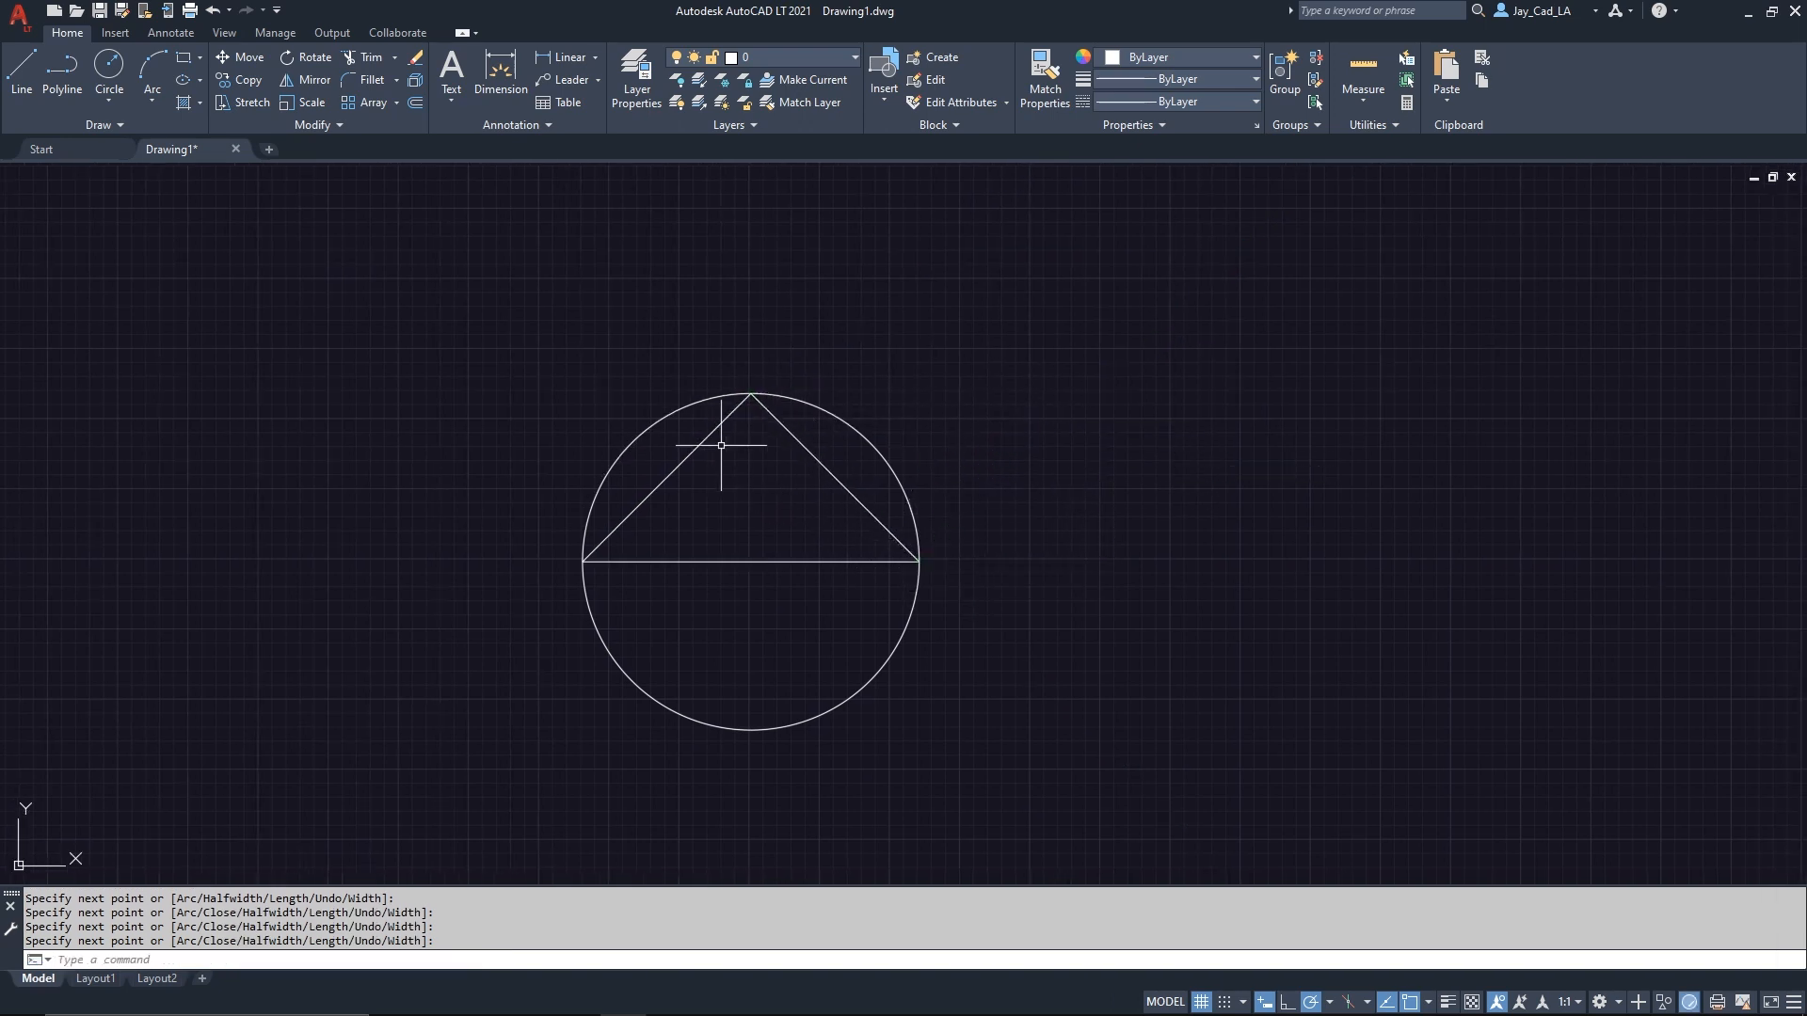
Fill the triangle inside the circle with a Solid hatch.
middle_click_drag(688, 512, 740, 573)
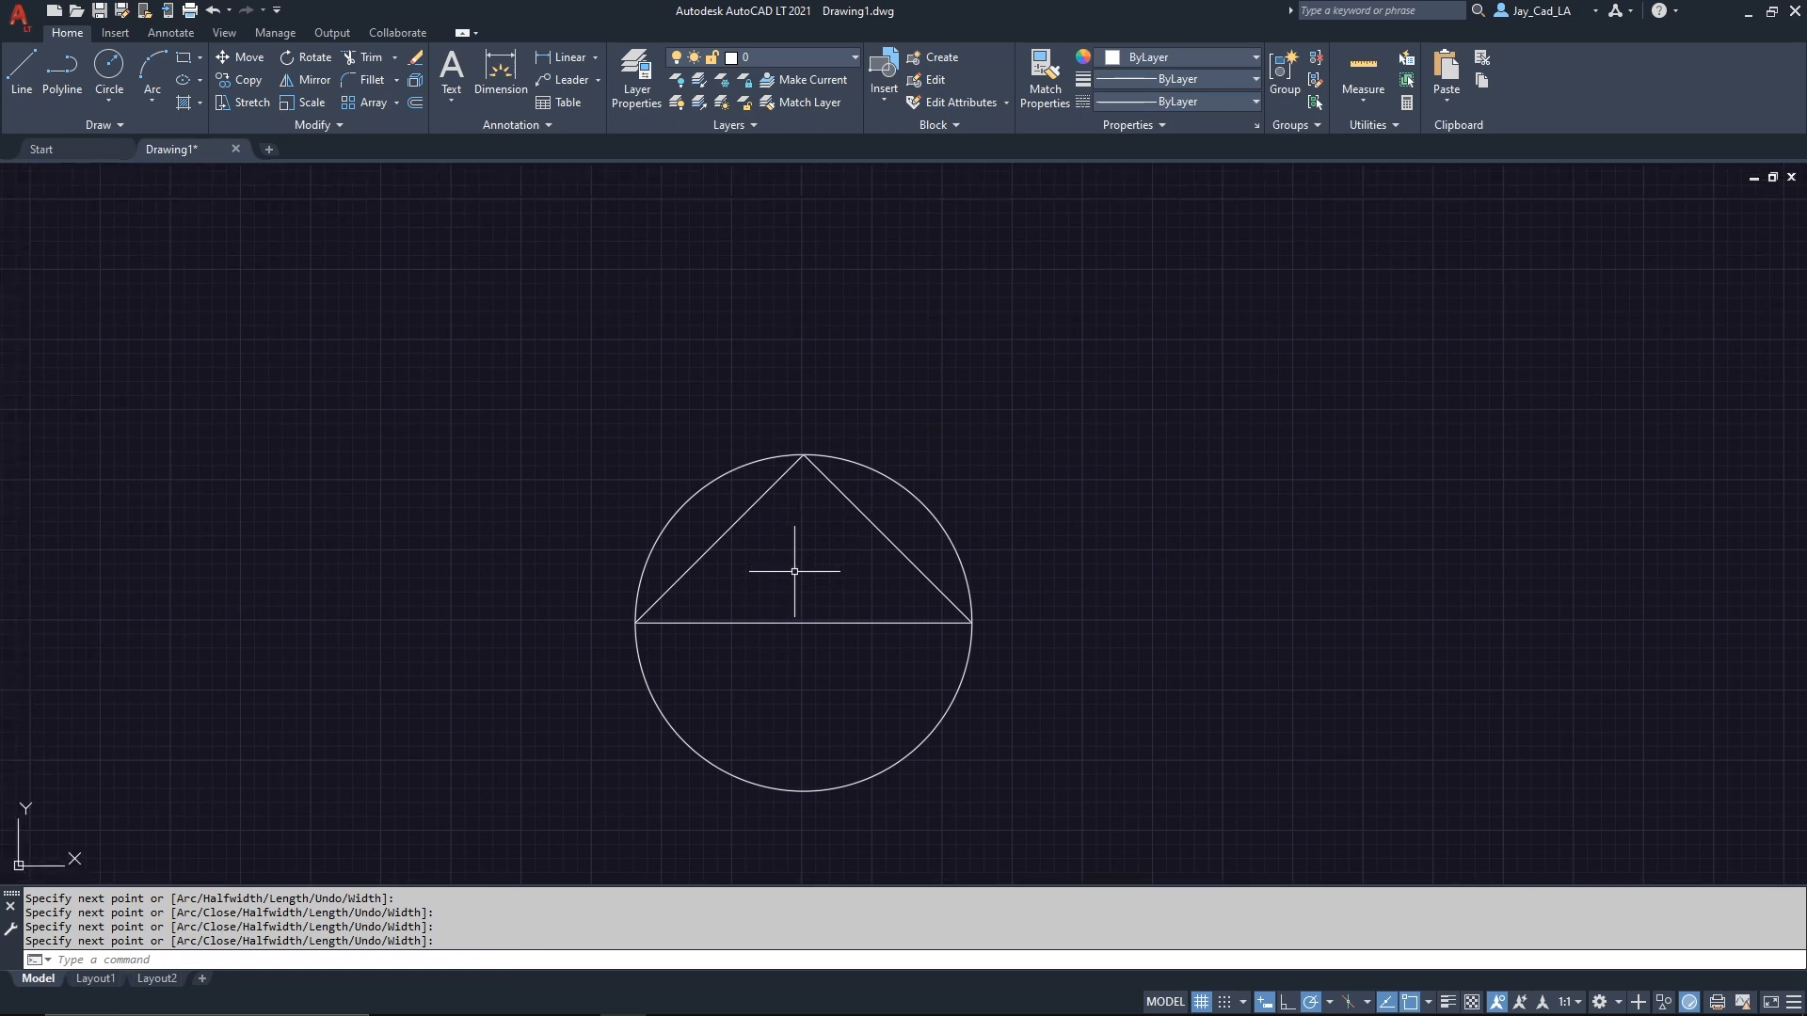
key("Return")
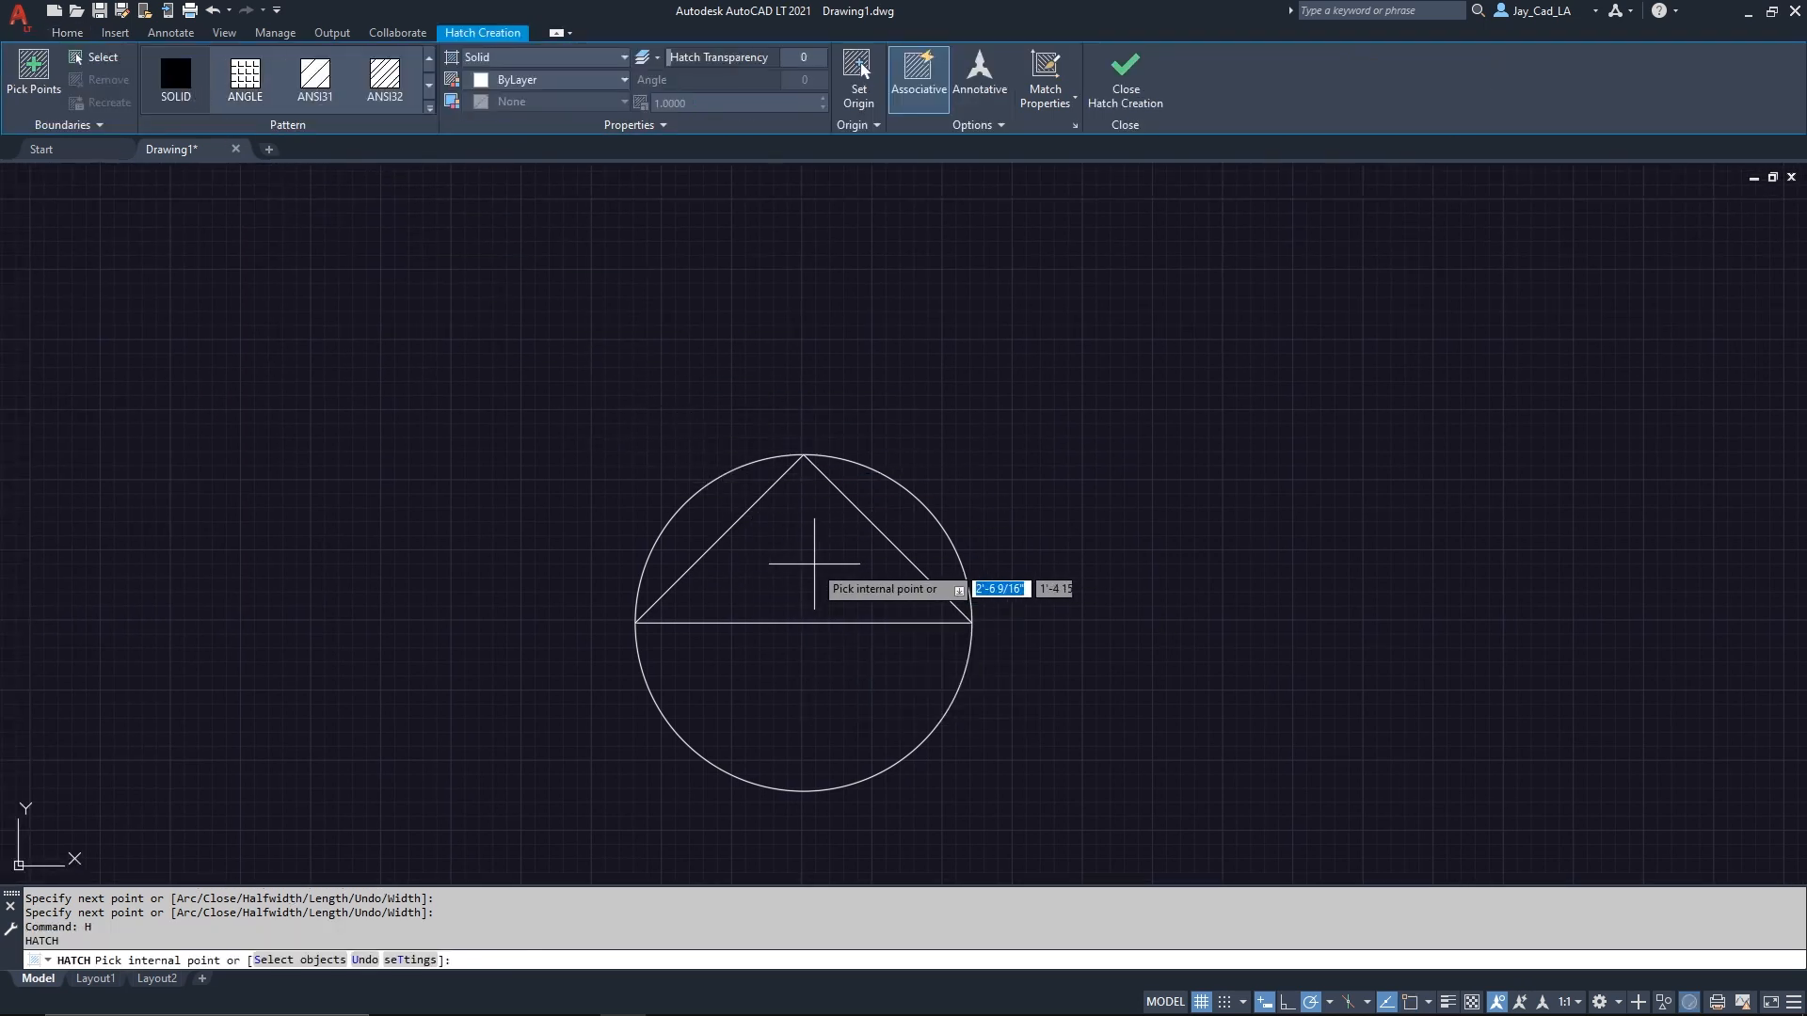
left_click(827, 568)
key("Return")
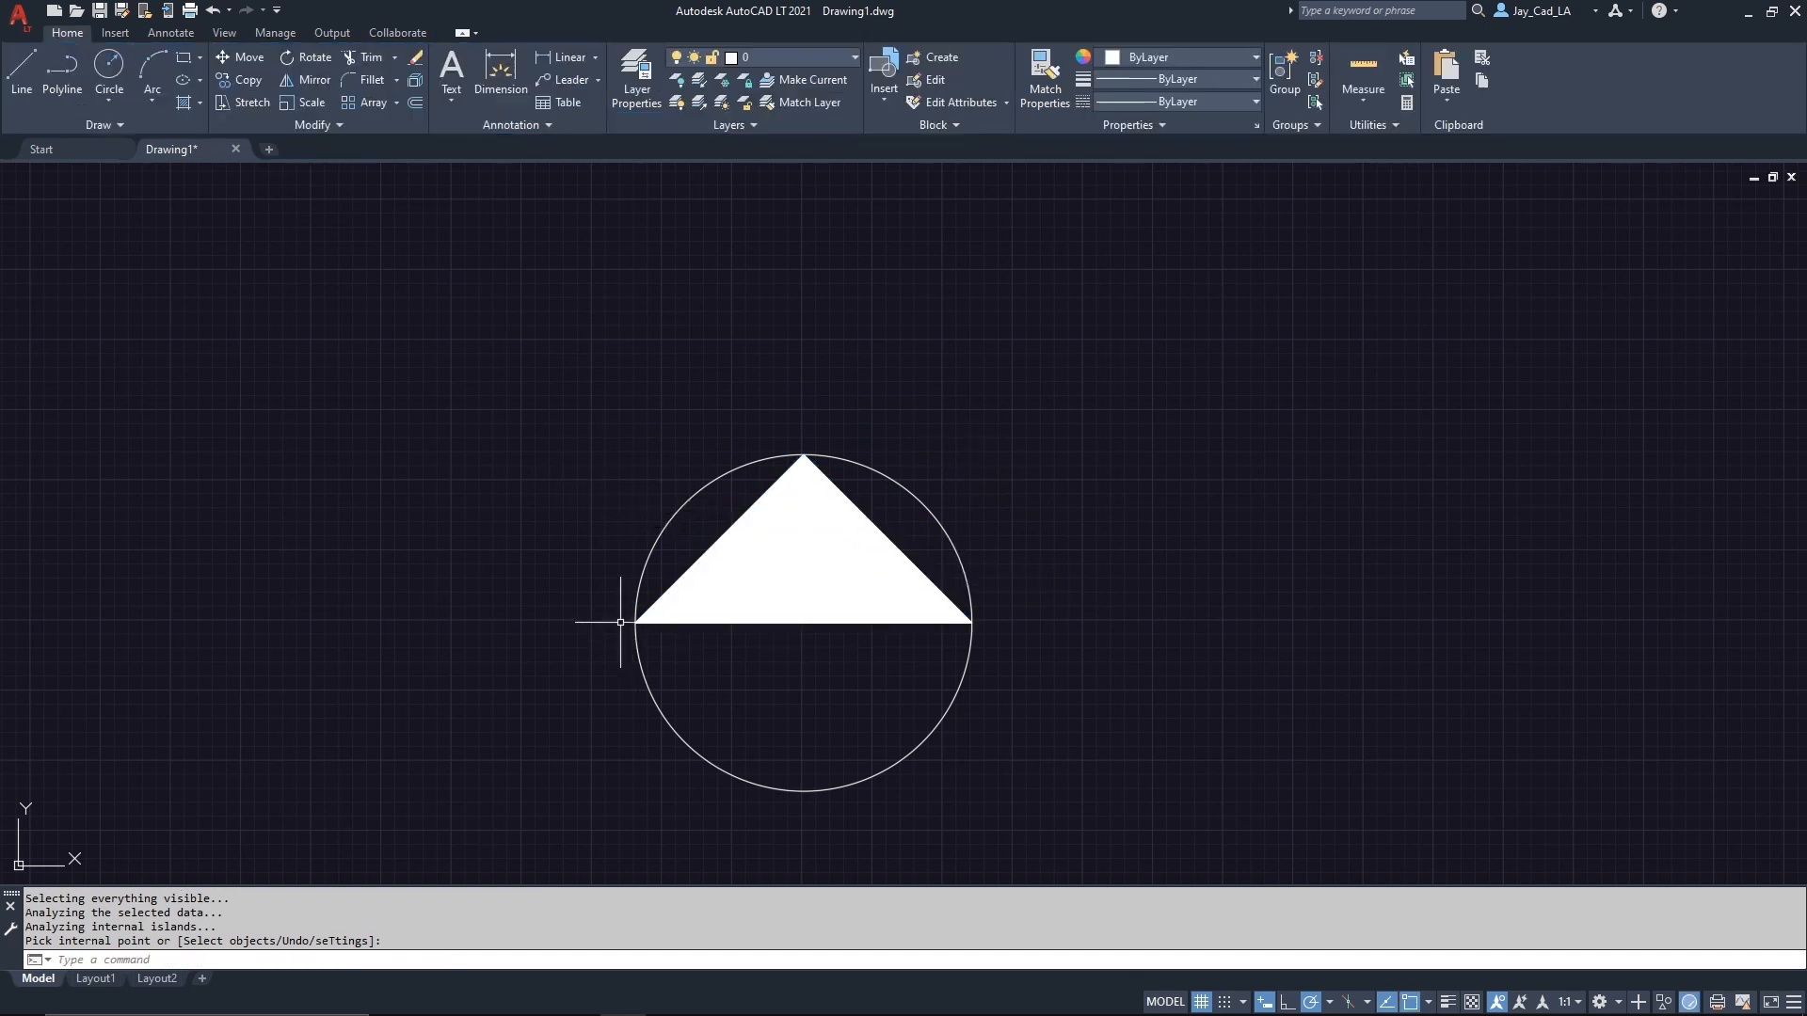
Copy only the circle horizontally to the empty area right of the filled north arrow.
scroll(621, 603, "down", 2)
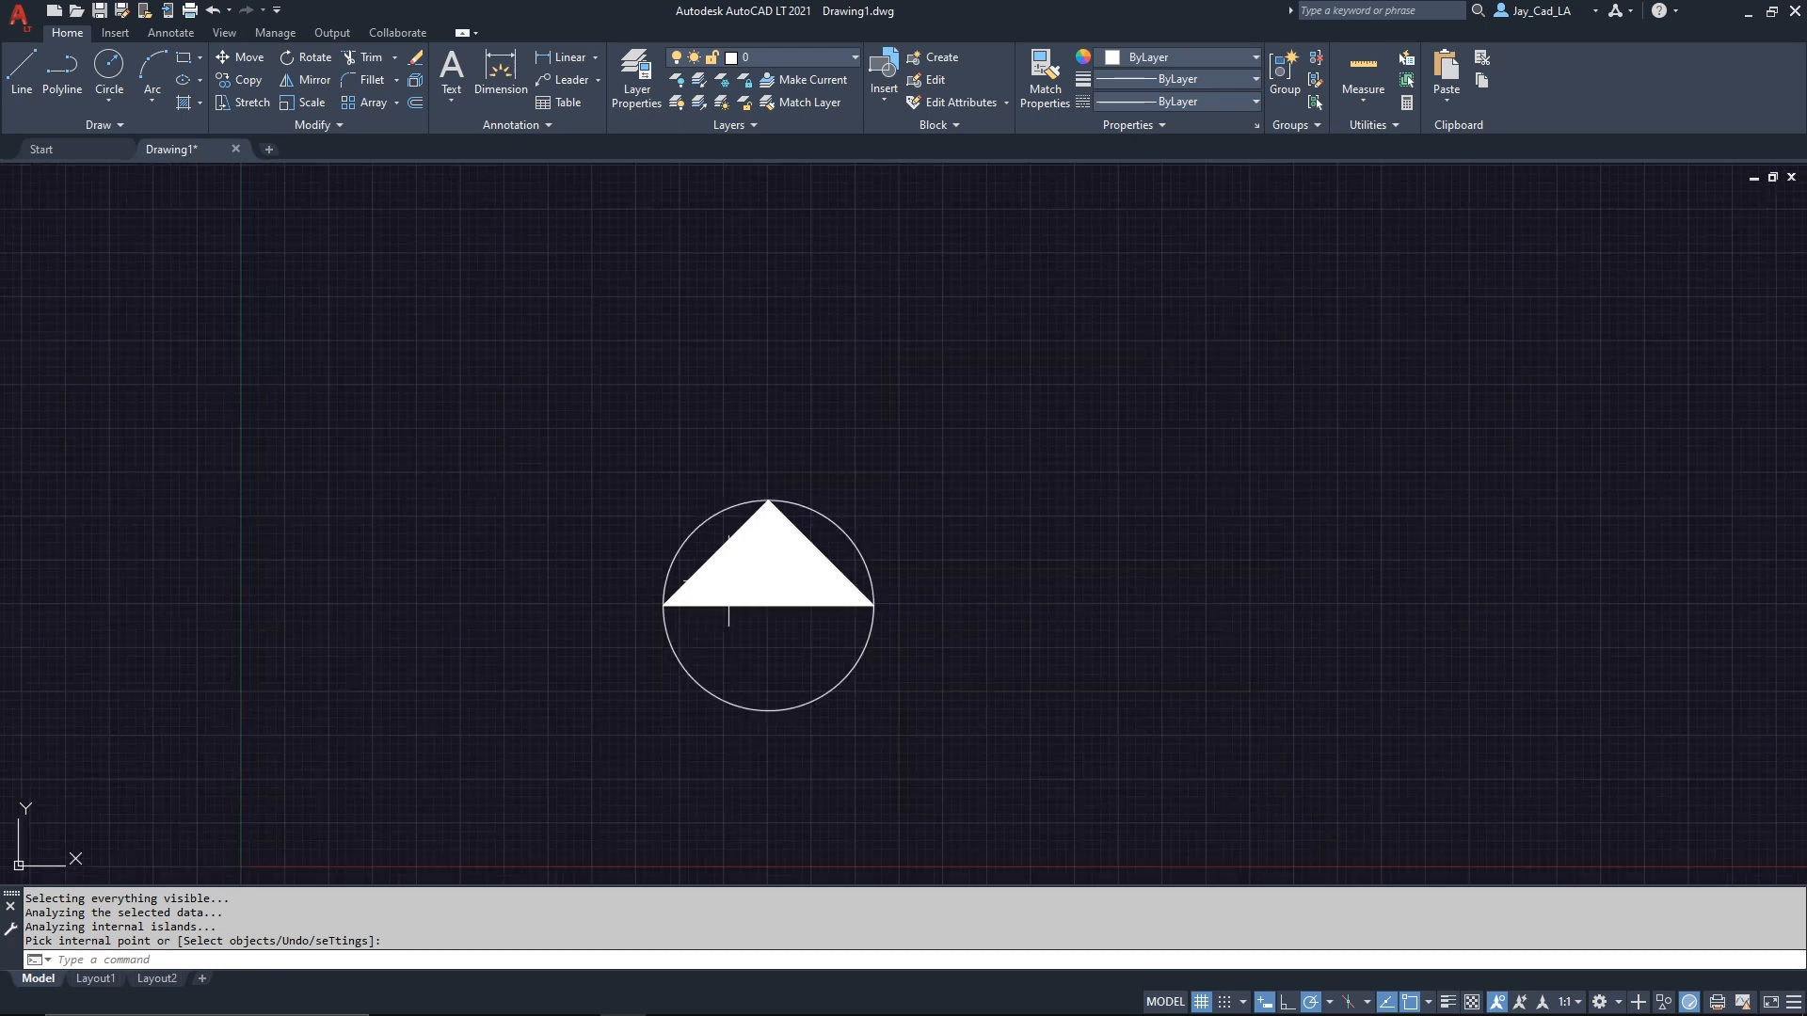
middle_click_drag(947, 556, 693, 504)
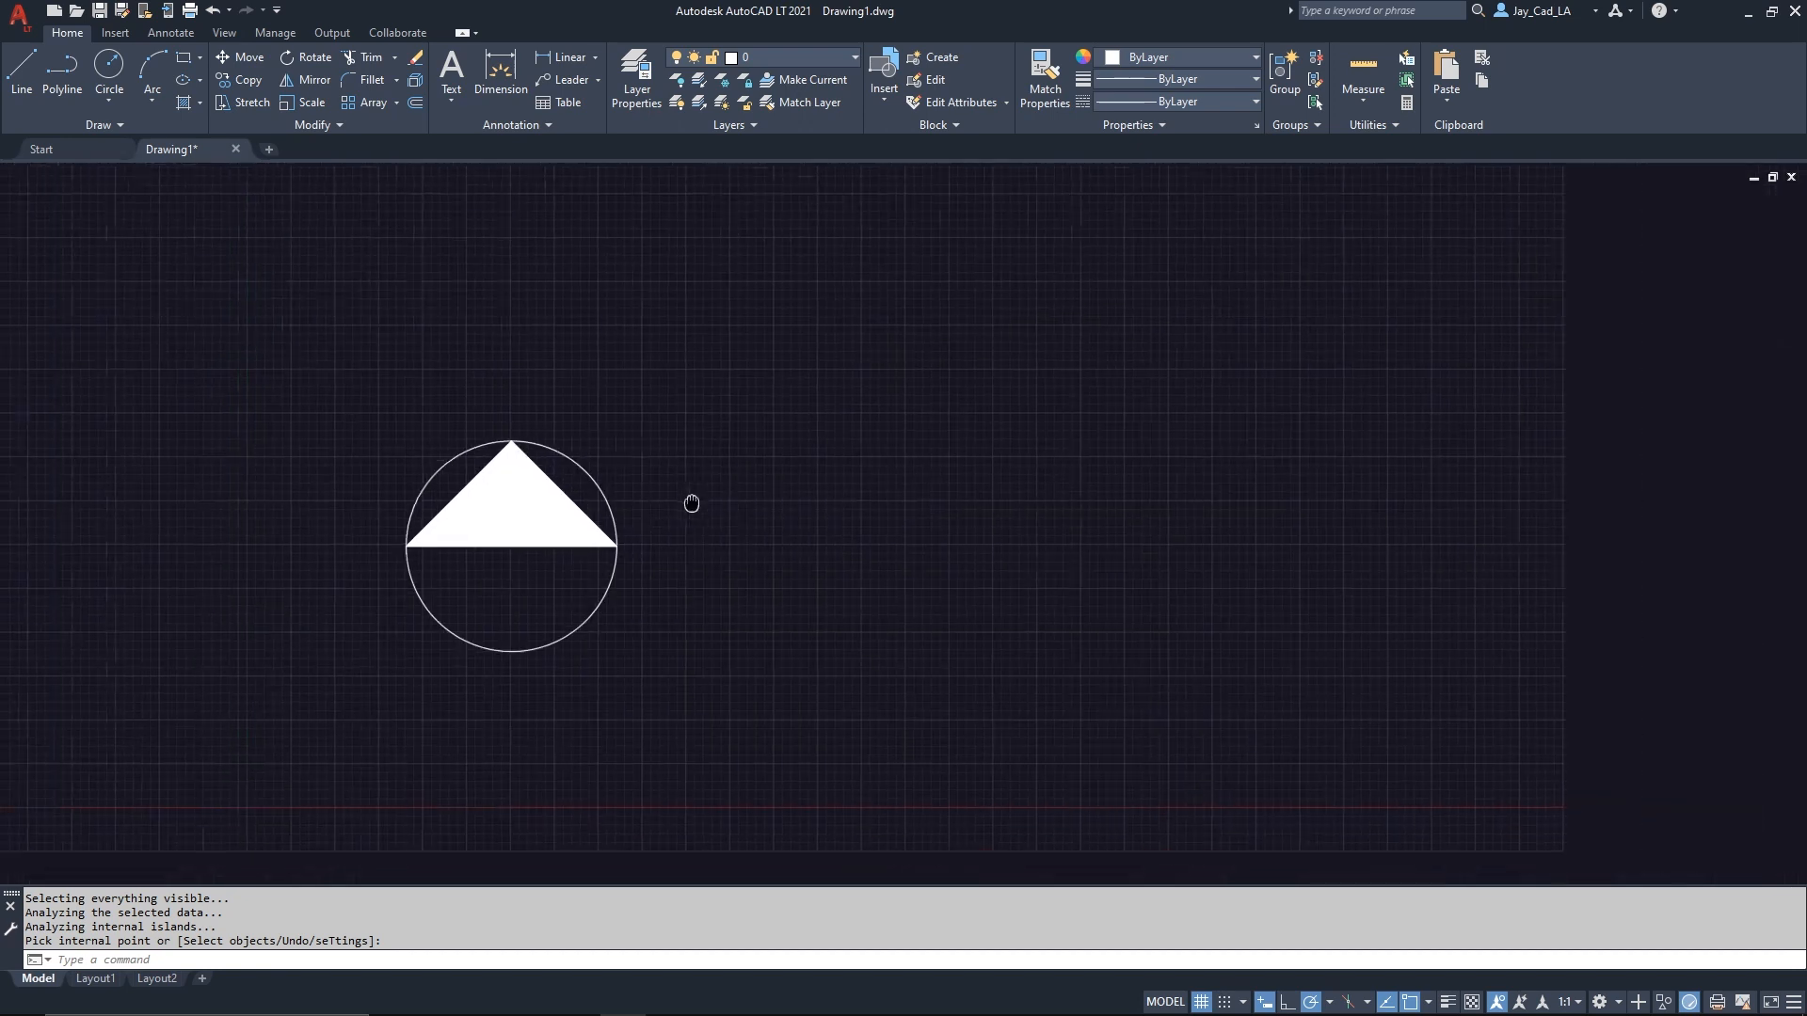
key("Return")
left_click(693, 602)
left_click(524, 694)
type("co")
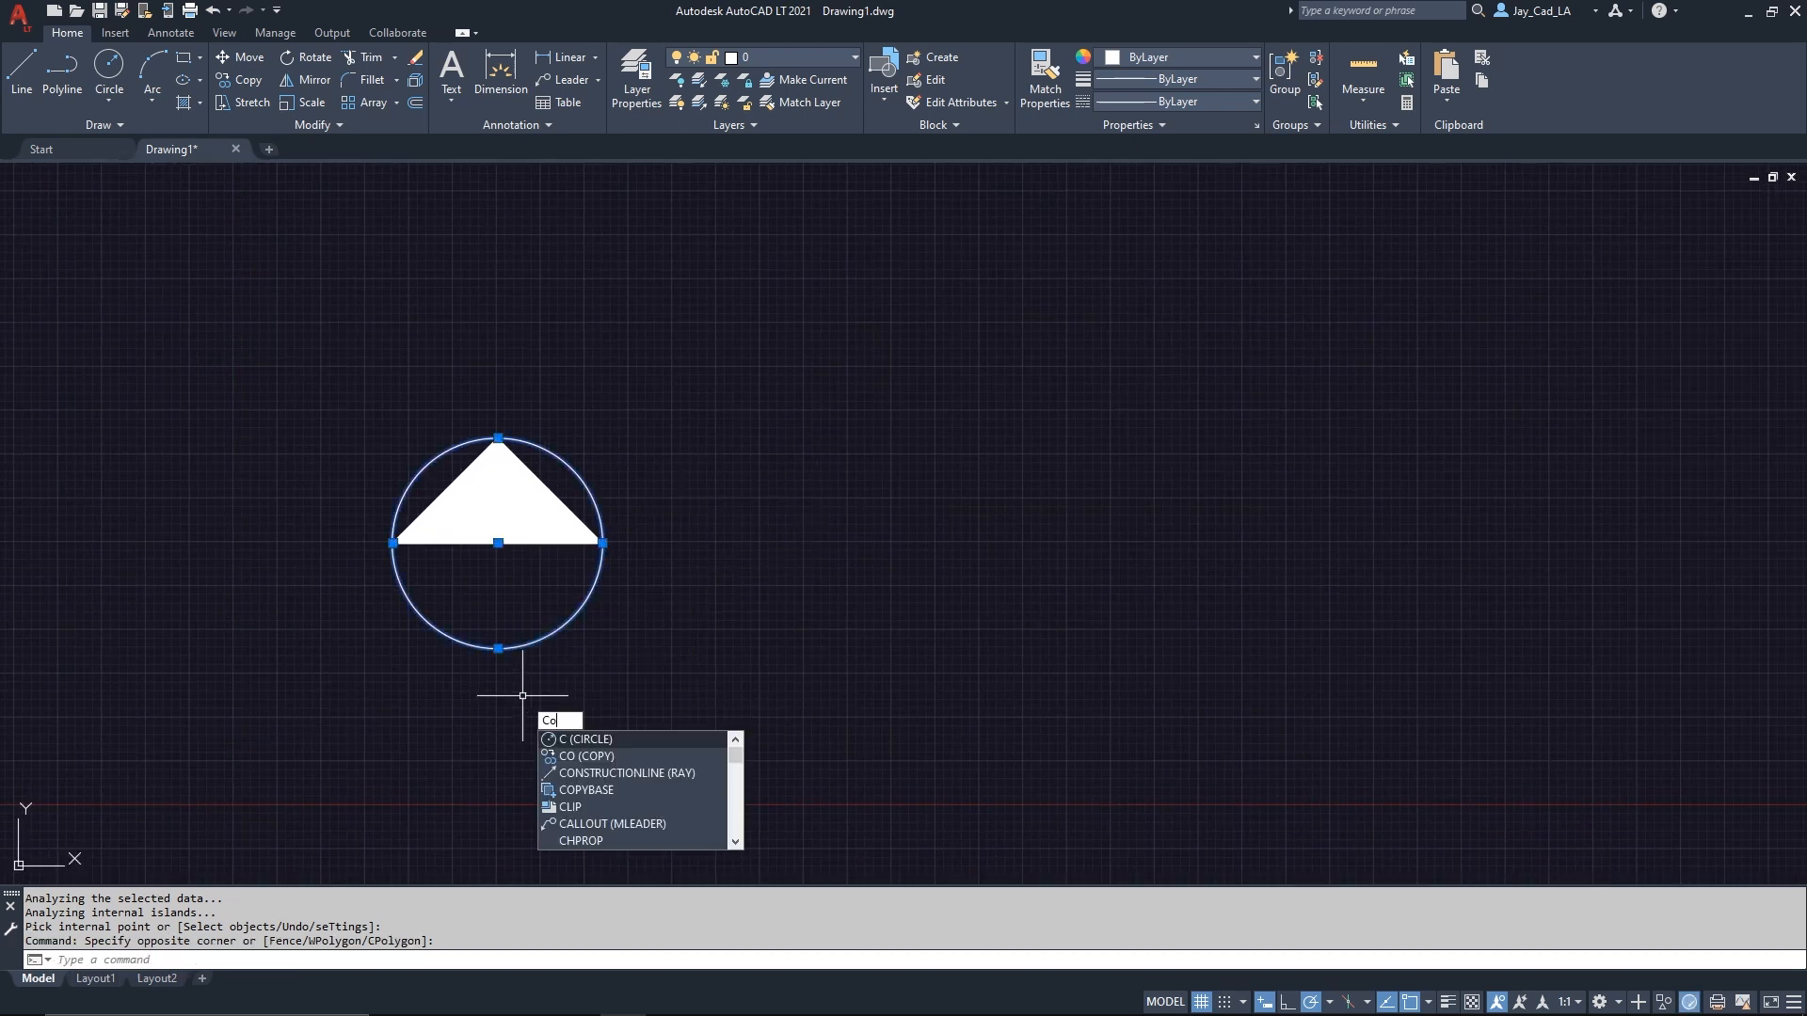
key("Return")
left_click(523, 696)
left_click(896, 696)
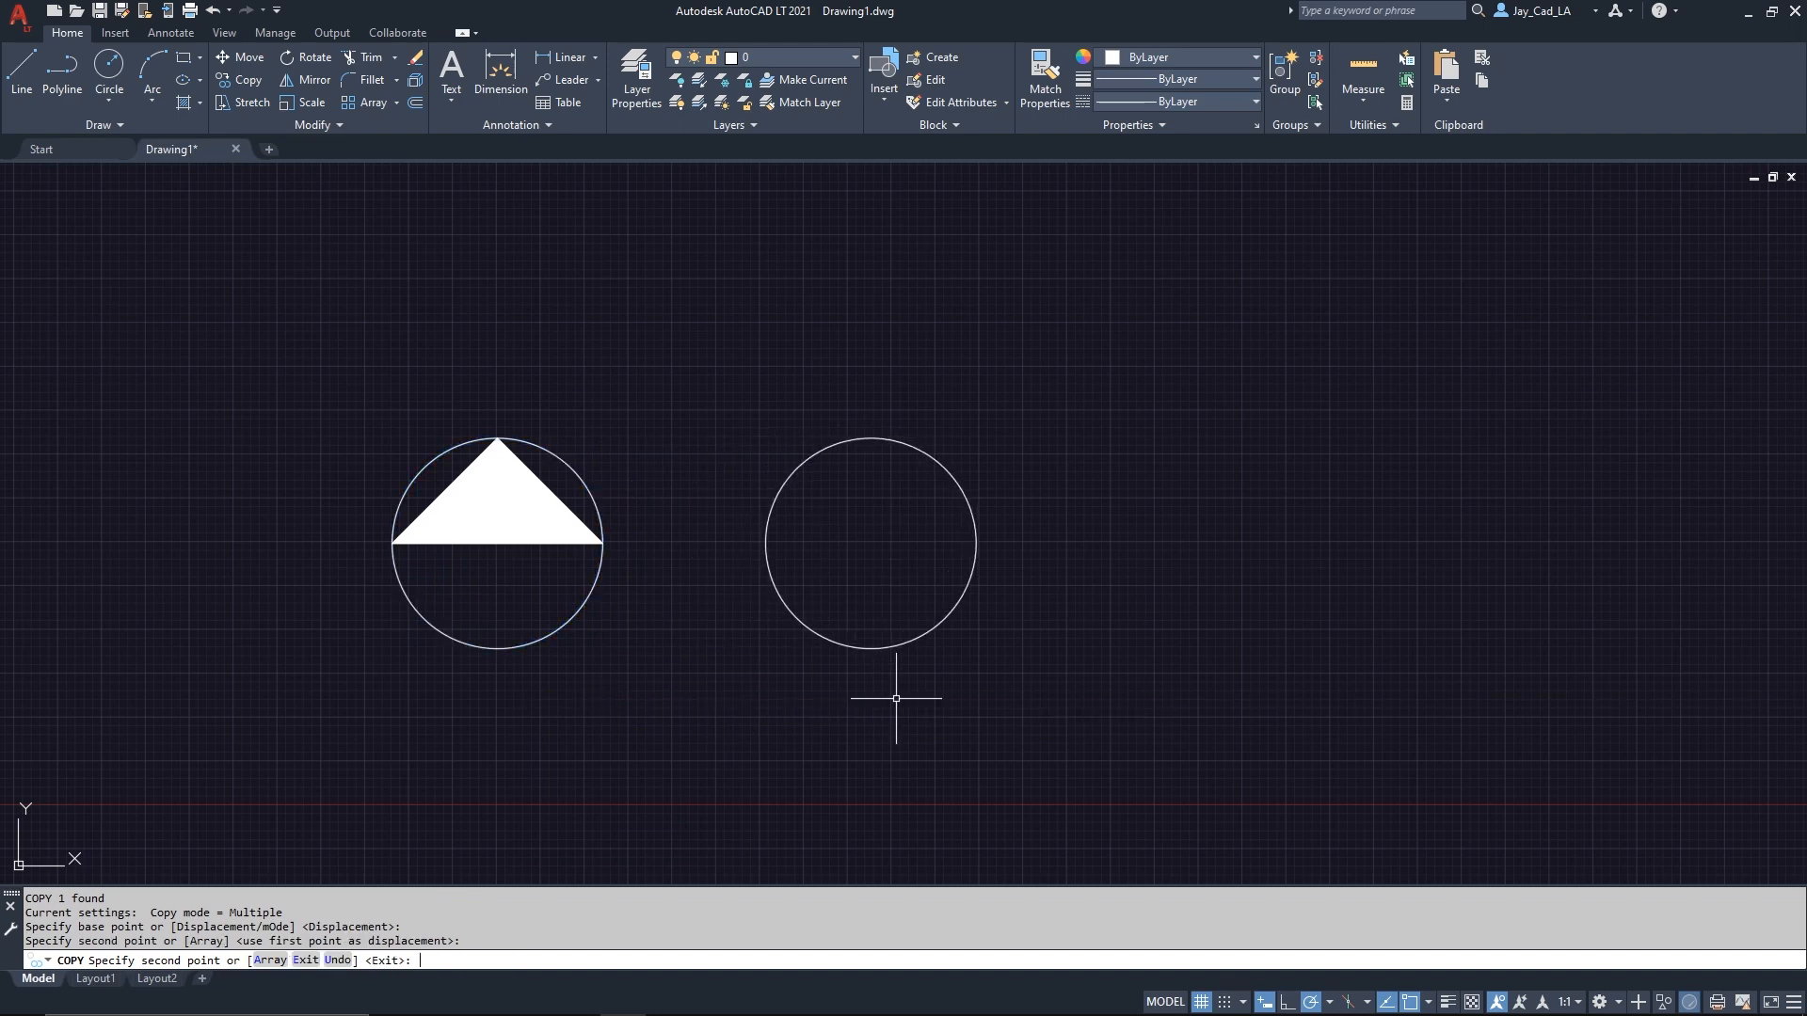
key("Return")
Draw a horizontal polyline across the copied circle from its right quadrant to its left quadrant.
scroll(949, 524, "up", 2)
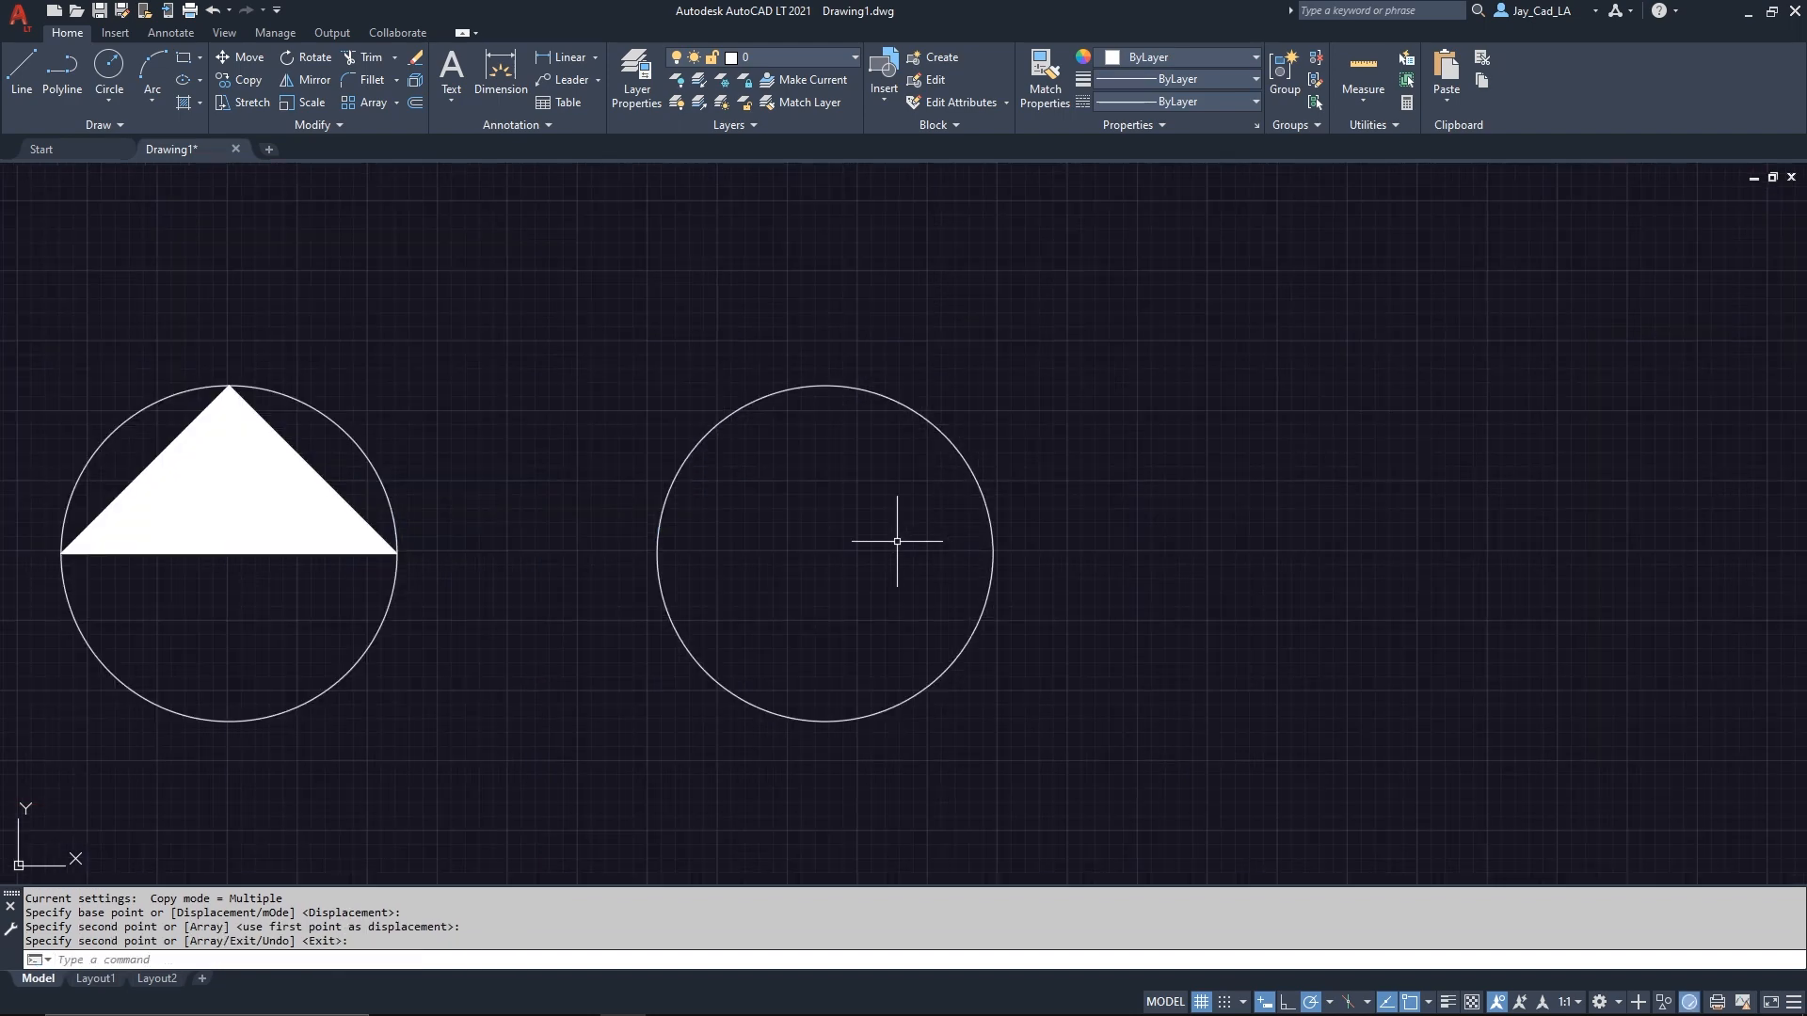
middle_click_drag(944, 493, 914, 577)
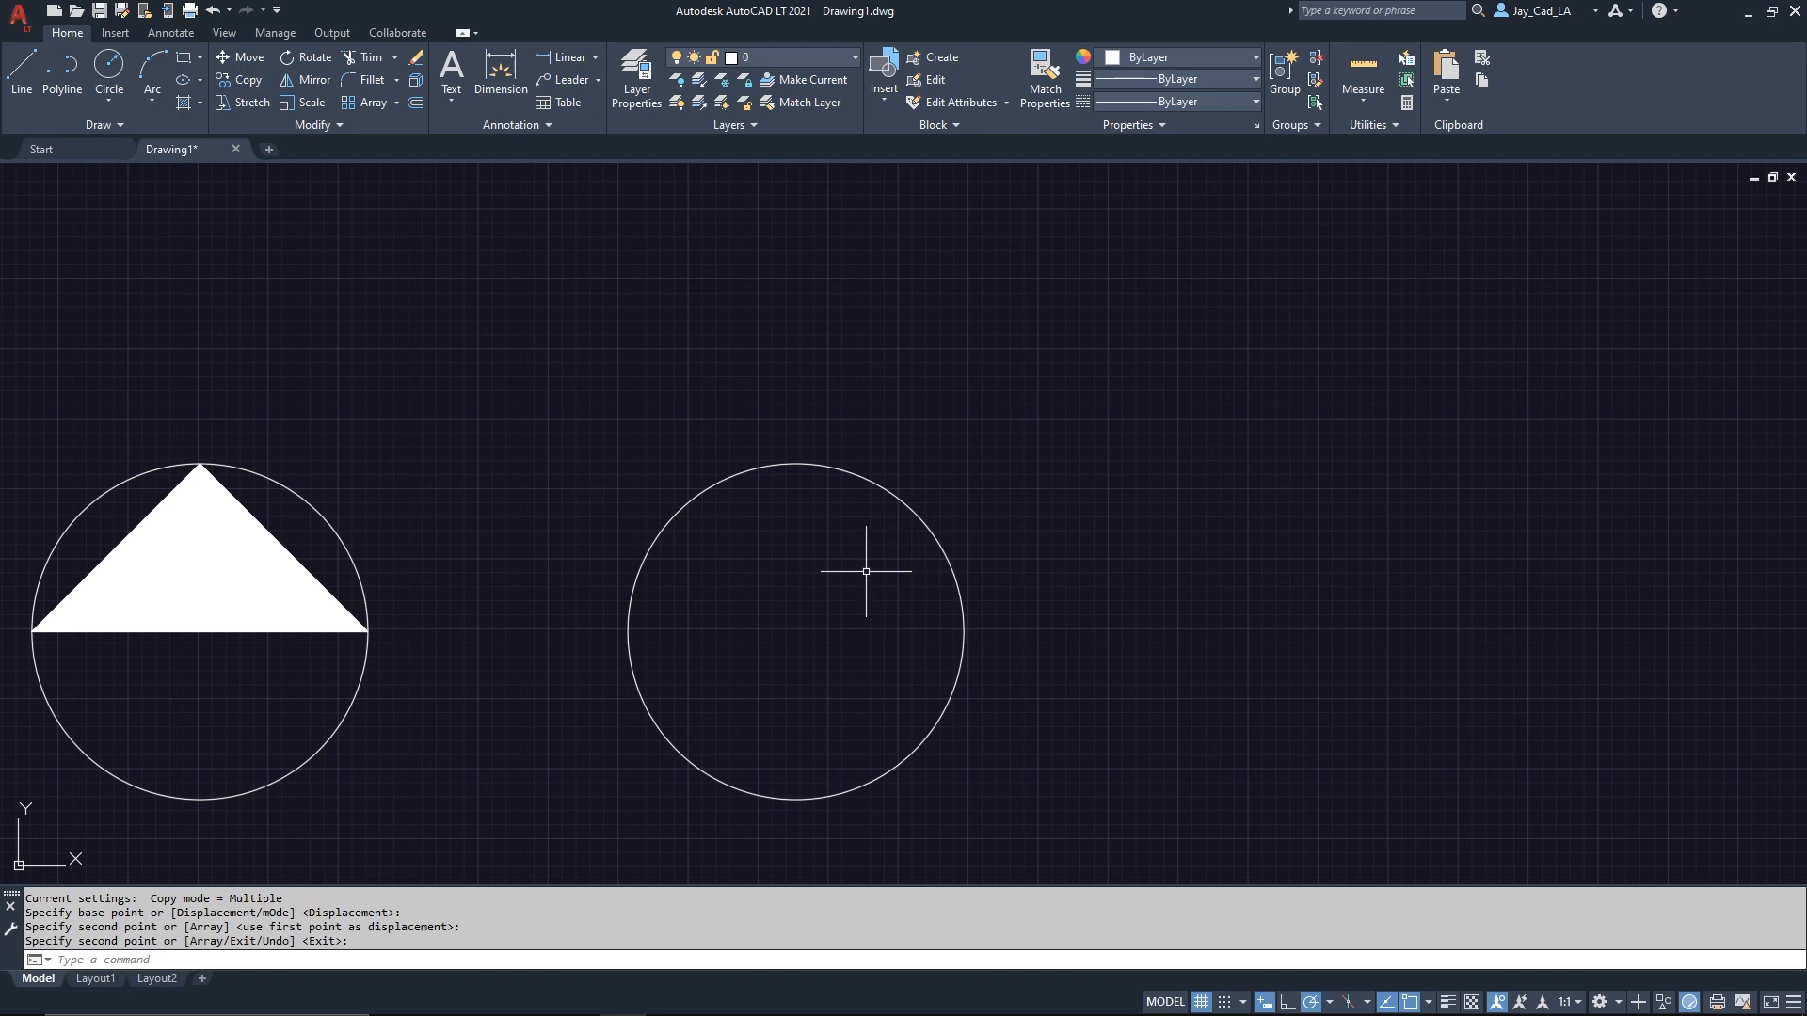
type("pl")
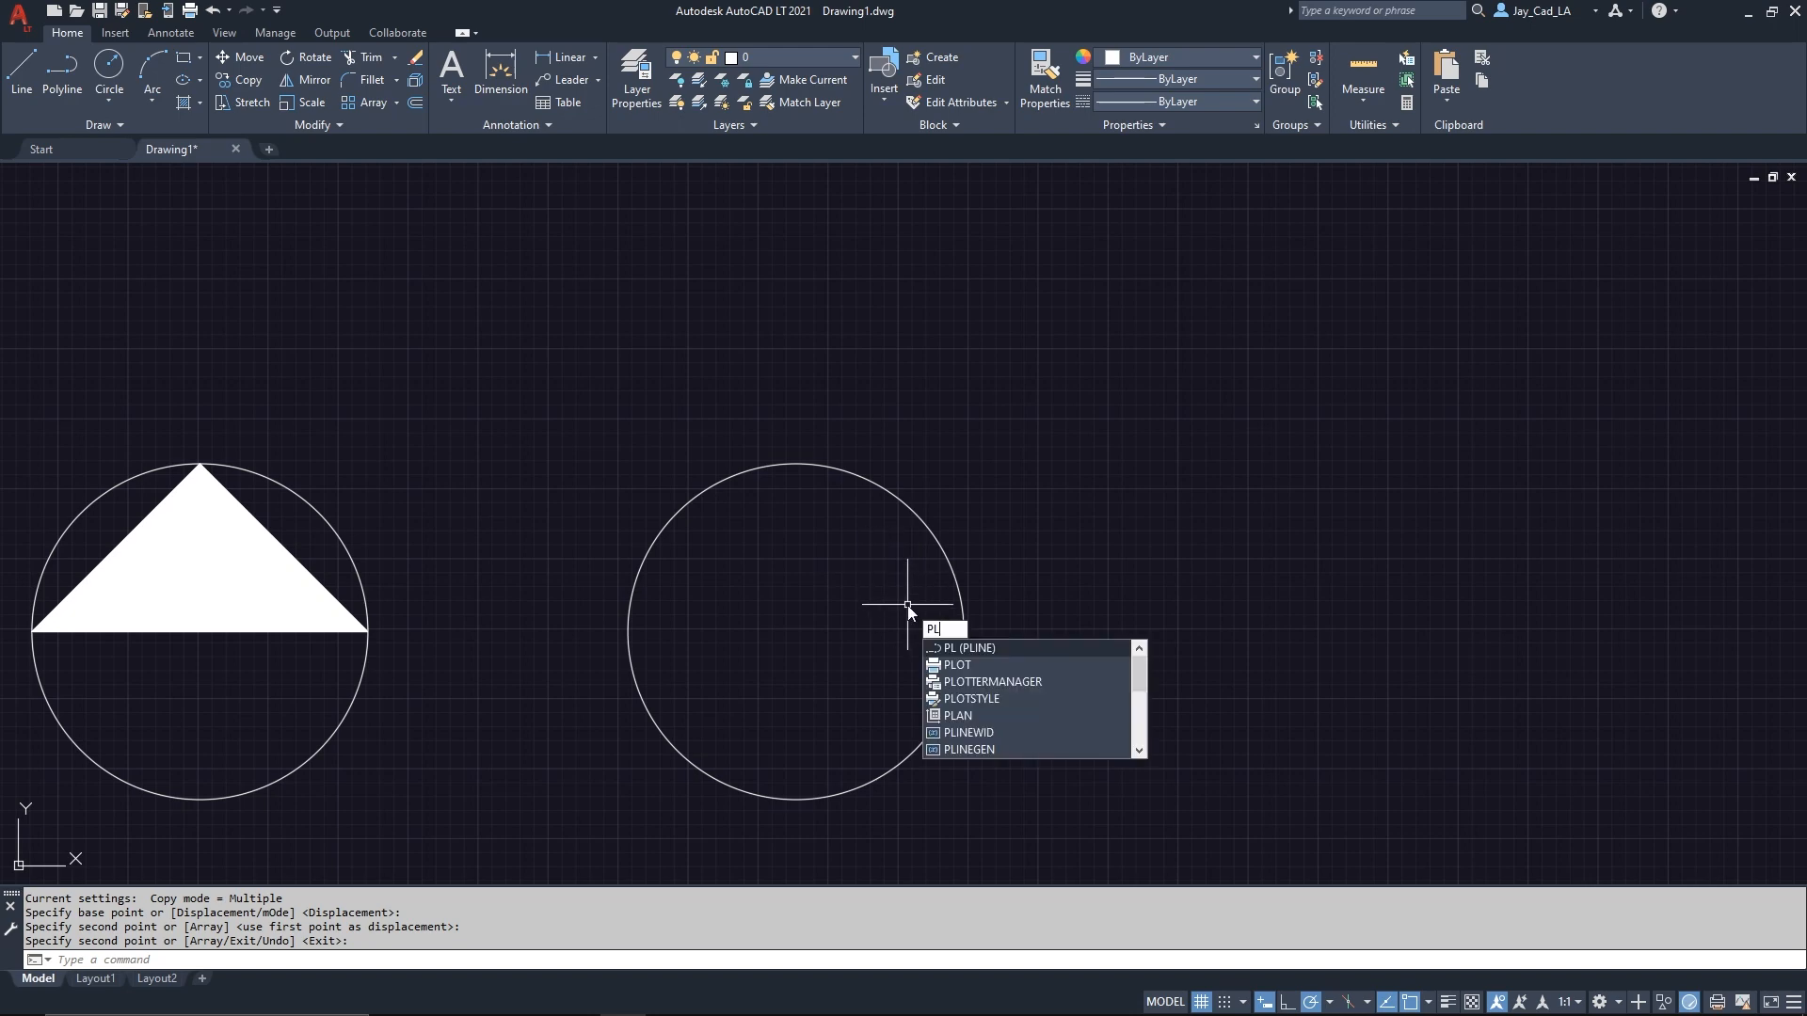
key("Return")
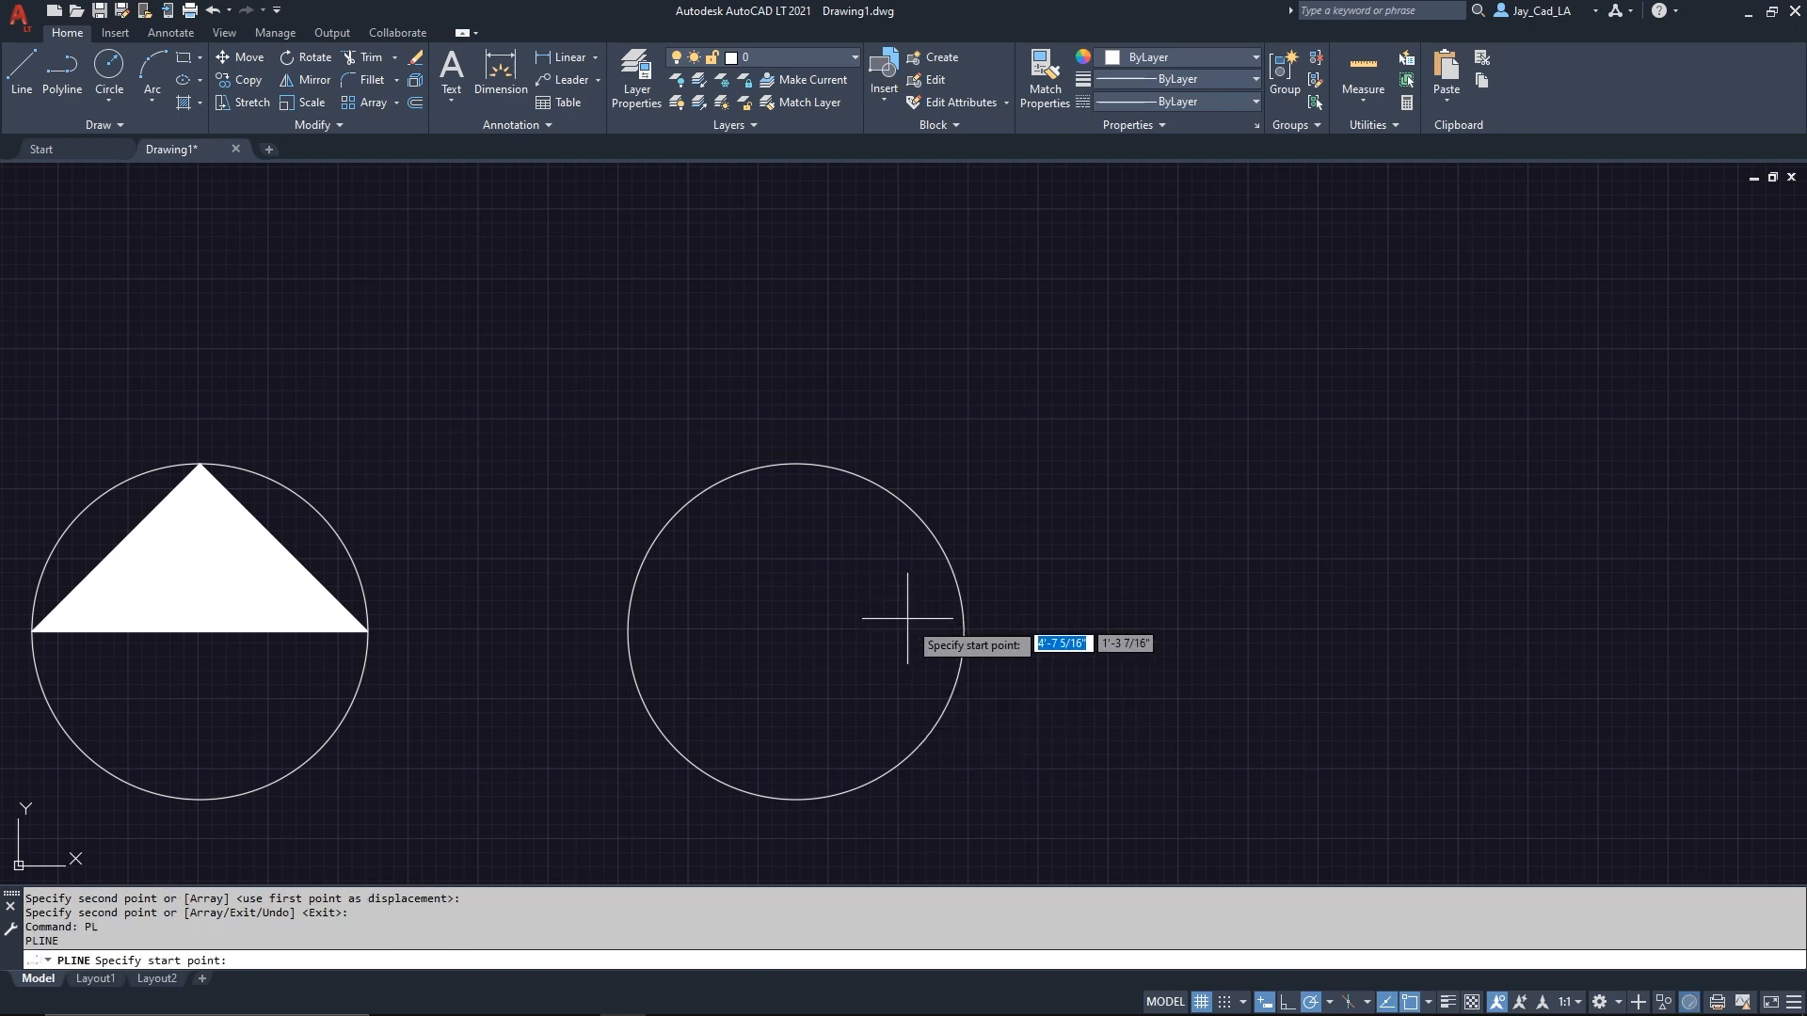
left_click(964, 631)
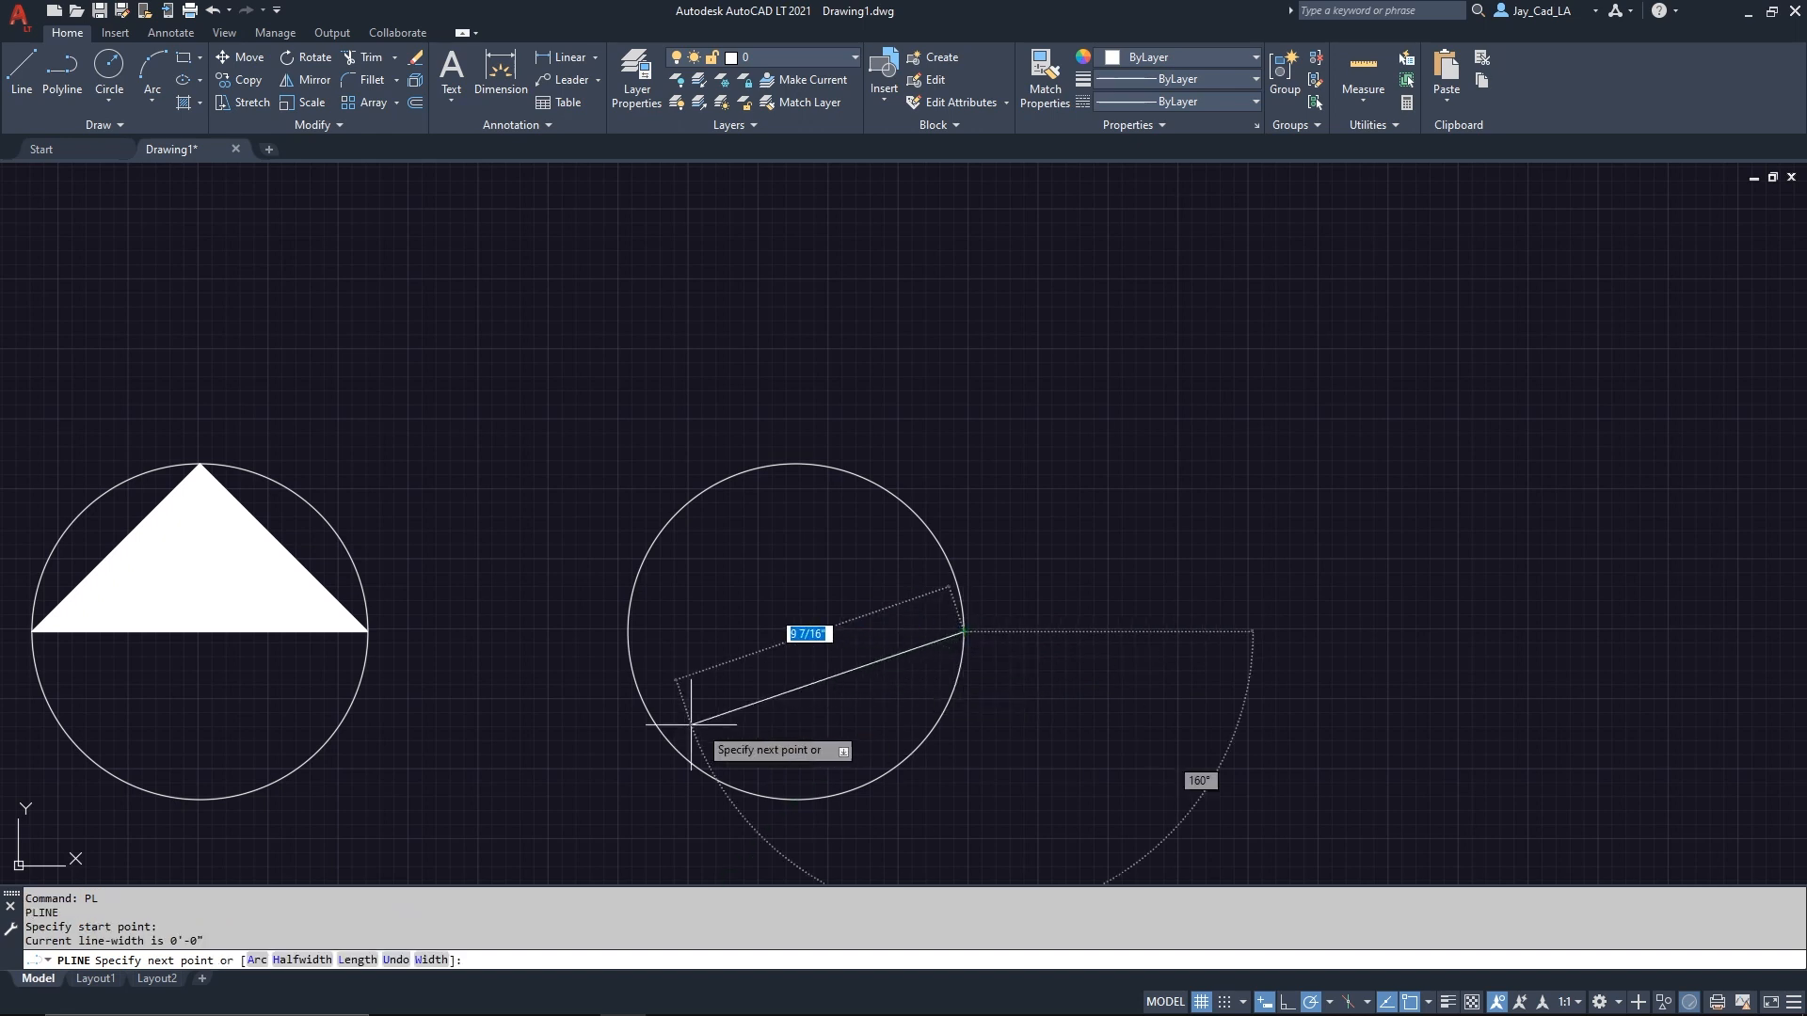
left_click(627, 631)
key("Return")
Draw a vertical polyline from the copied circle's center down to its bottom quadrant.
key("Return")
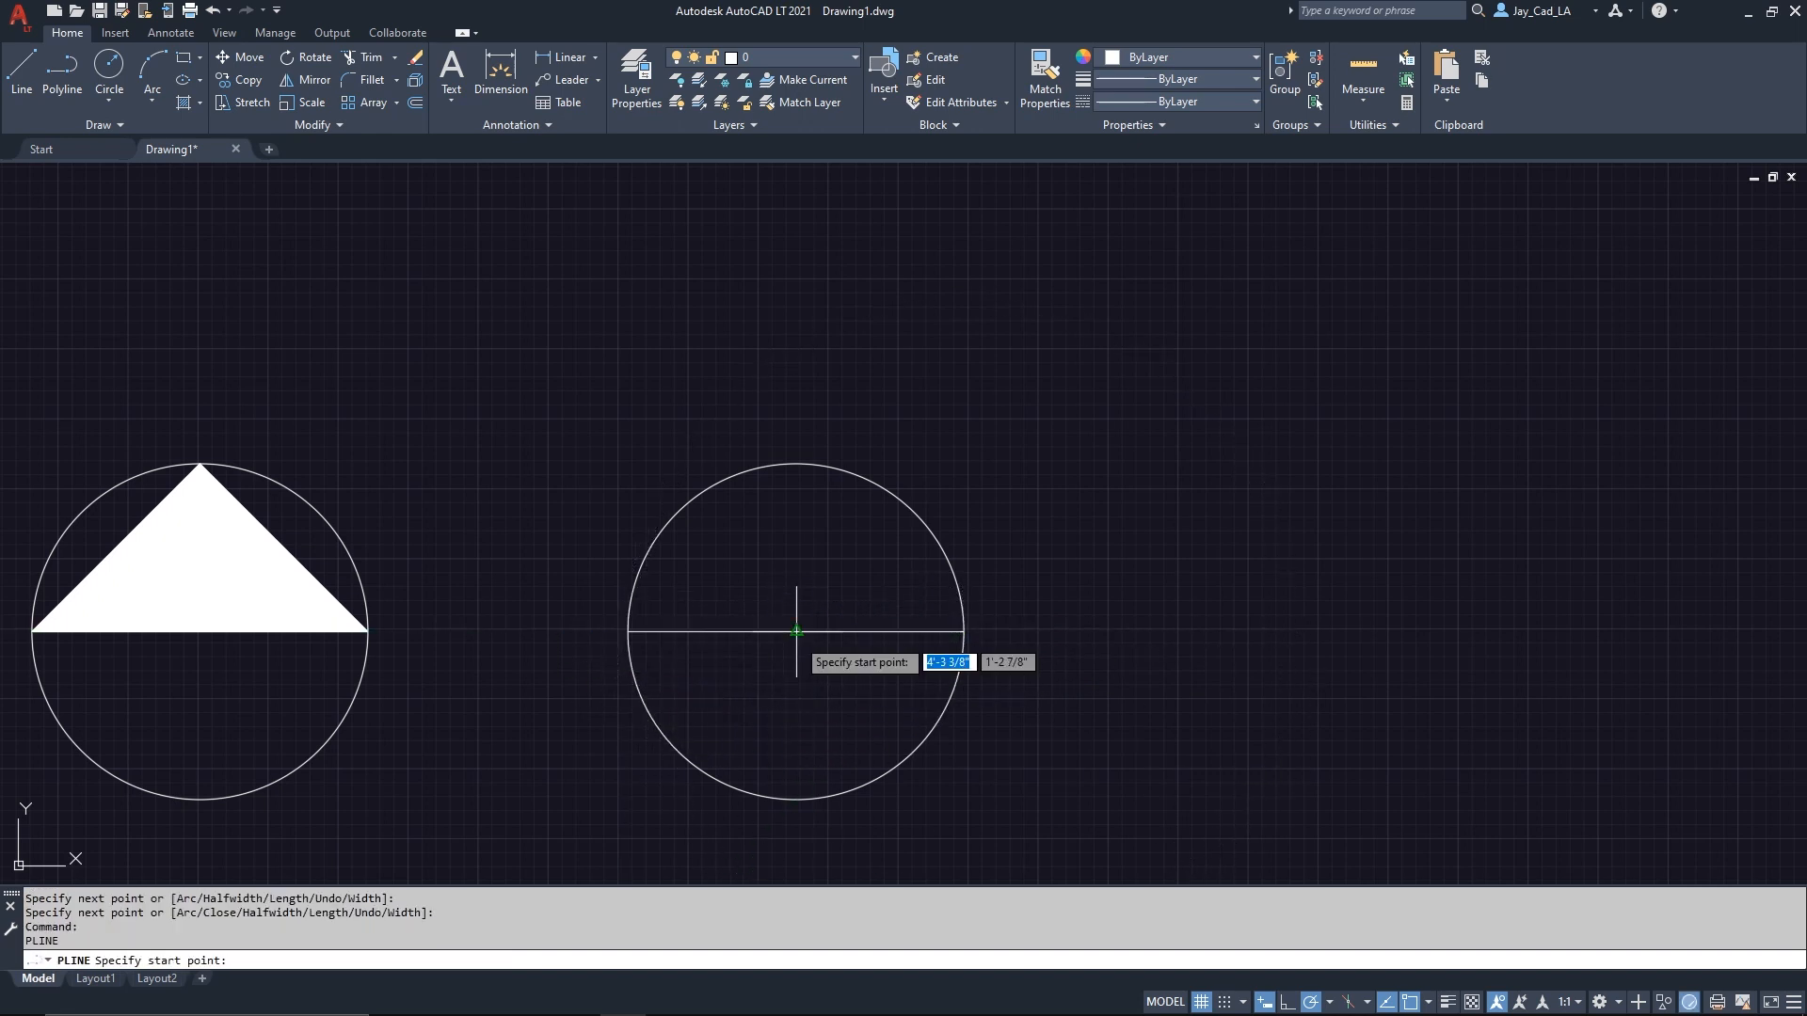
left_click(796, 632)
left_click(796, 799)
key("Return")
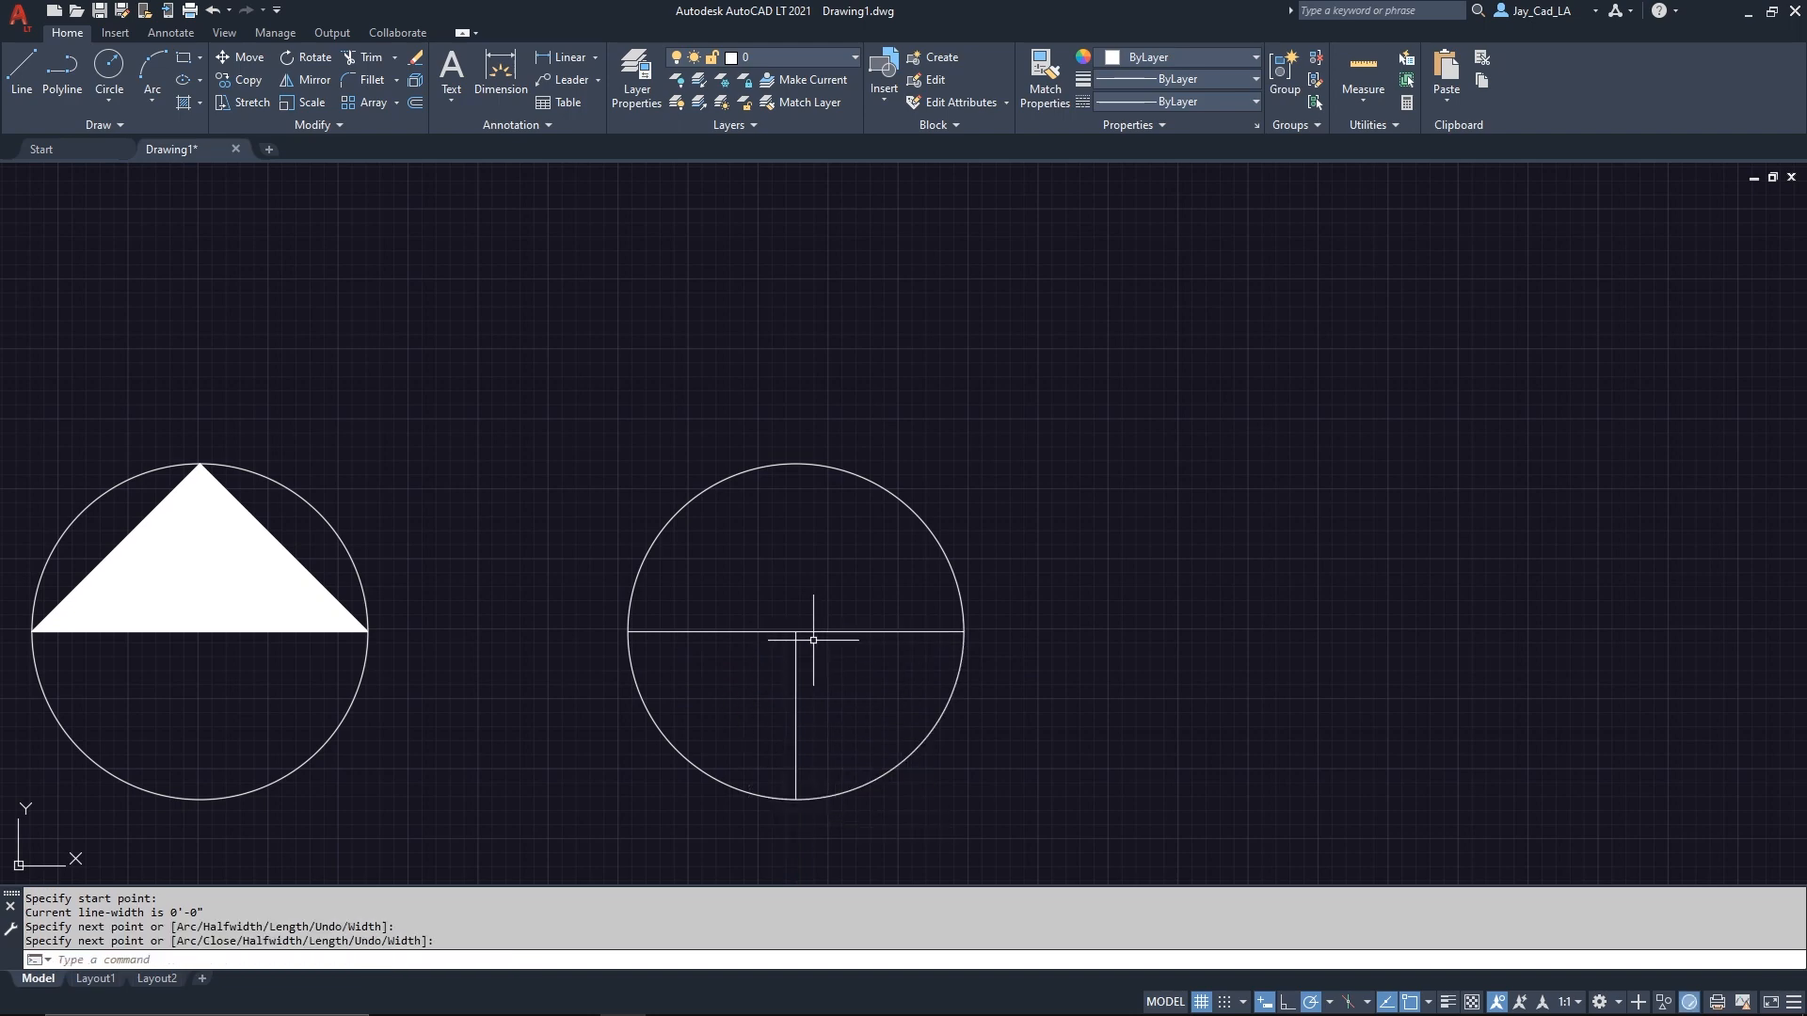
Draw a vertical polyline starting 0.5 inch right of the copied circle's center and running up to the circle's edge.
scroll(796, 605, "up", 2)
scroll(791, 604, "up", 4)
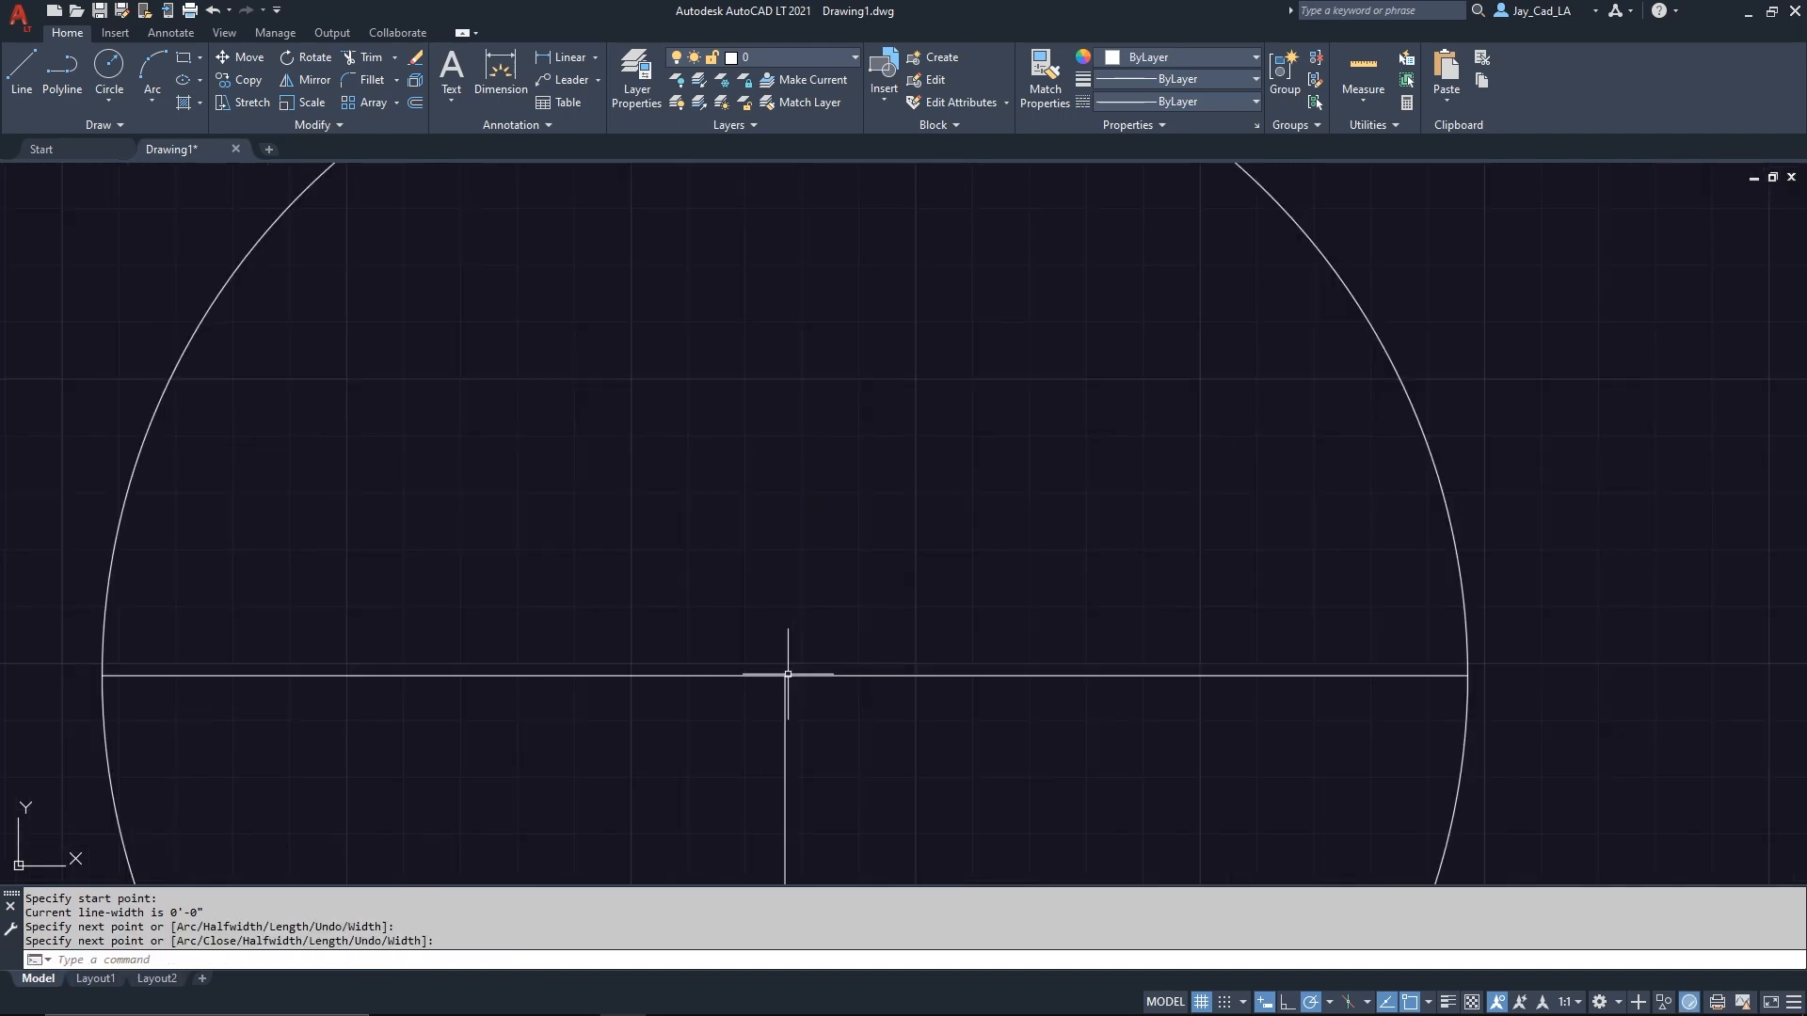
key("Return")
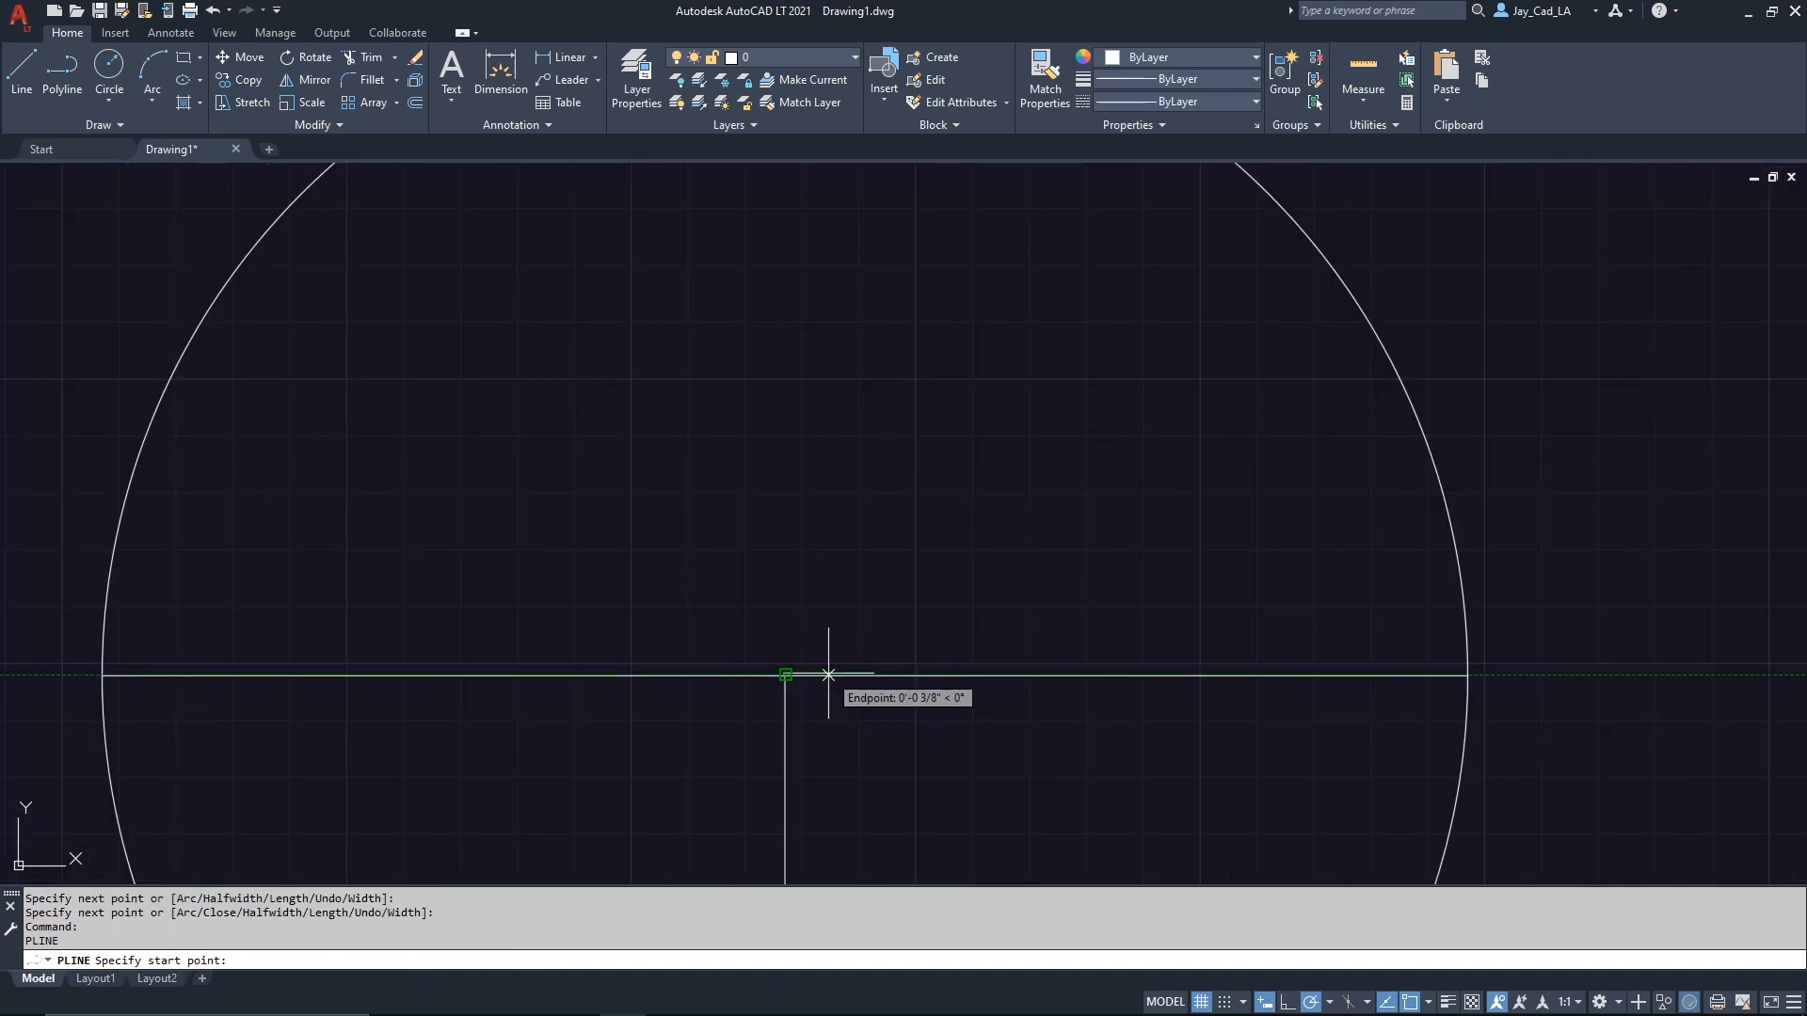
type(".5")
key("Return")
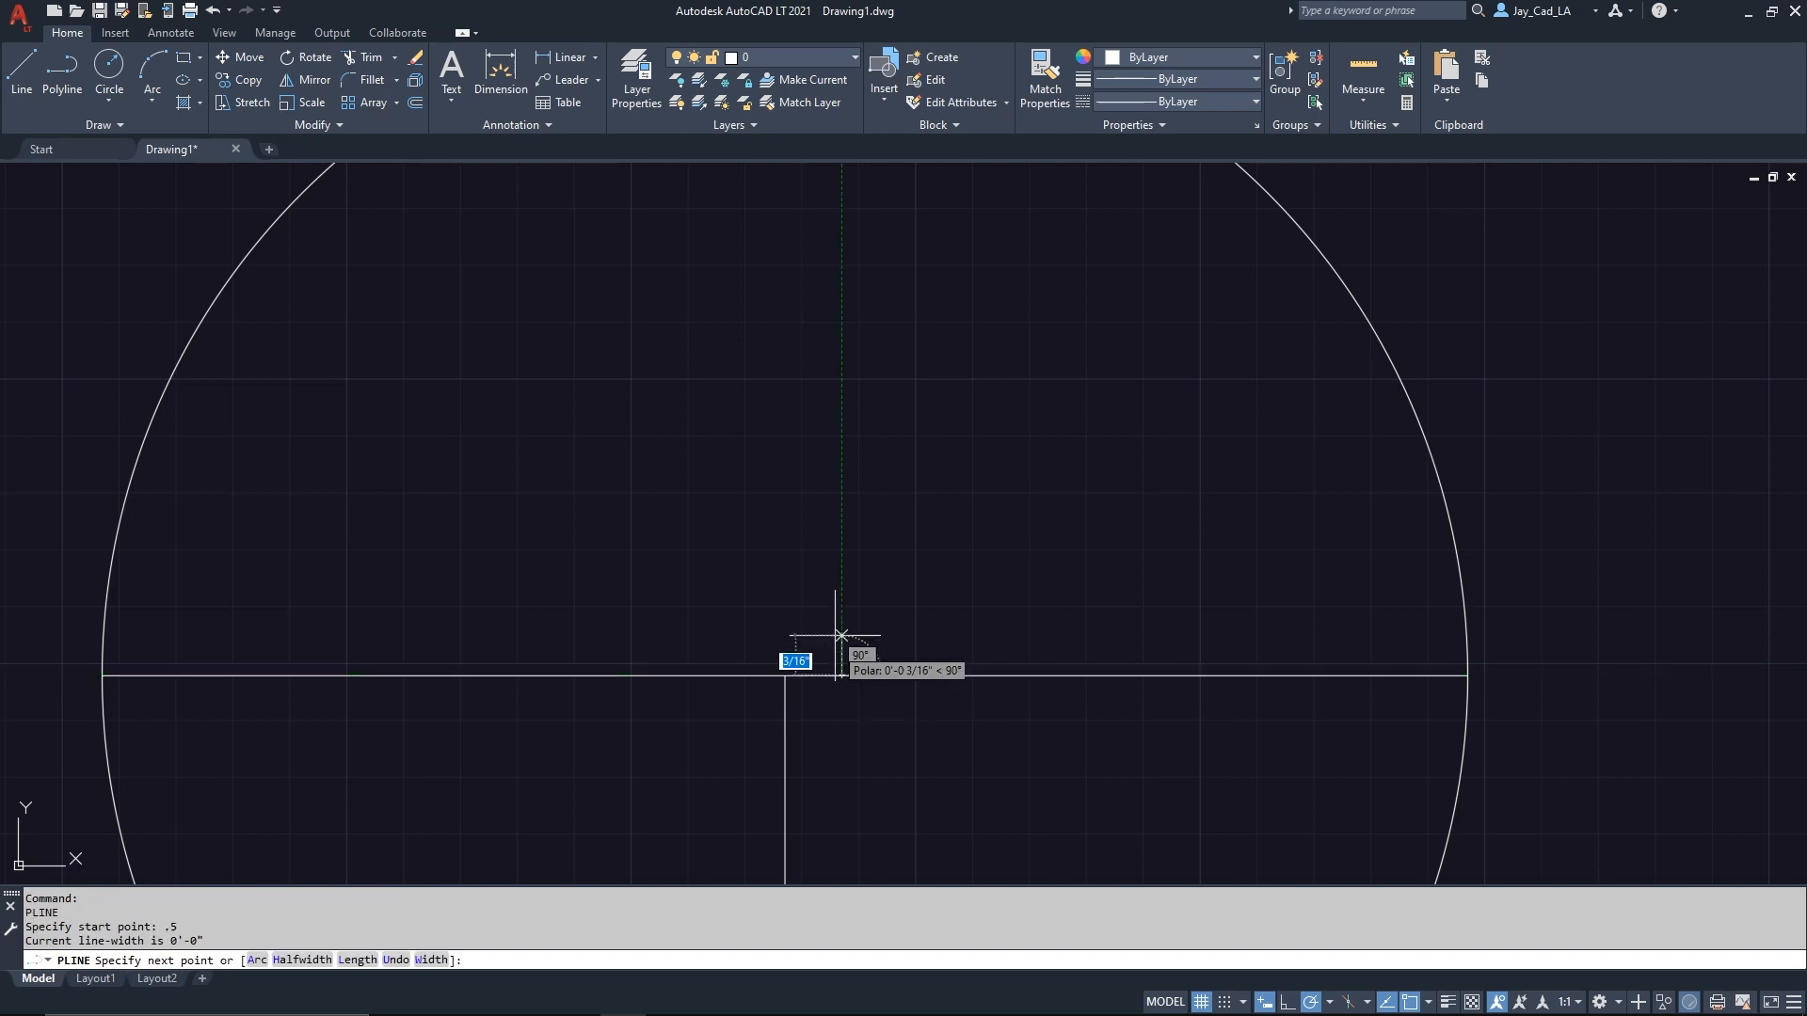
scroll(832, 603, "down", 4)
left_click(836, 352)
key("Return")
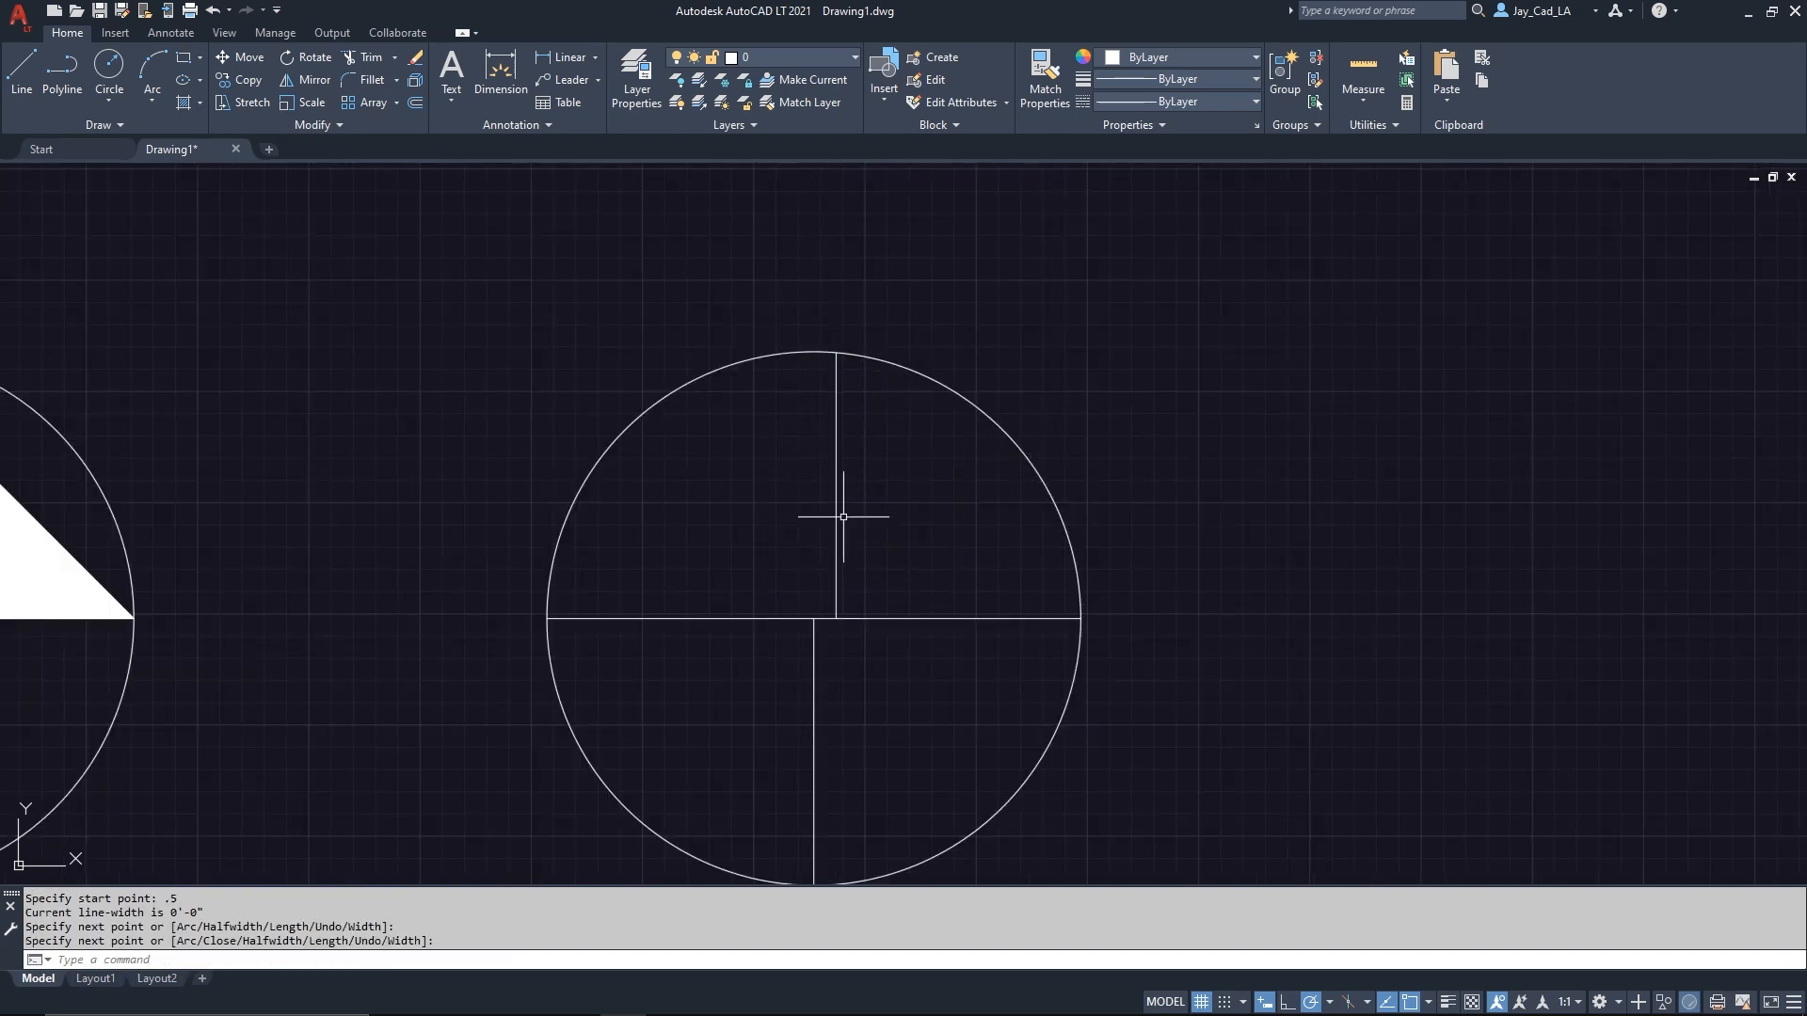
Copy the upper vertical polyline 1 inch to the left inside the second circle.
left_click(840, 515)
left_click(810, 536)
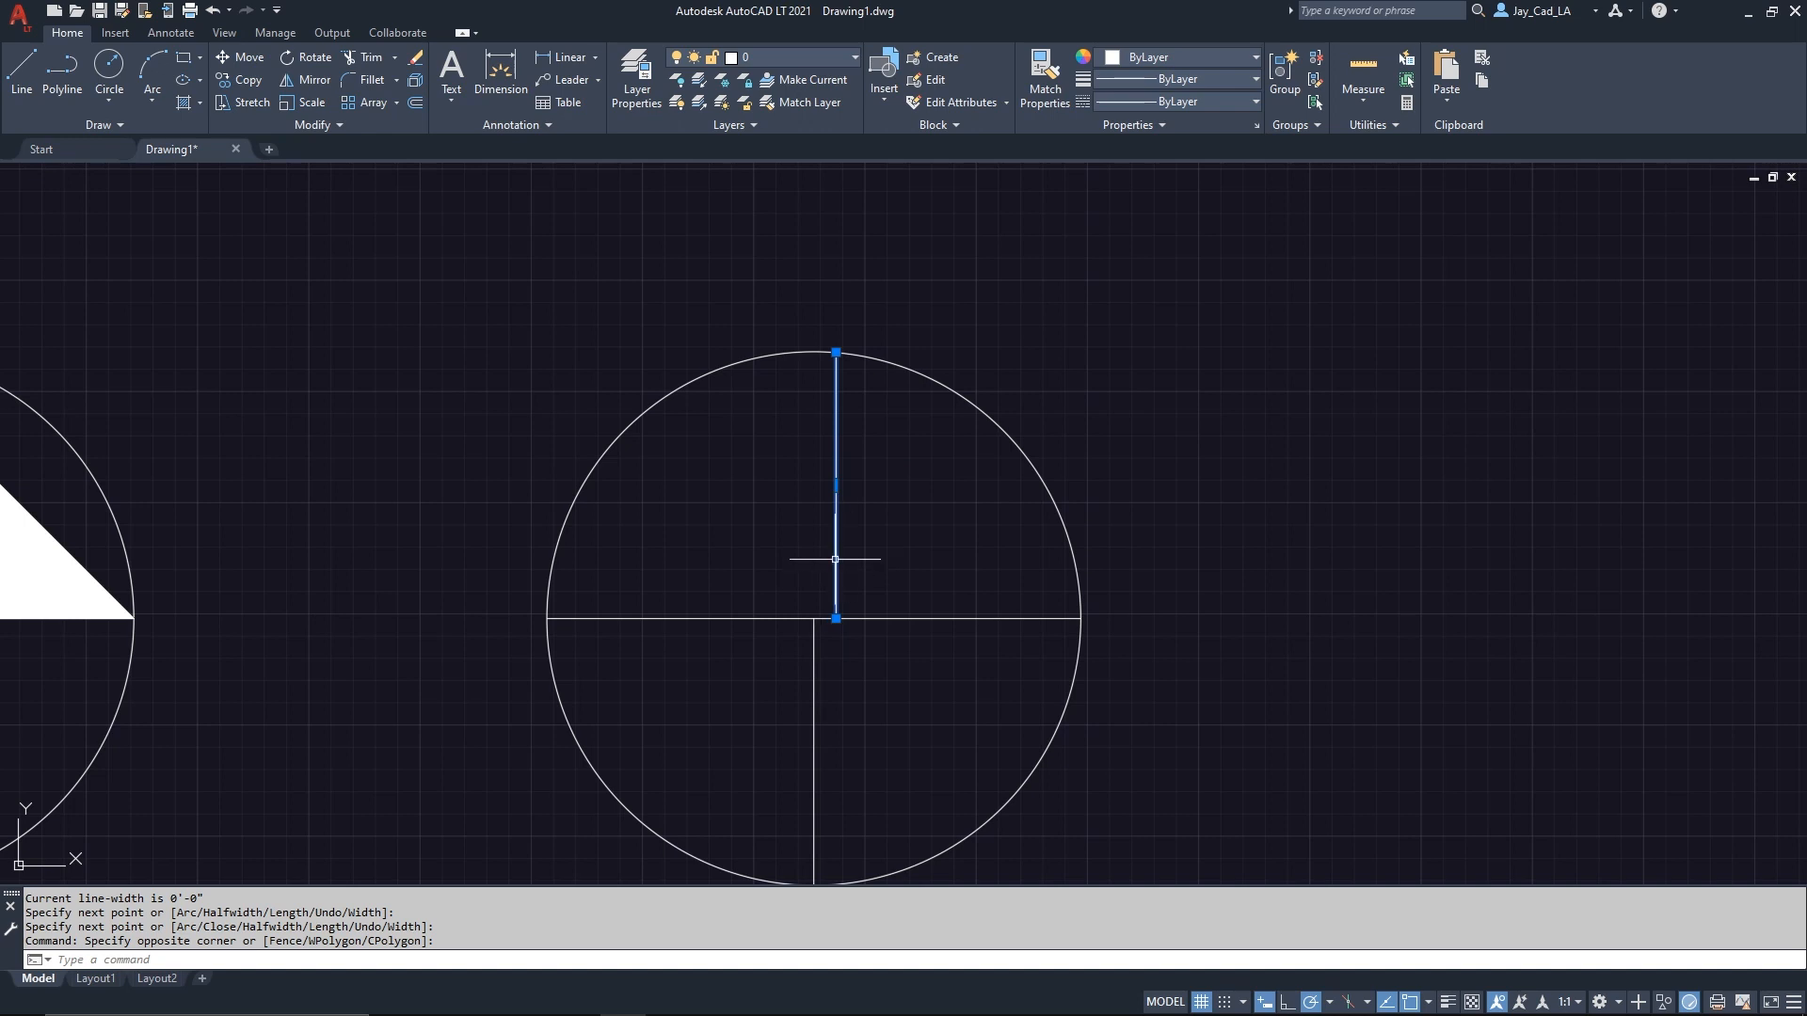
type("co")
key("Return")
left_click(808, 547)
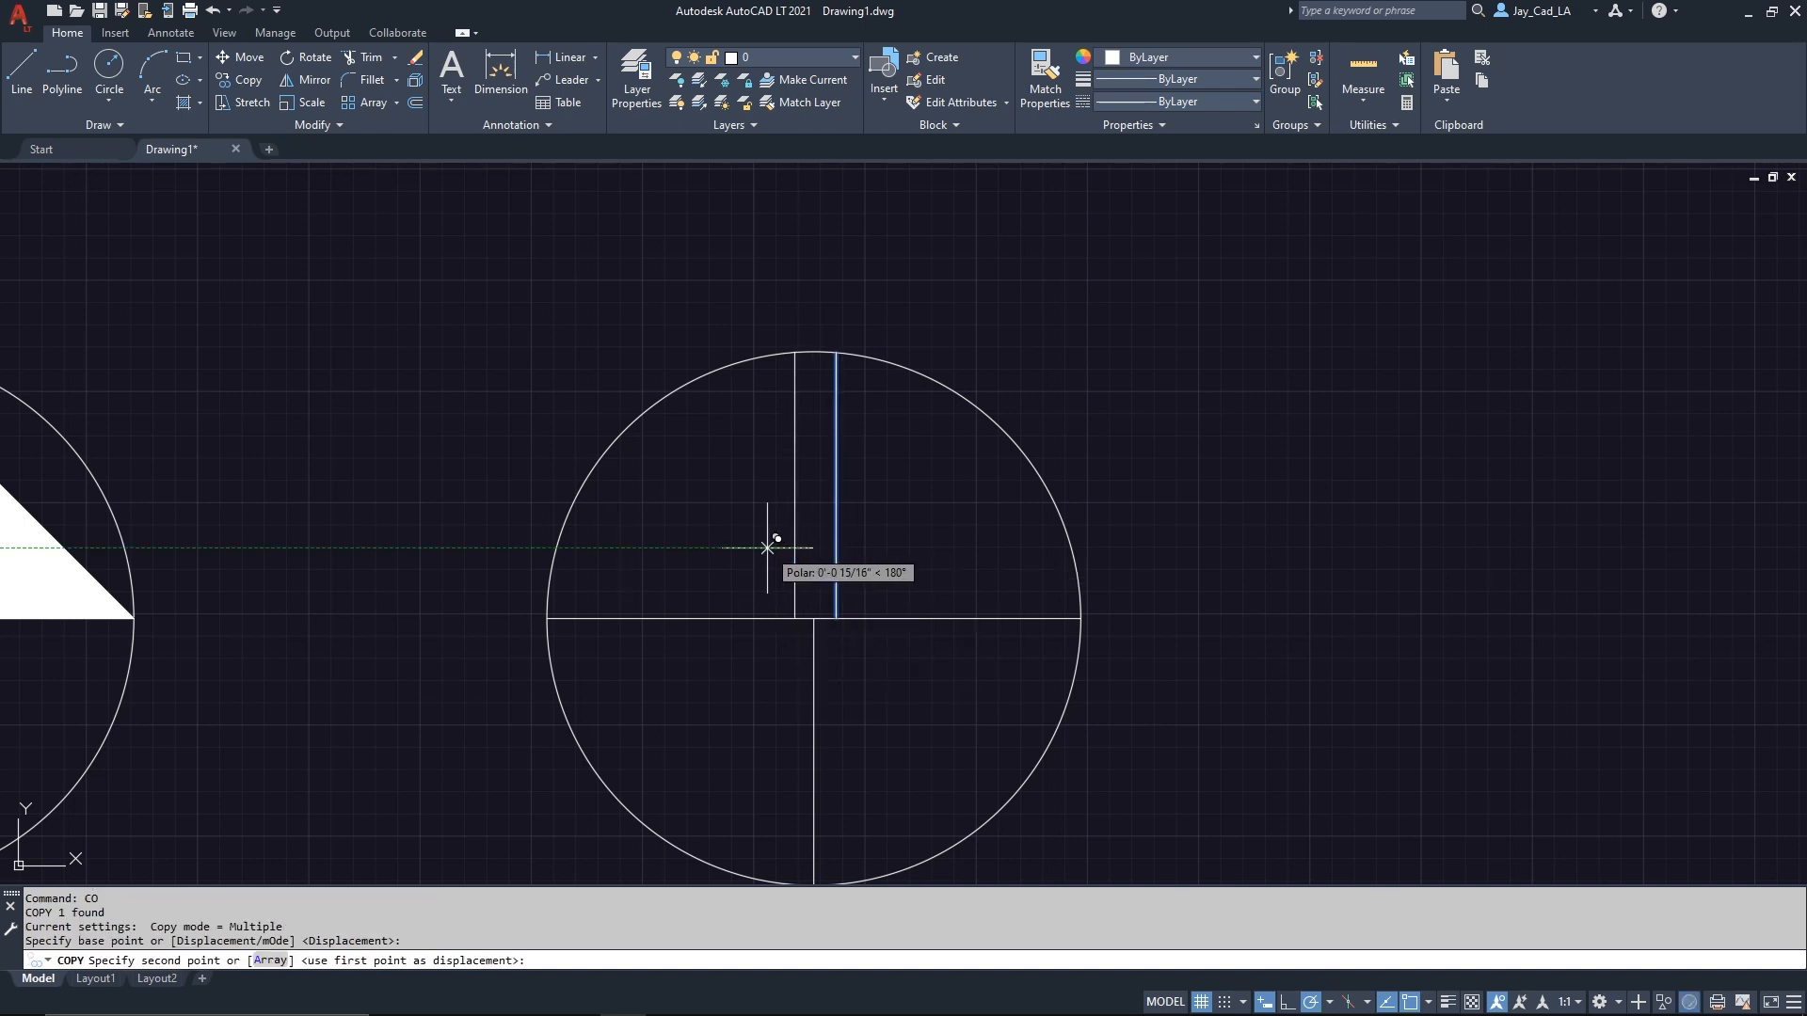
type("1")
key("Return")
key("Return")
scroll(755, 548, "down", 2)
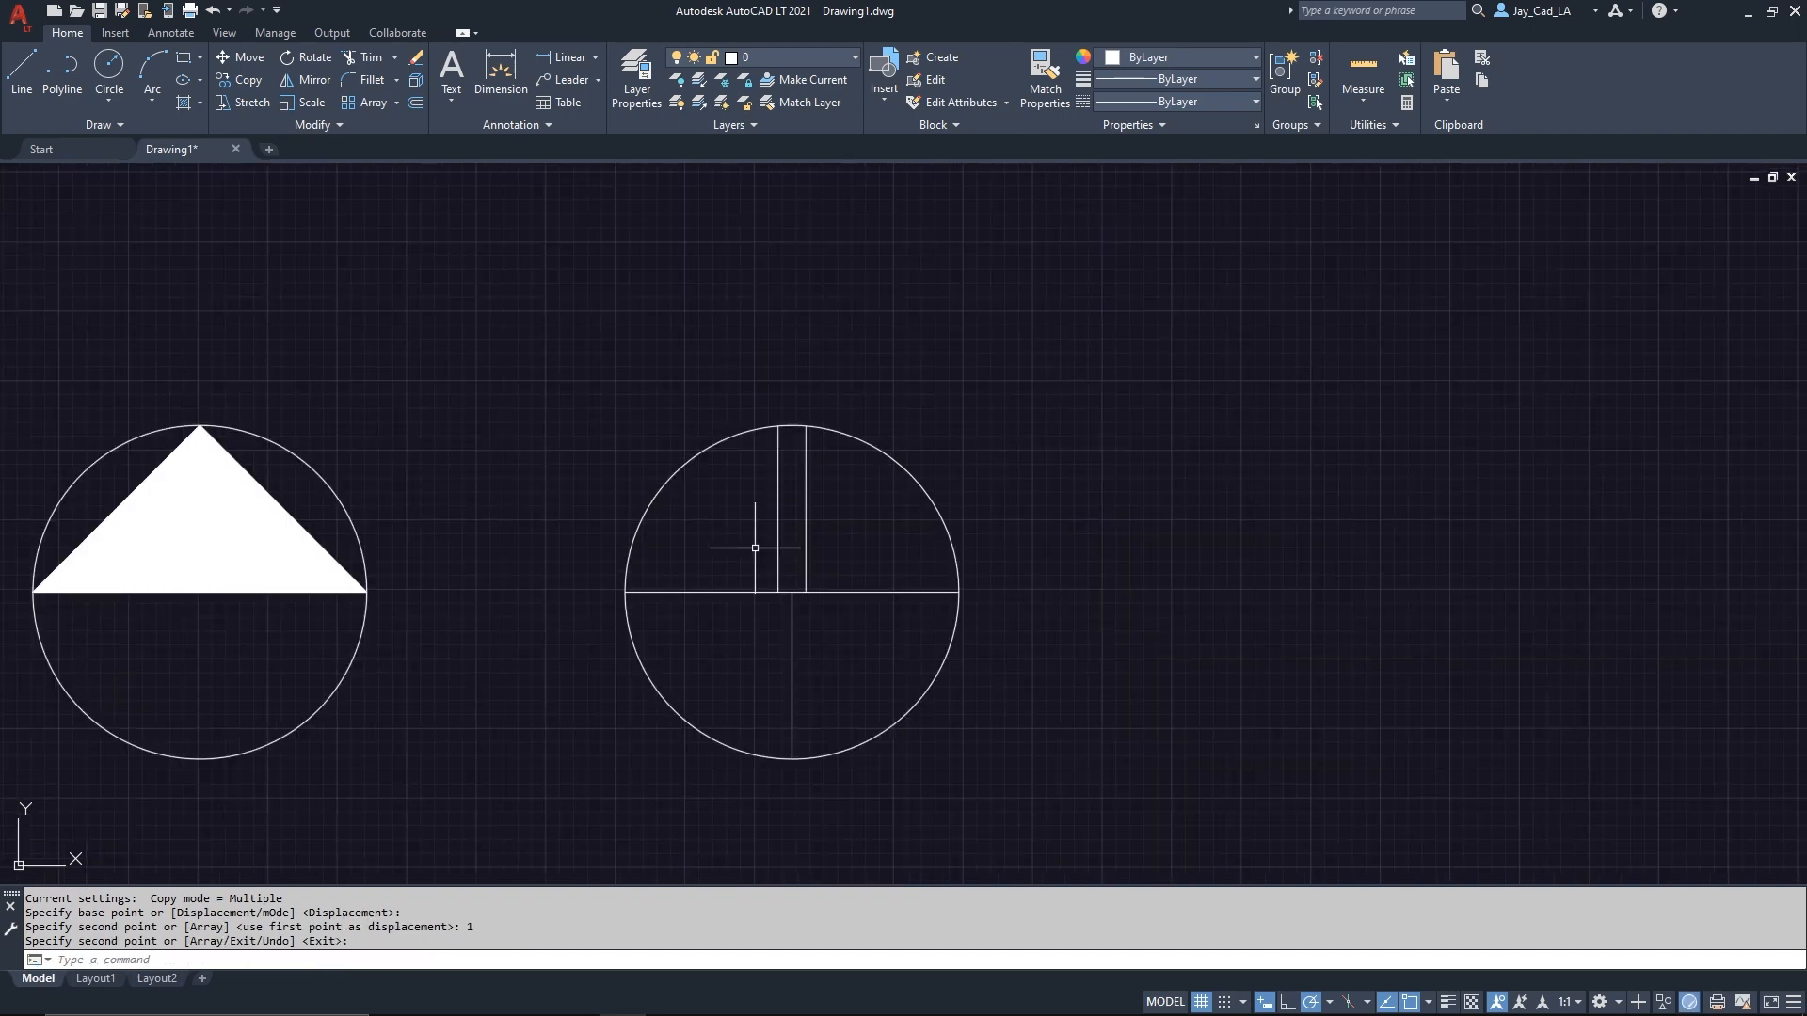
Fill the narrow strip between the two upper vertical polylines with a Solid hatch.
scroll(755, 548, "up", 2)
type("h")
key("Return")
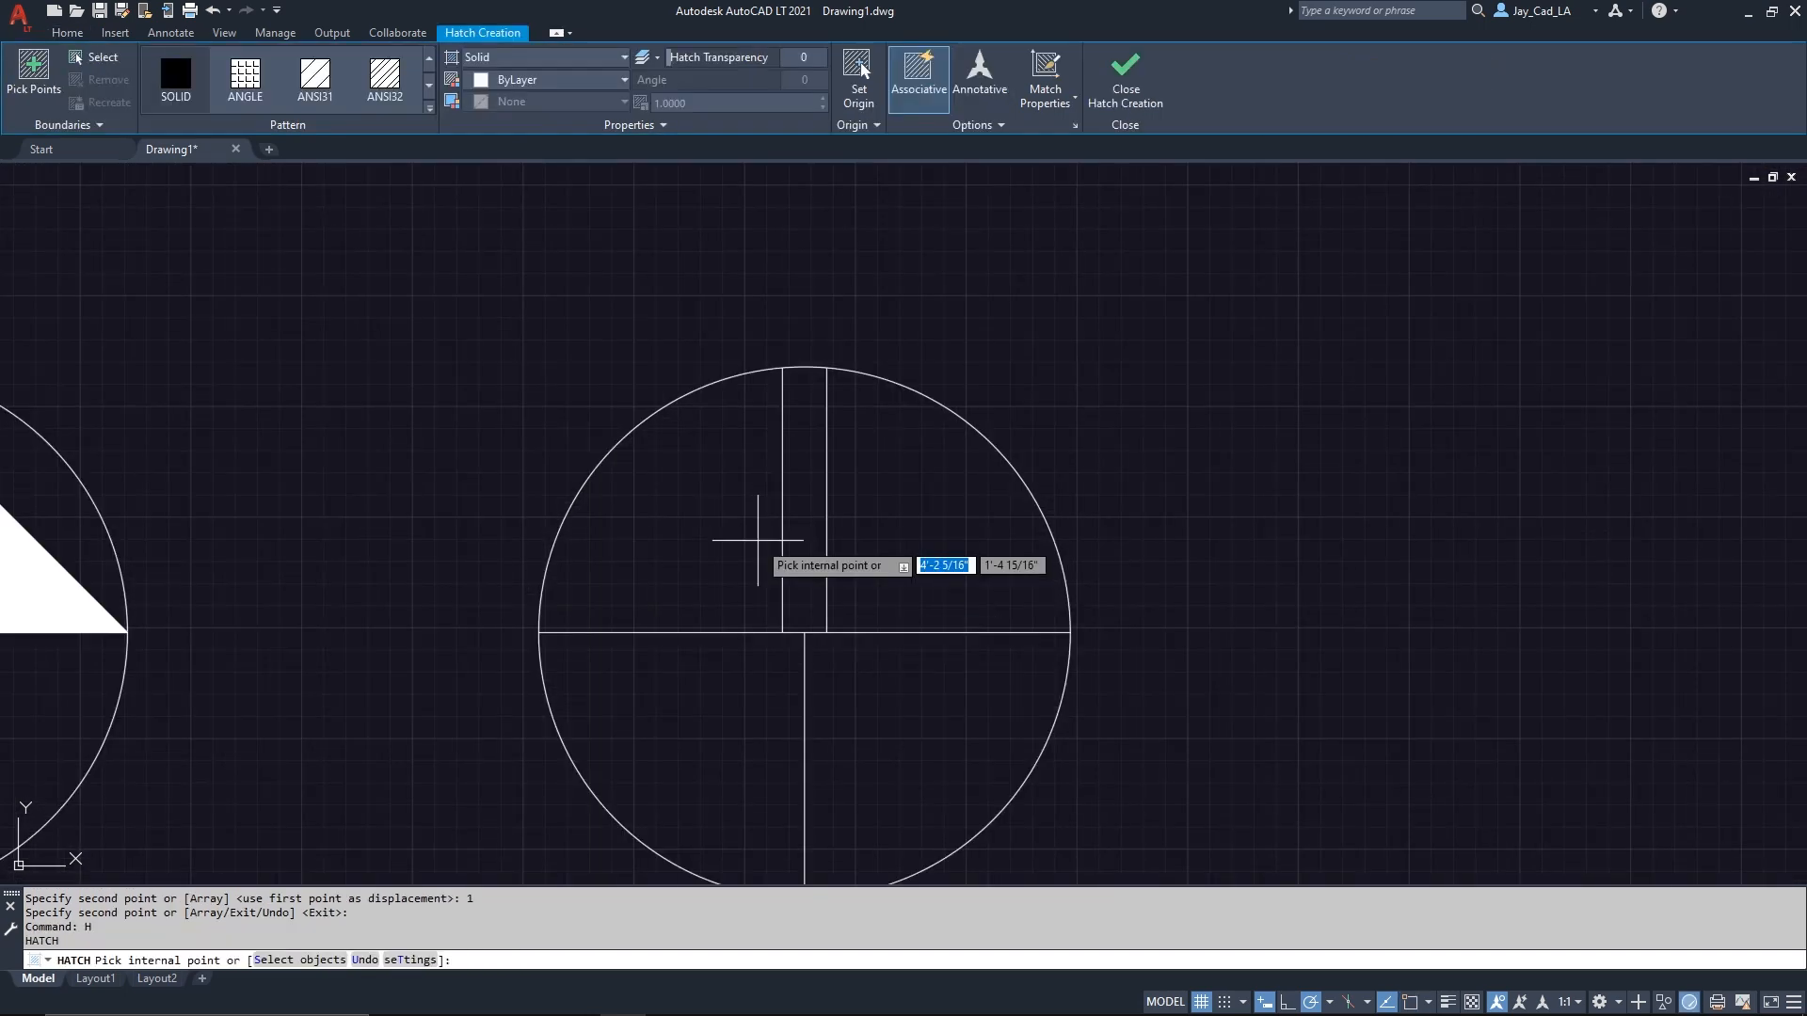
left_click(804, 497)
key("Return")
scroll(746, 496, "down", 2)
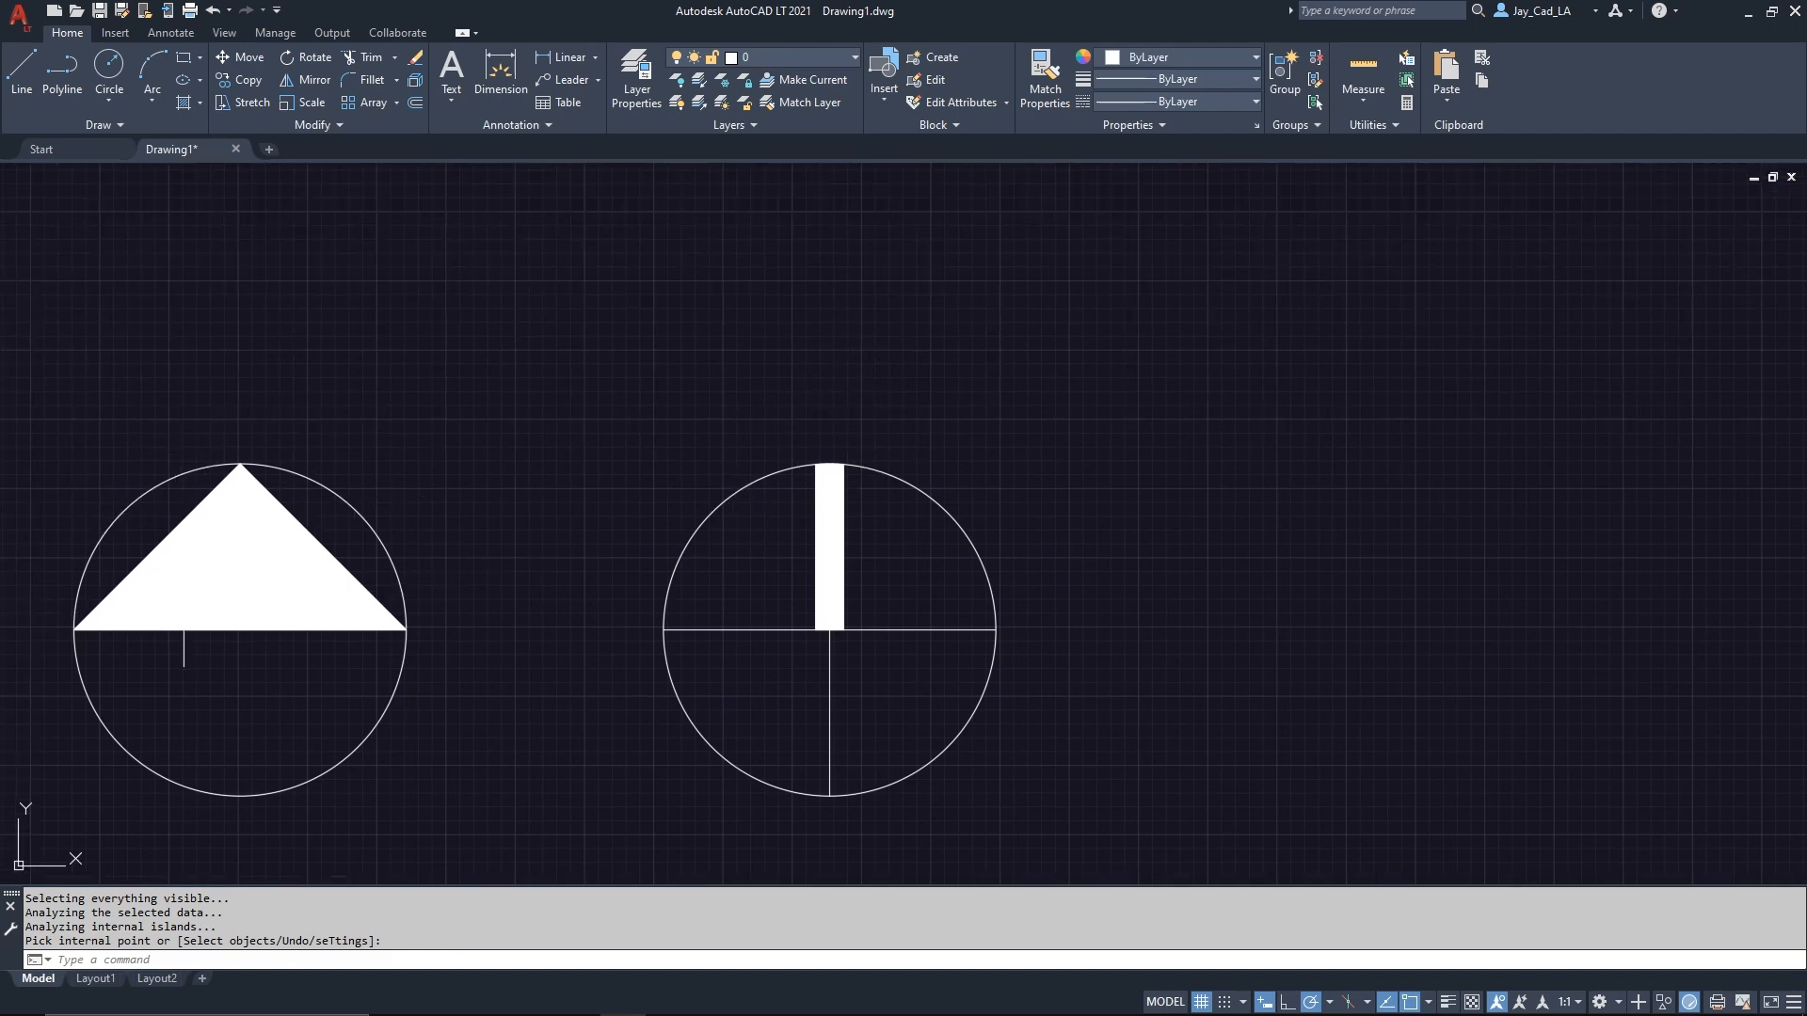
Add multiline text reading "N" just above the filled triangle's circle.
middle_click_drag(183, 624, 321, 635)
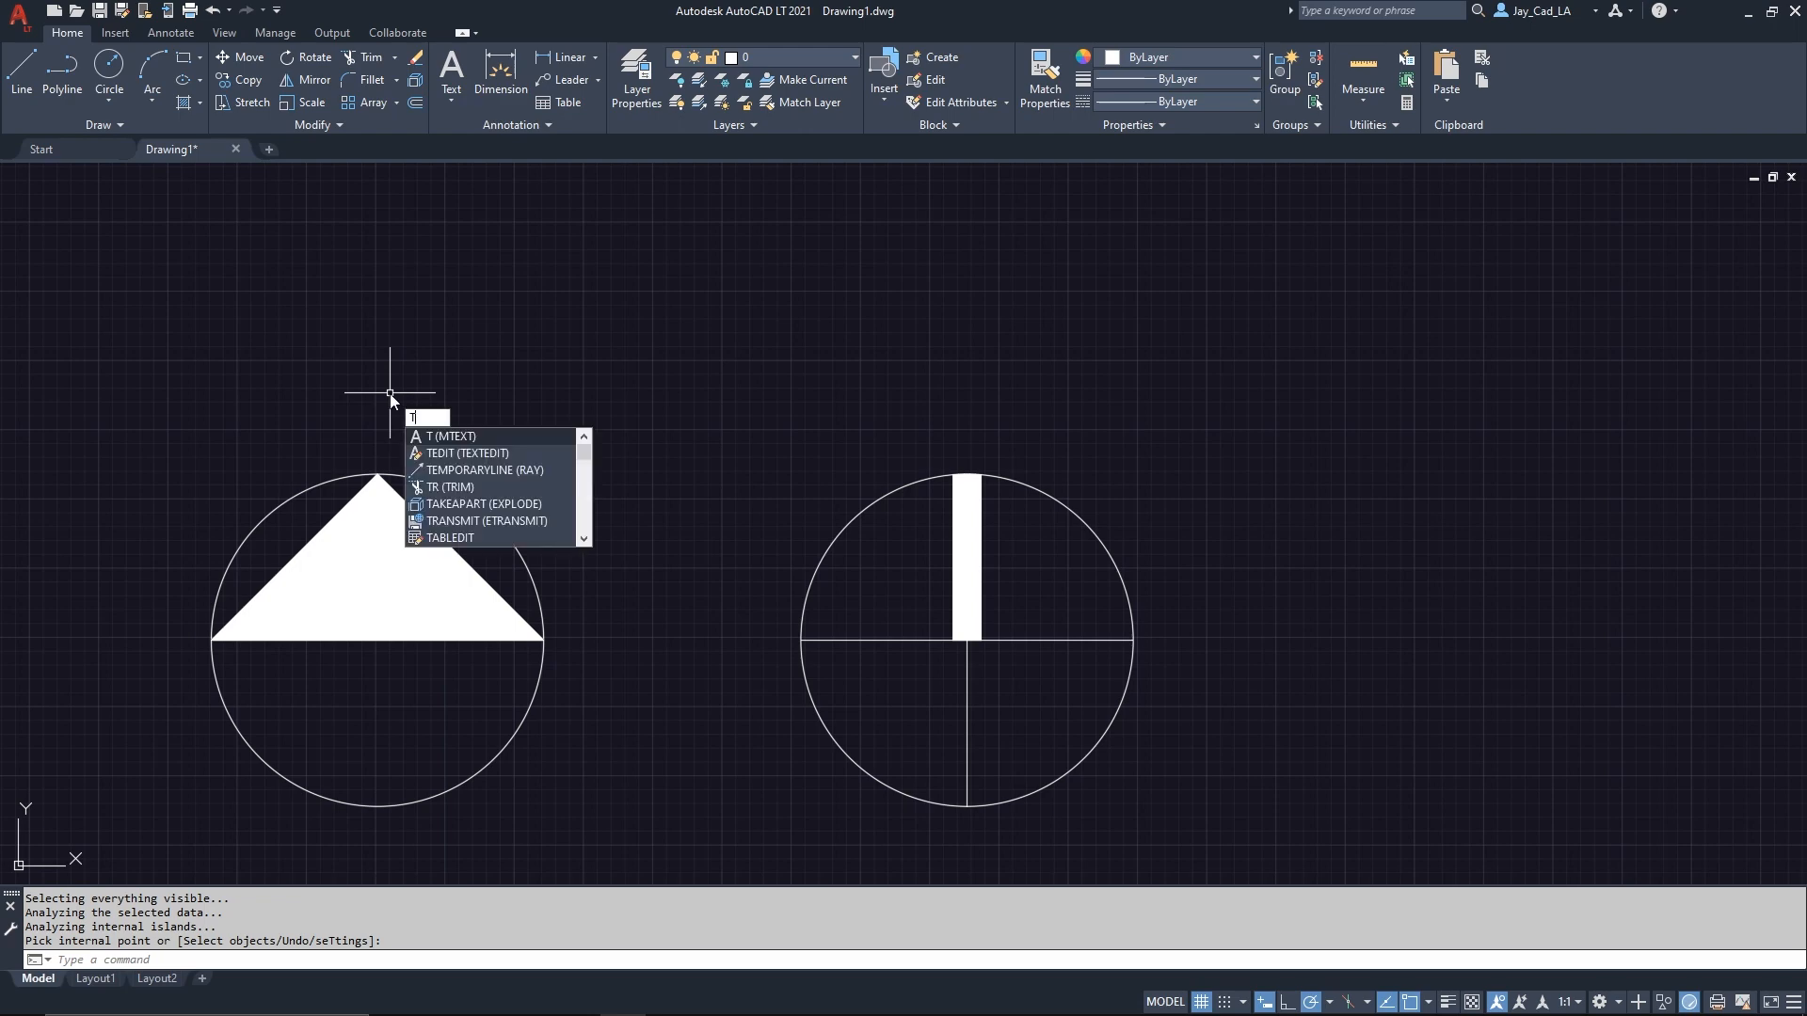
left_click(468, 436)
middle_click_drag(442, 425, 545, 449)
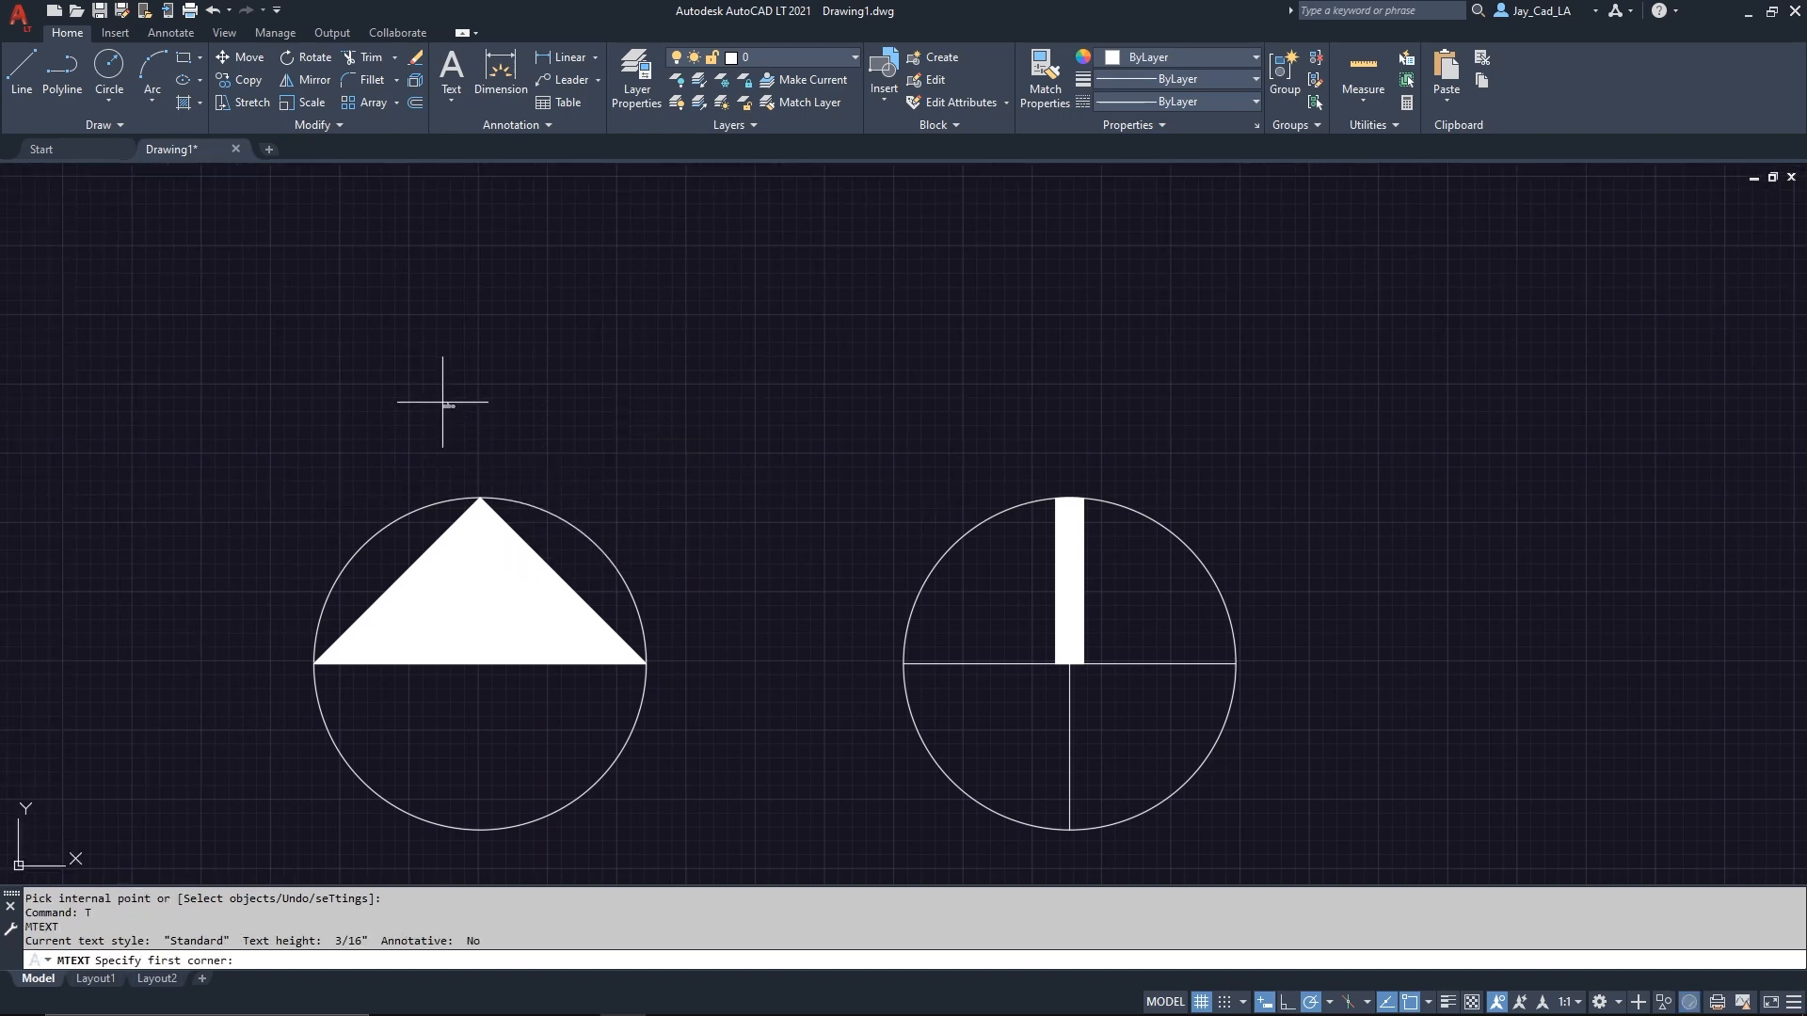
left_click(442, 402)
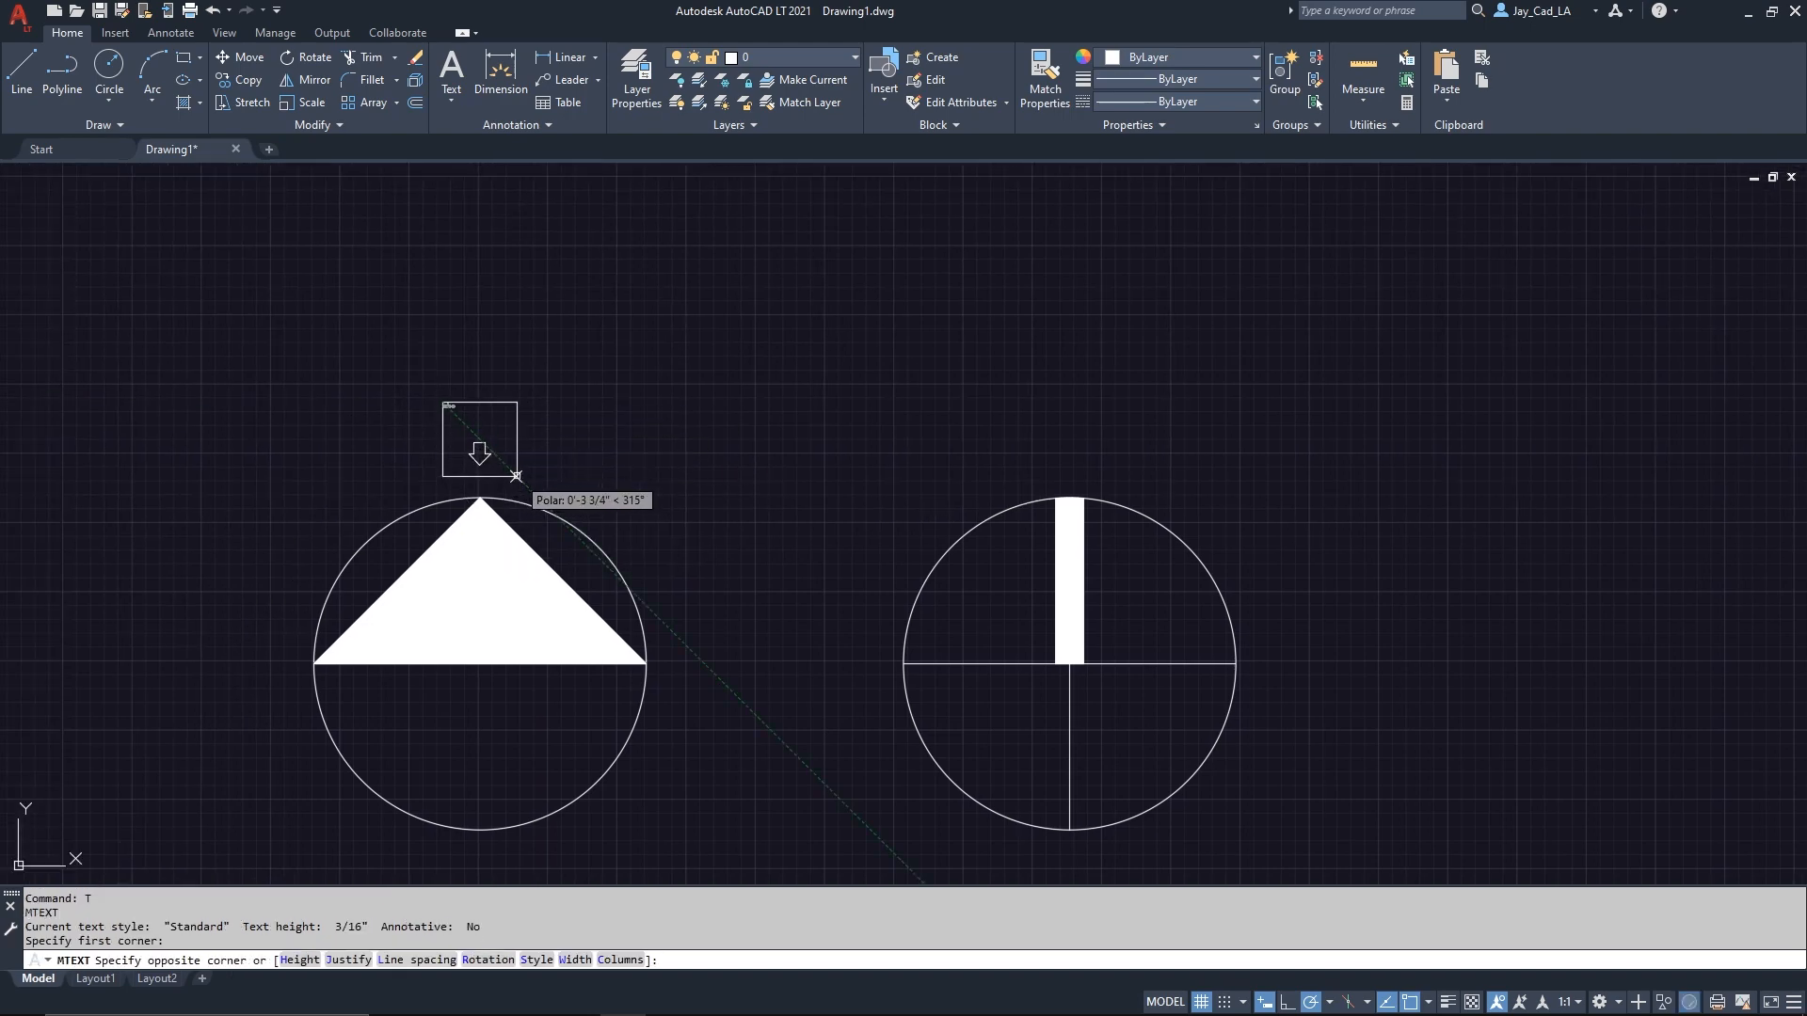
left_click(518, 477)
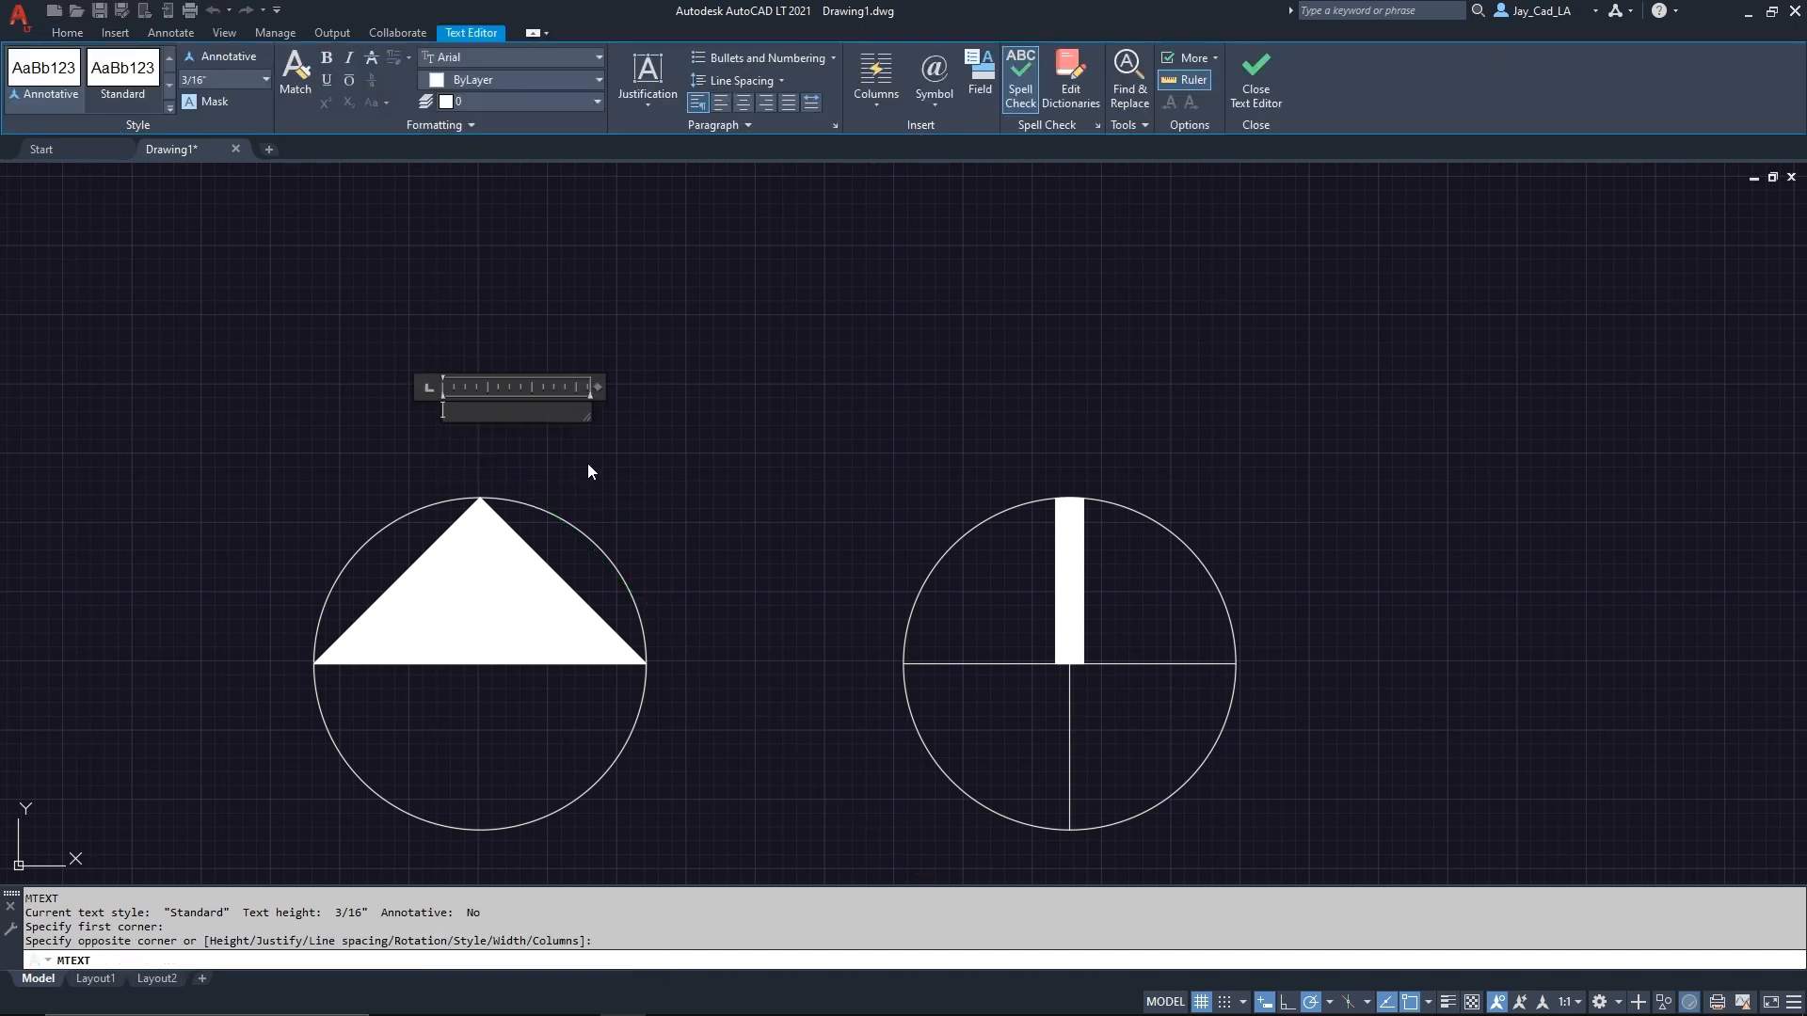
type("n")
key("BackSpace")
type("N")
Center the N in its text box, set its justification to Middle Center and finish the text.
left_click_drag(481, 409, 391, 413)
left_click(660, 99)
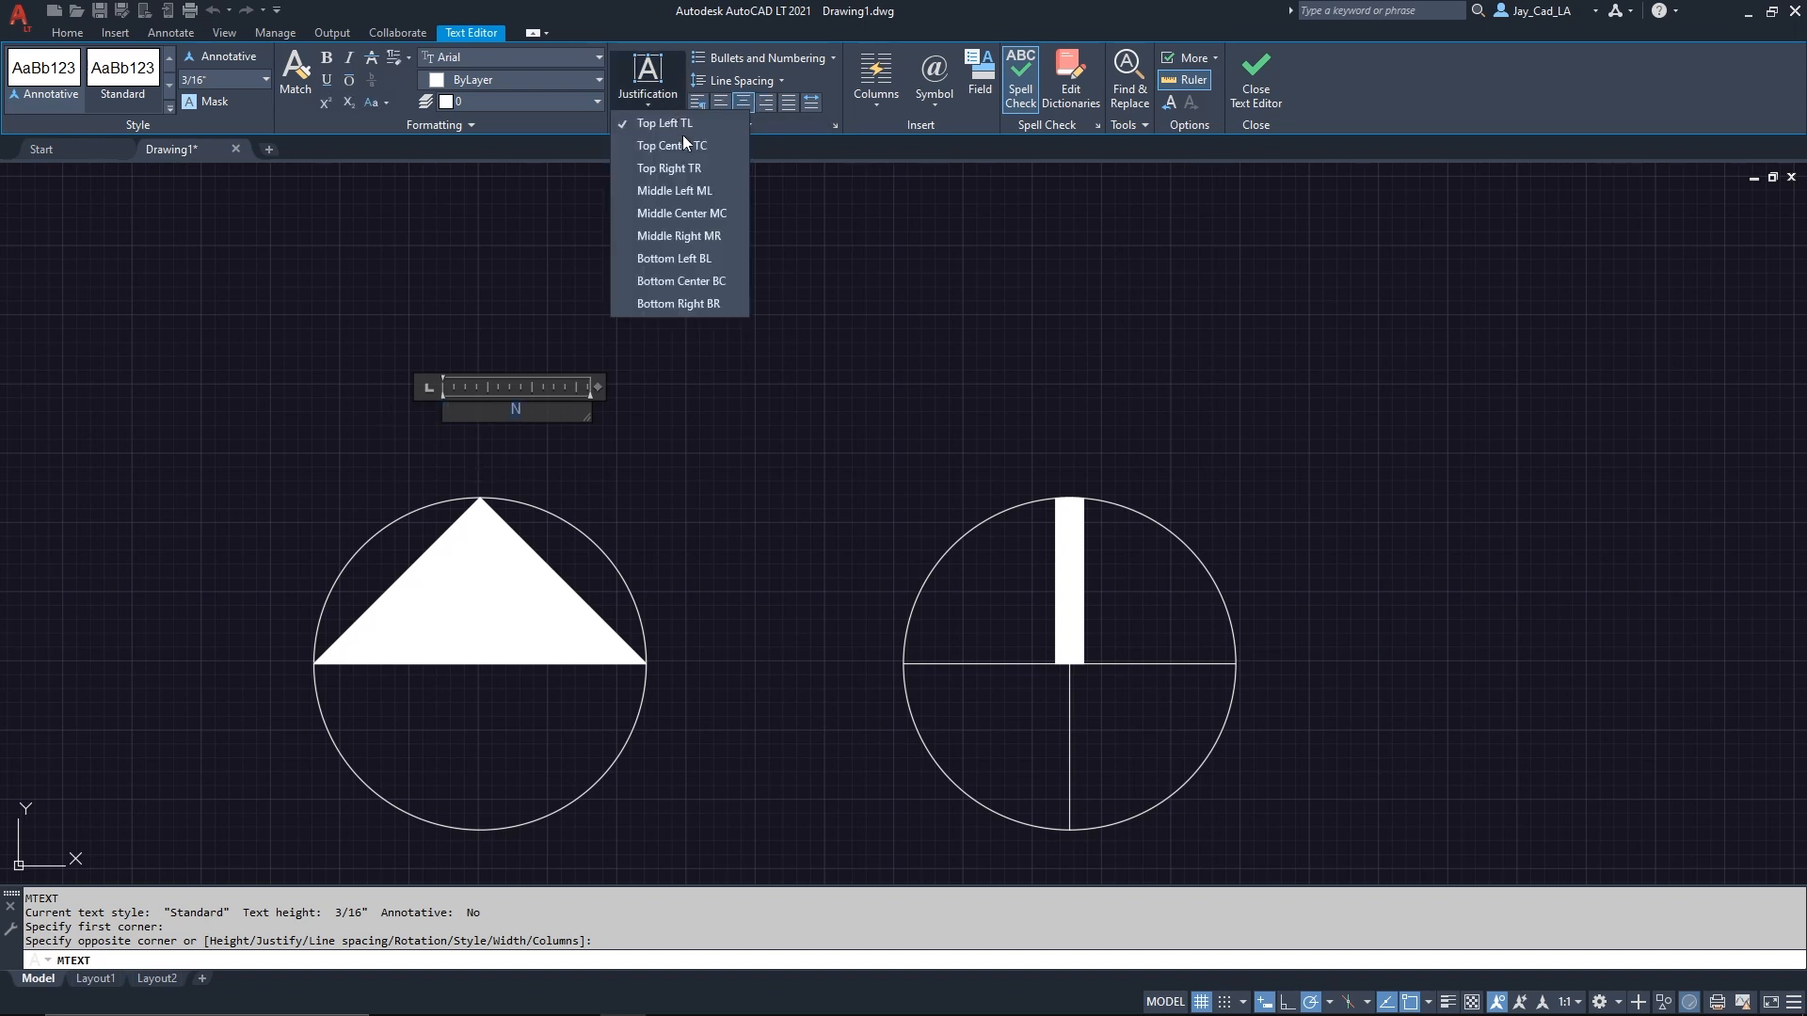
left_click(712, 214)
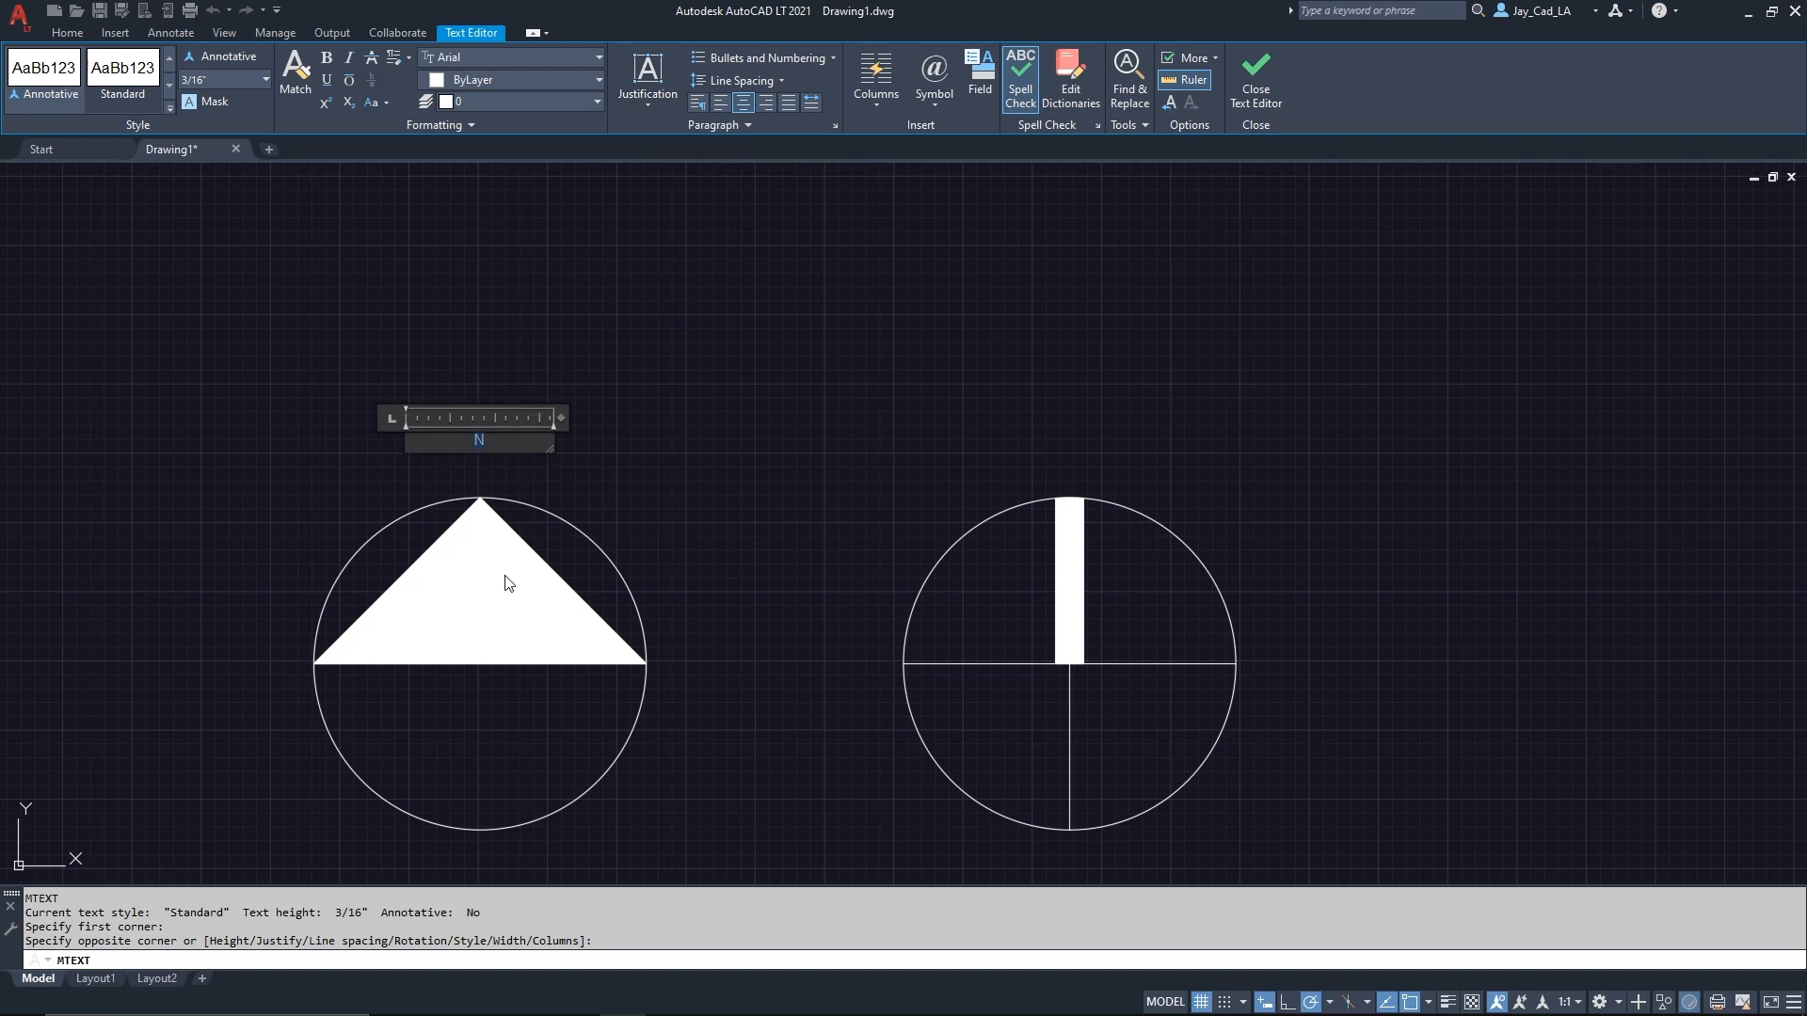
left_click(1258, 93)
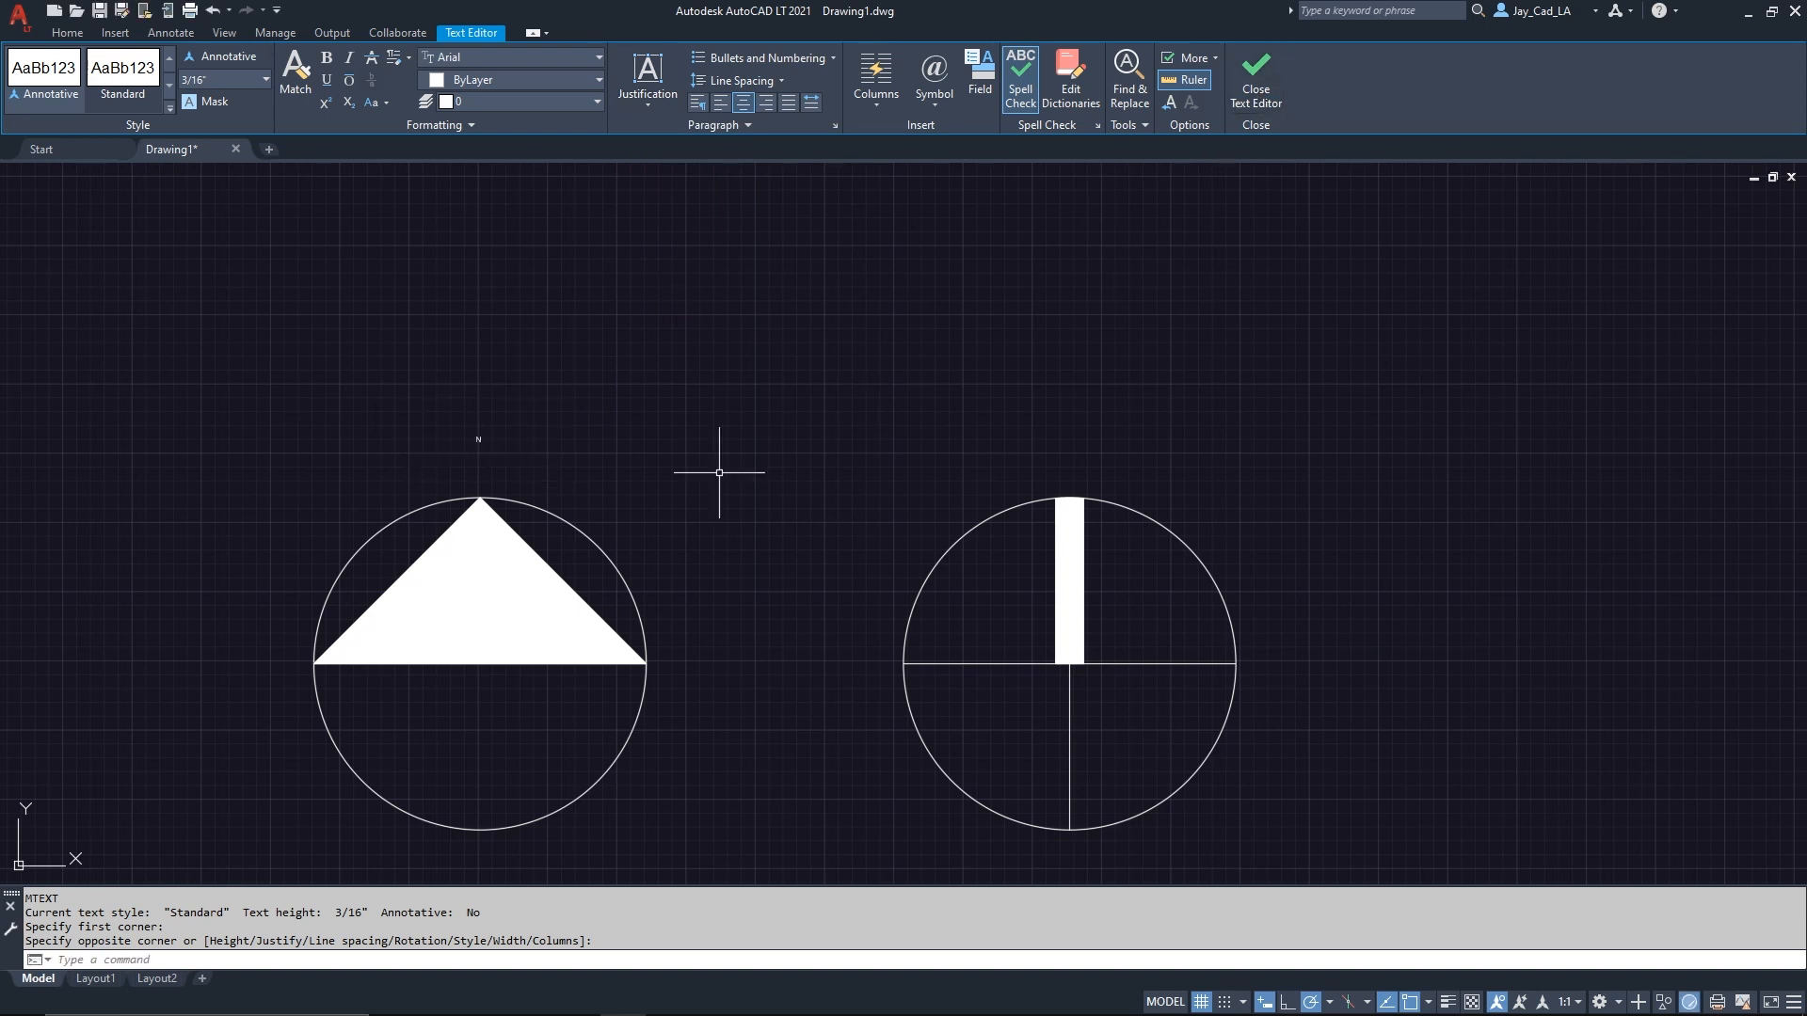
Enlarge the text height of the N above the triangle symbol.
scroll(435, 503, "up", 2)
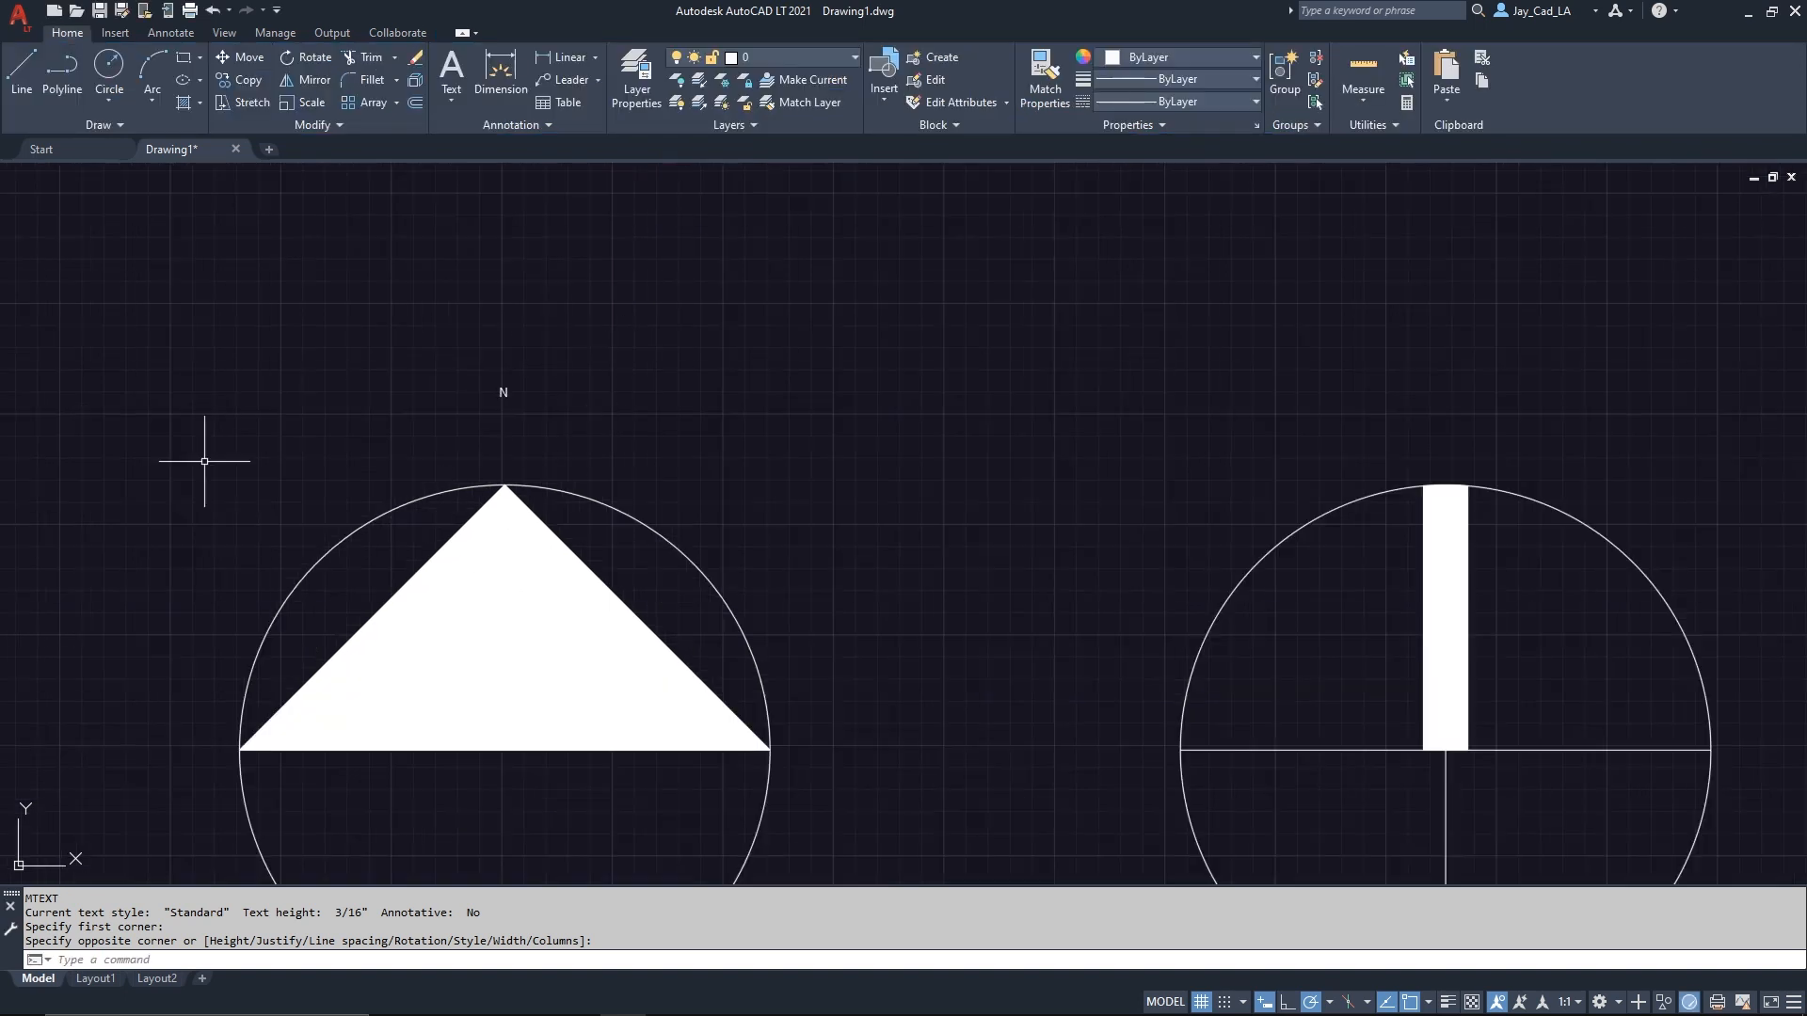
left_click(542, 345)
left_click(444, 427)
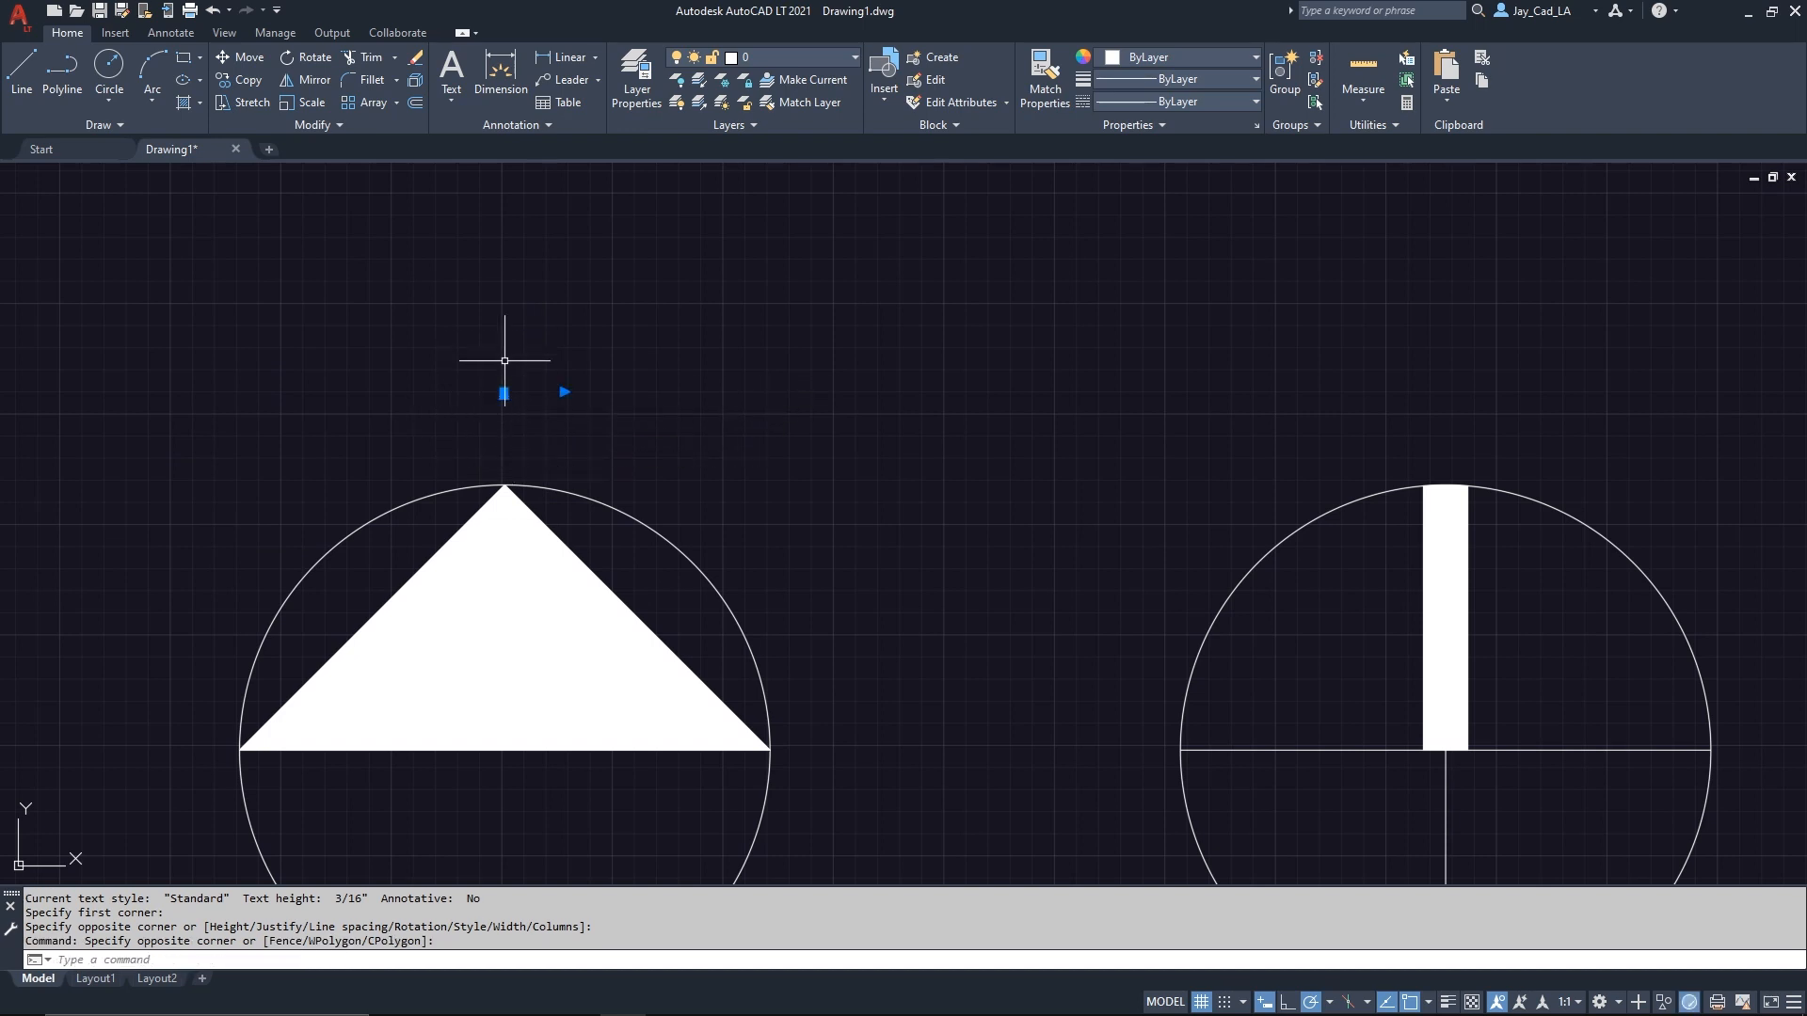
scroll(498, 384, "up", 5)
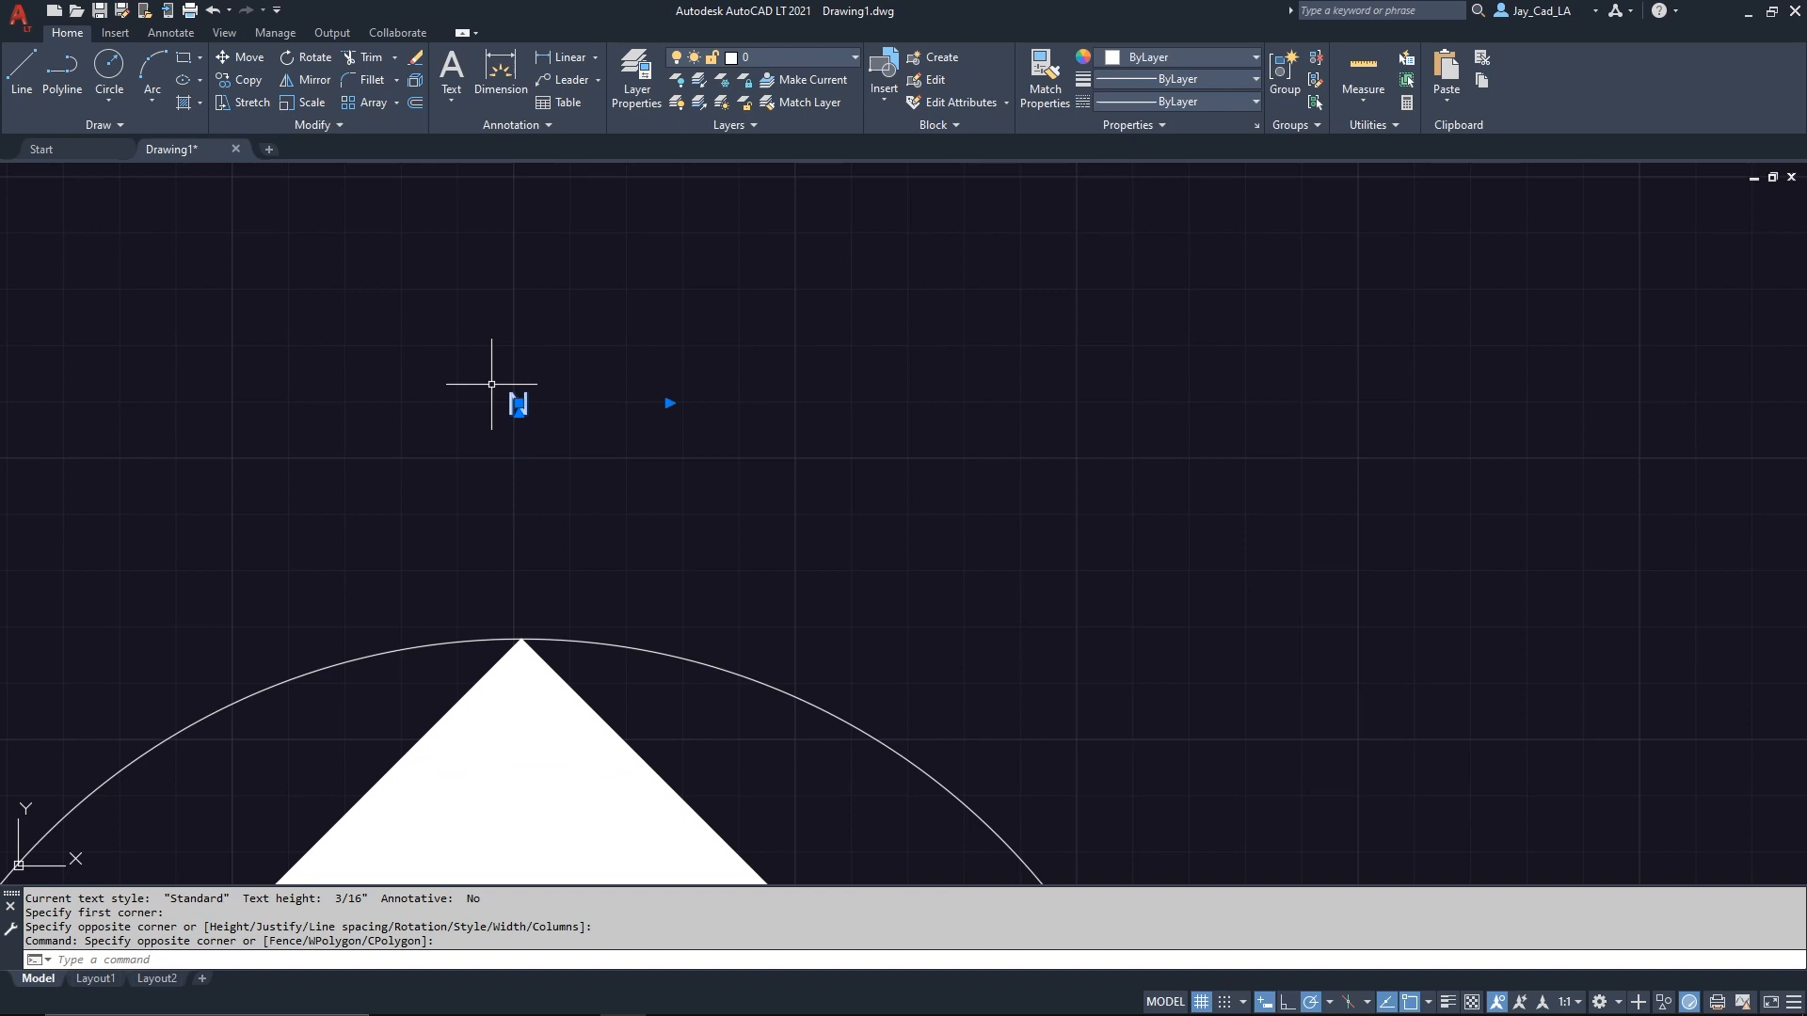
right_click(569, 356)
left_click(630, 416)
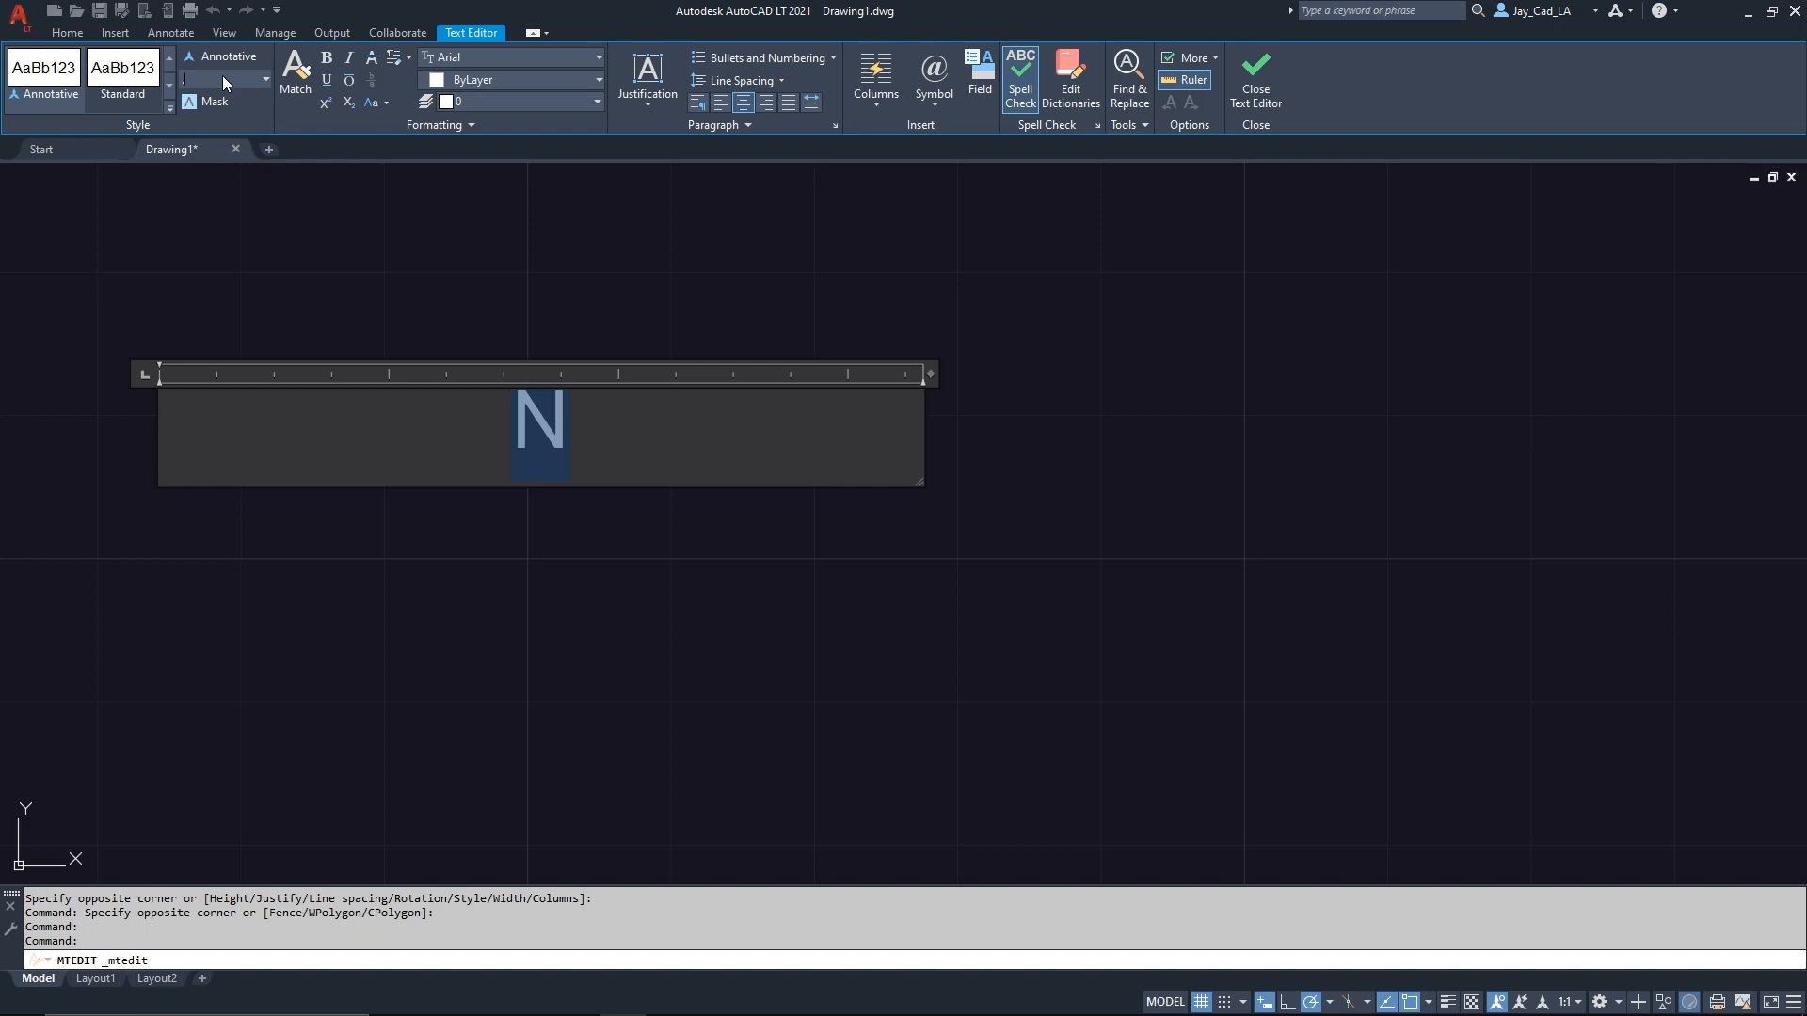
key("Return")
left_click(615, 259)
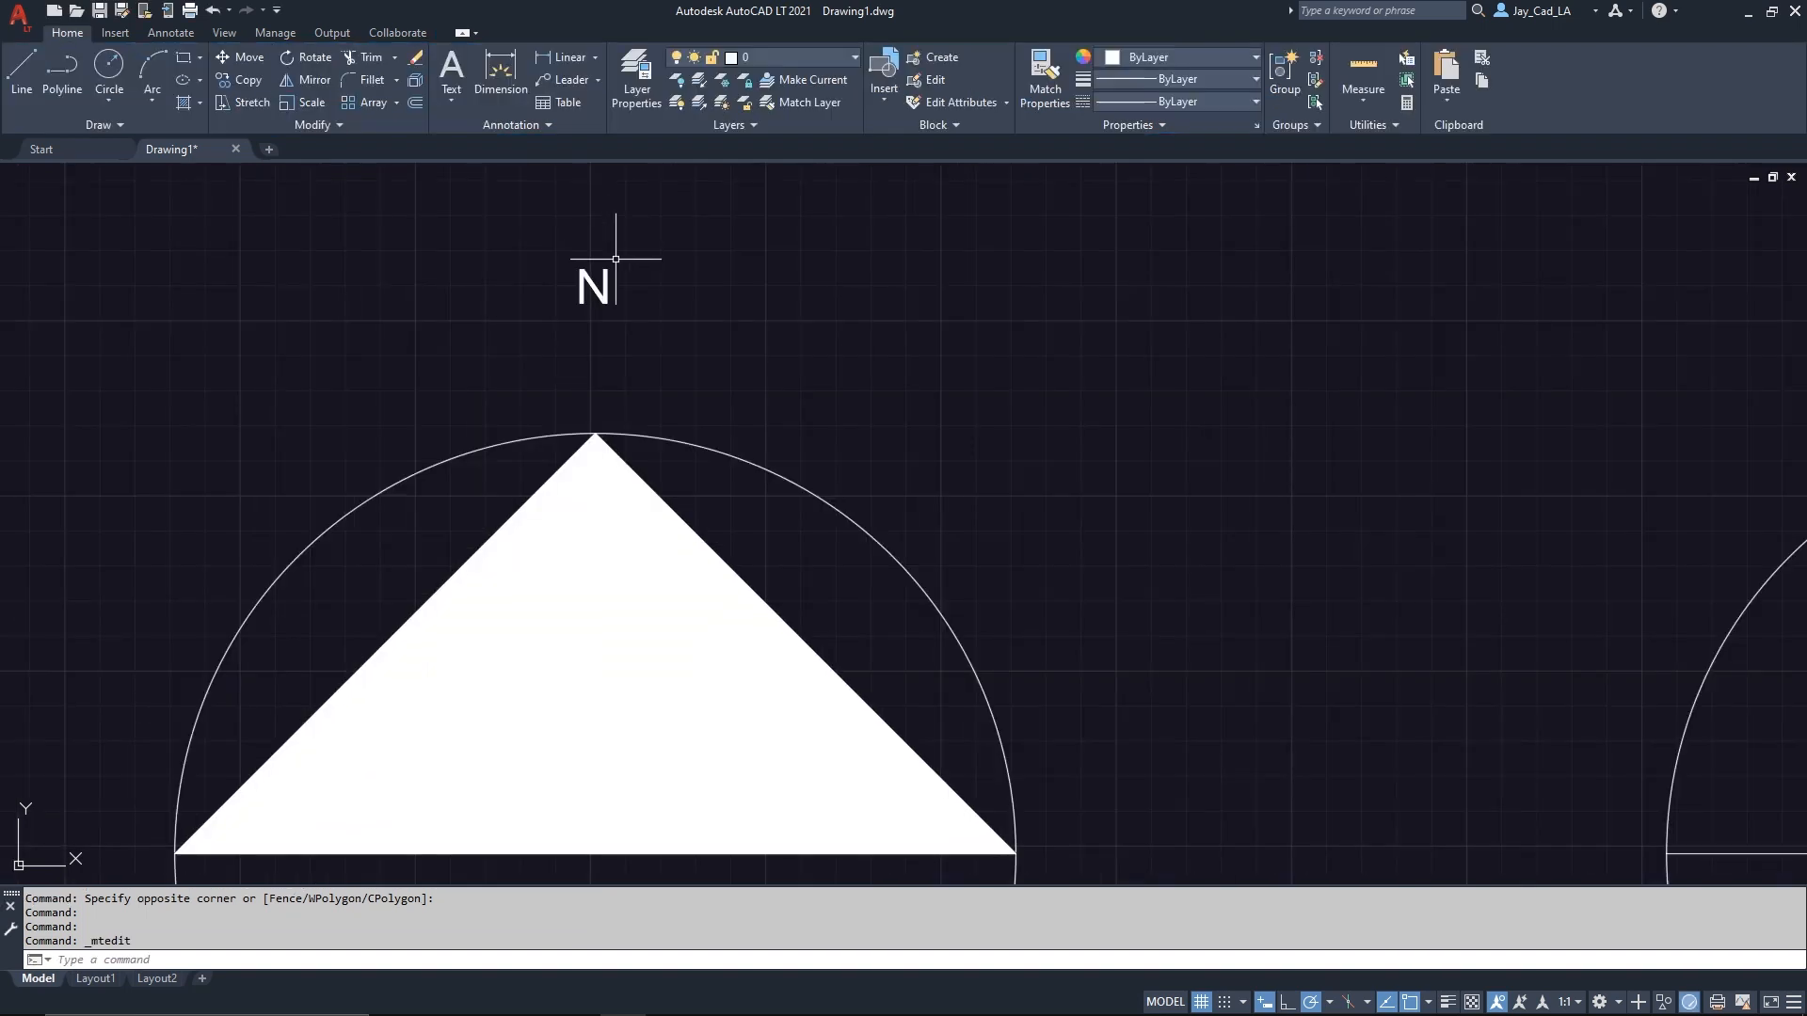
Set the text height of the N above the triangle symbol to 1.5.
left_click(646, 284)
left_click(543, 318)
scroll(594, 272, "up", 4)
right_click(613, 272)
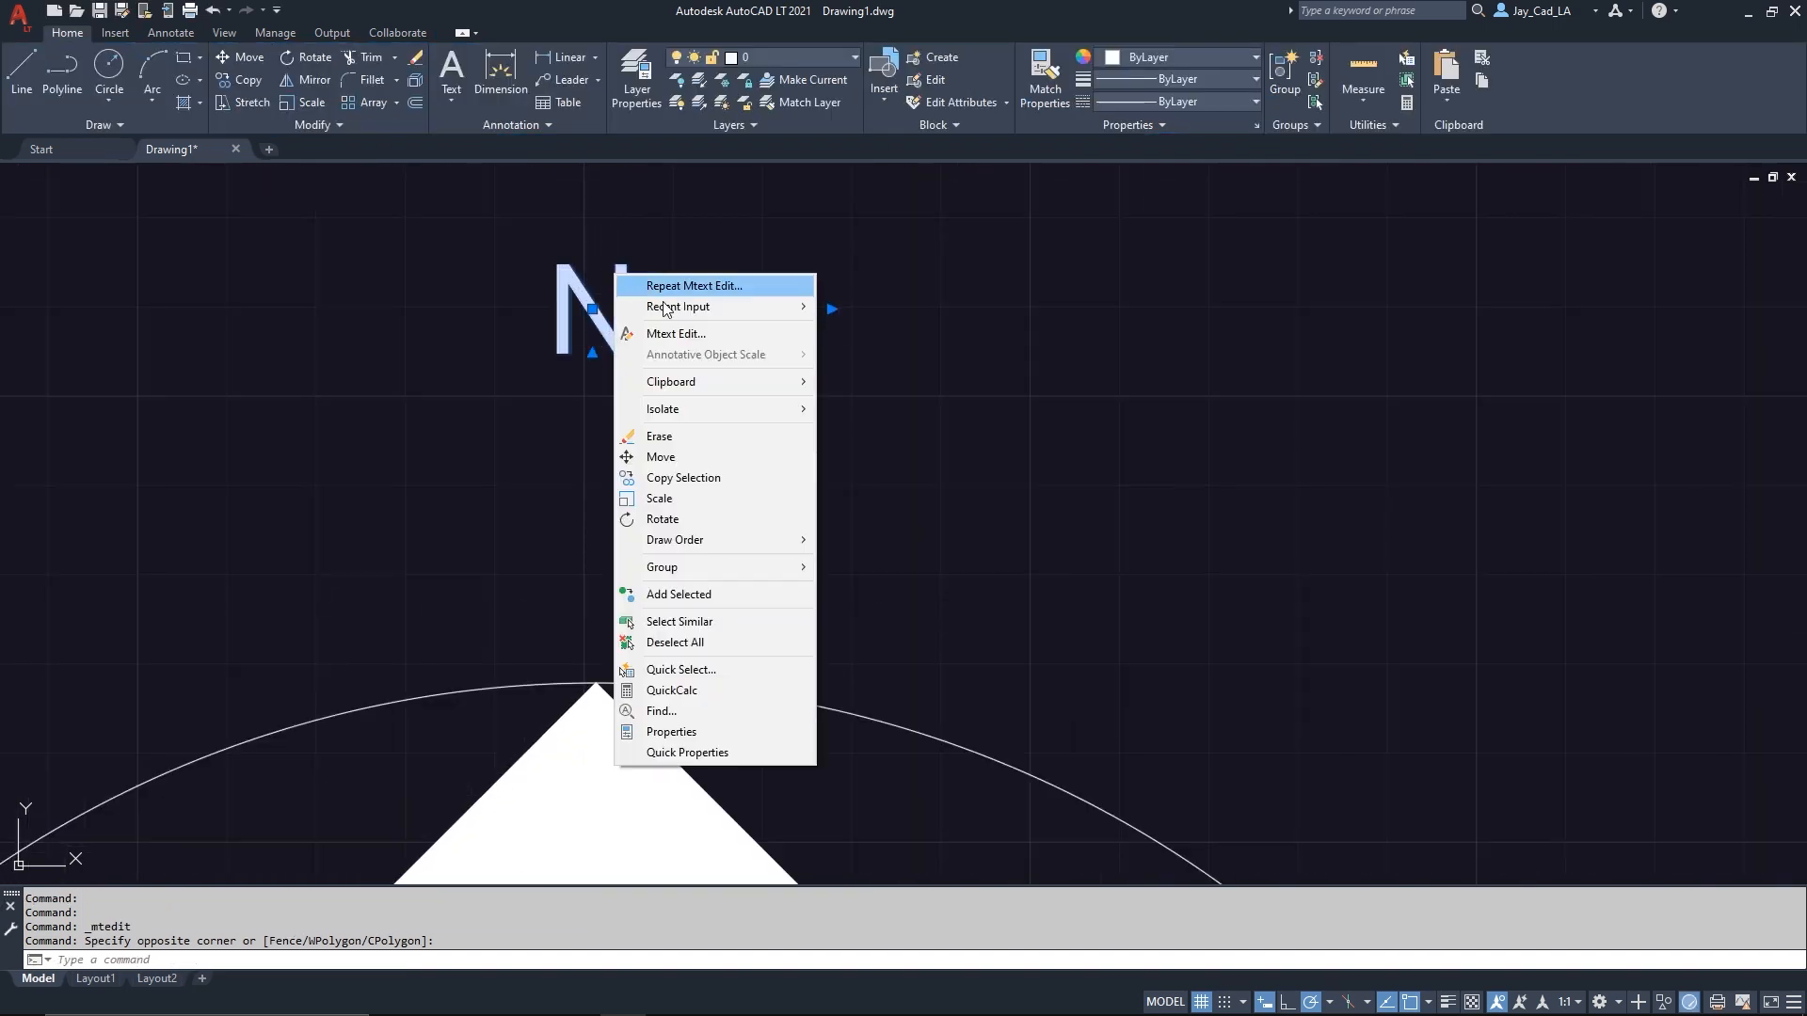
left_click(649, 330)
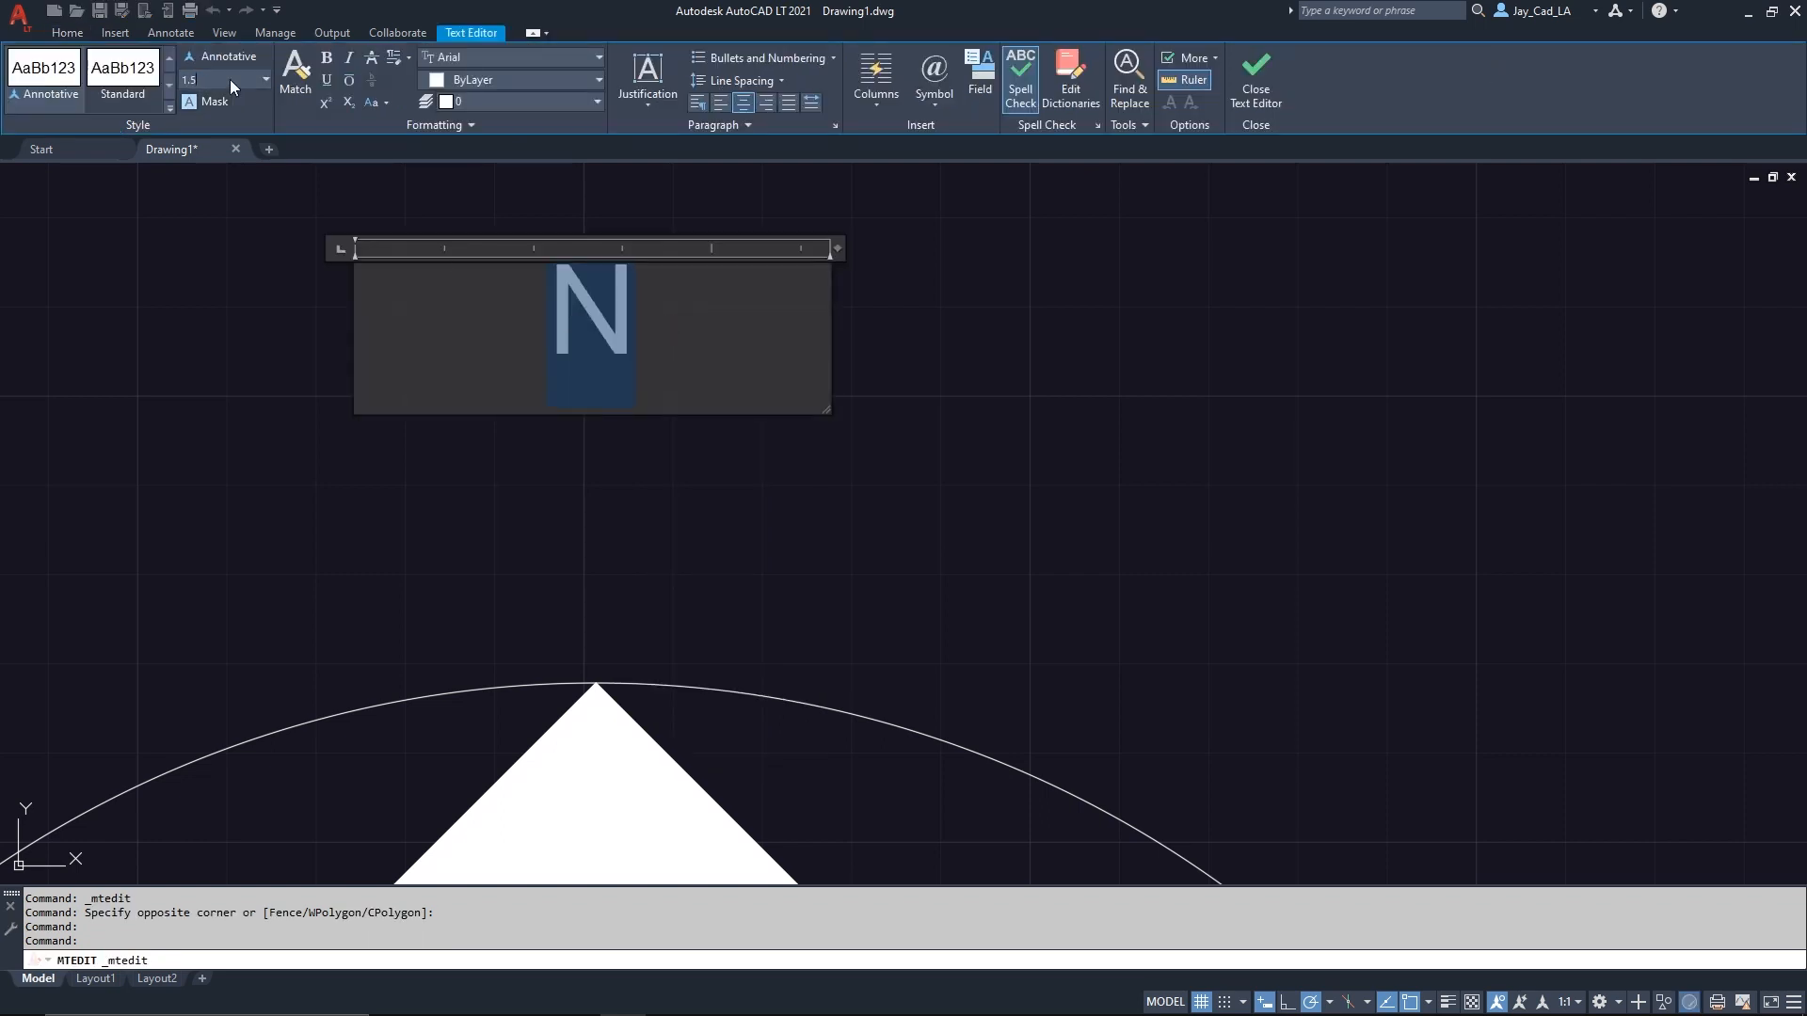
key("Return")
scroll(269, 290, "down", 5)
left_click(189, 326)
scroll(335, 371, "down", 3)
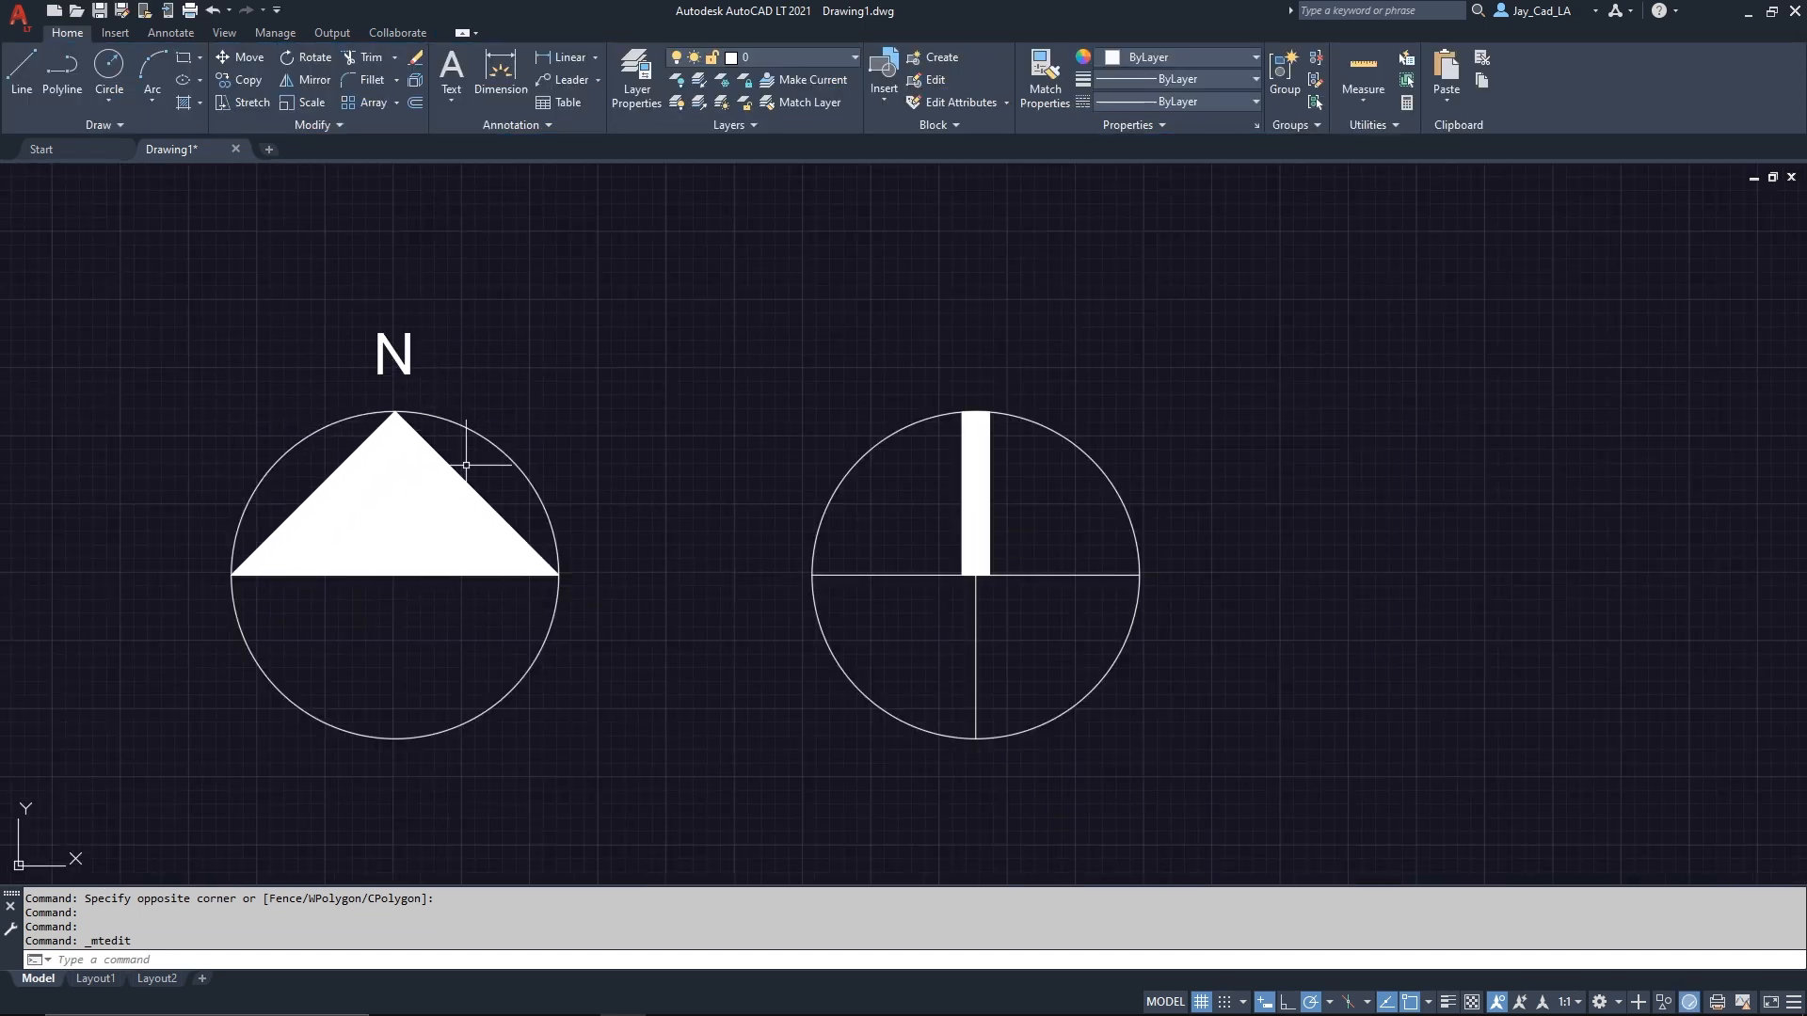
Copy the N from the first circle's top quadrant to the second circle's top quadrant.
left_click(515, 342)
left_click(392, 378)
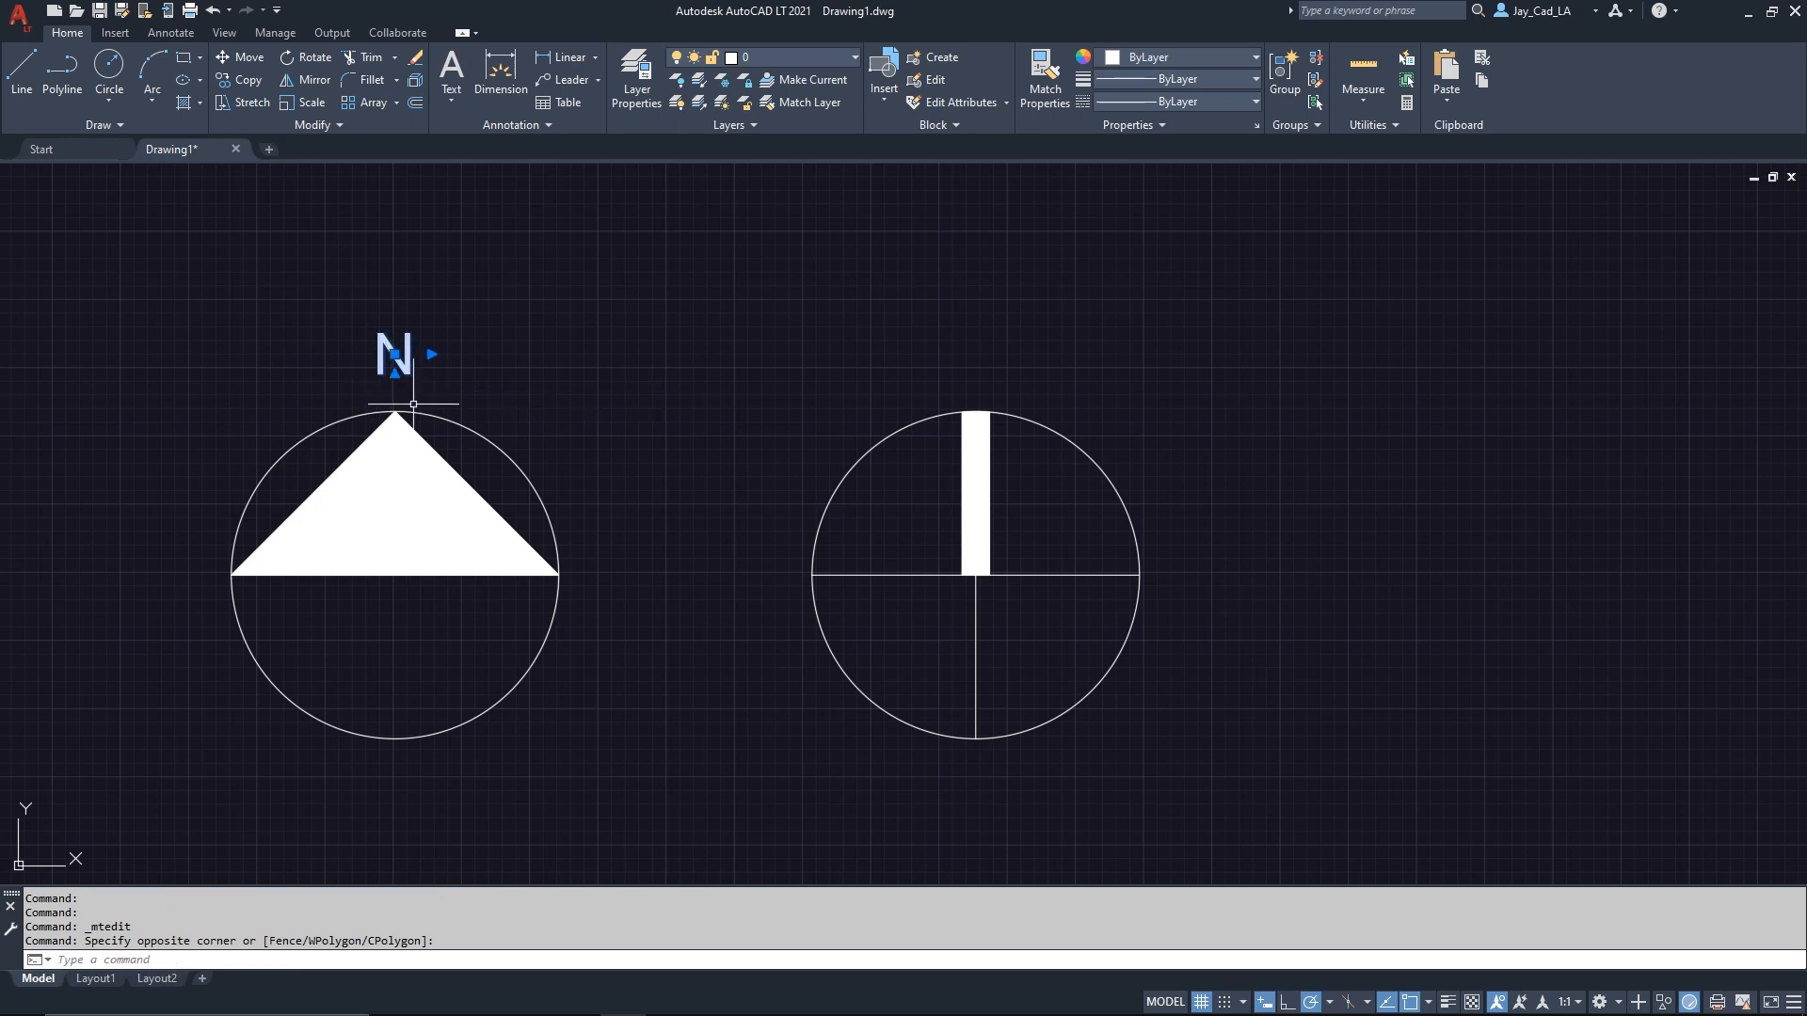
type("CO")
key("Return")
left_click(395, 411)
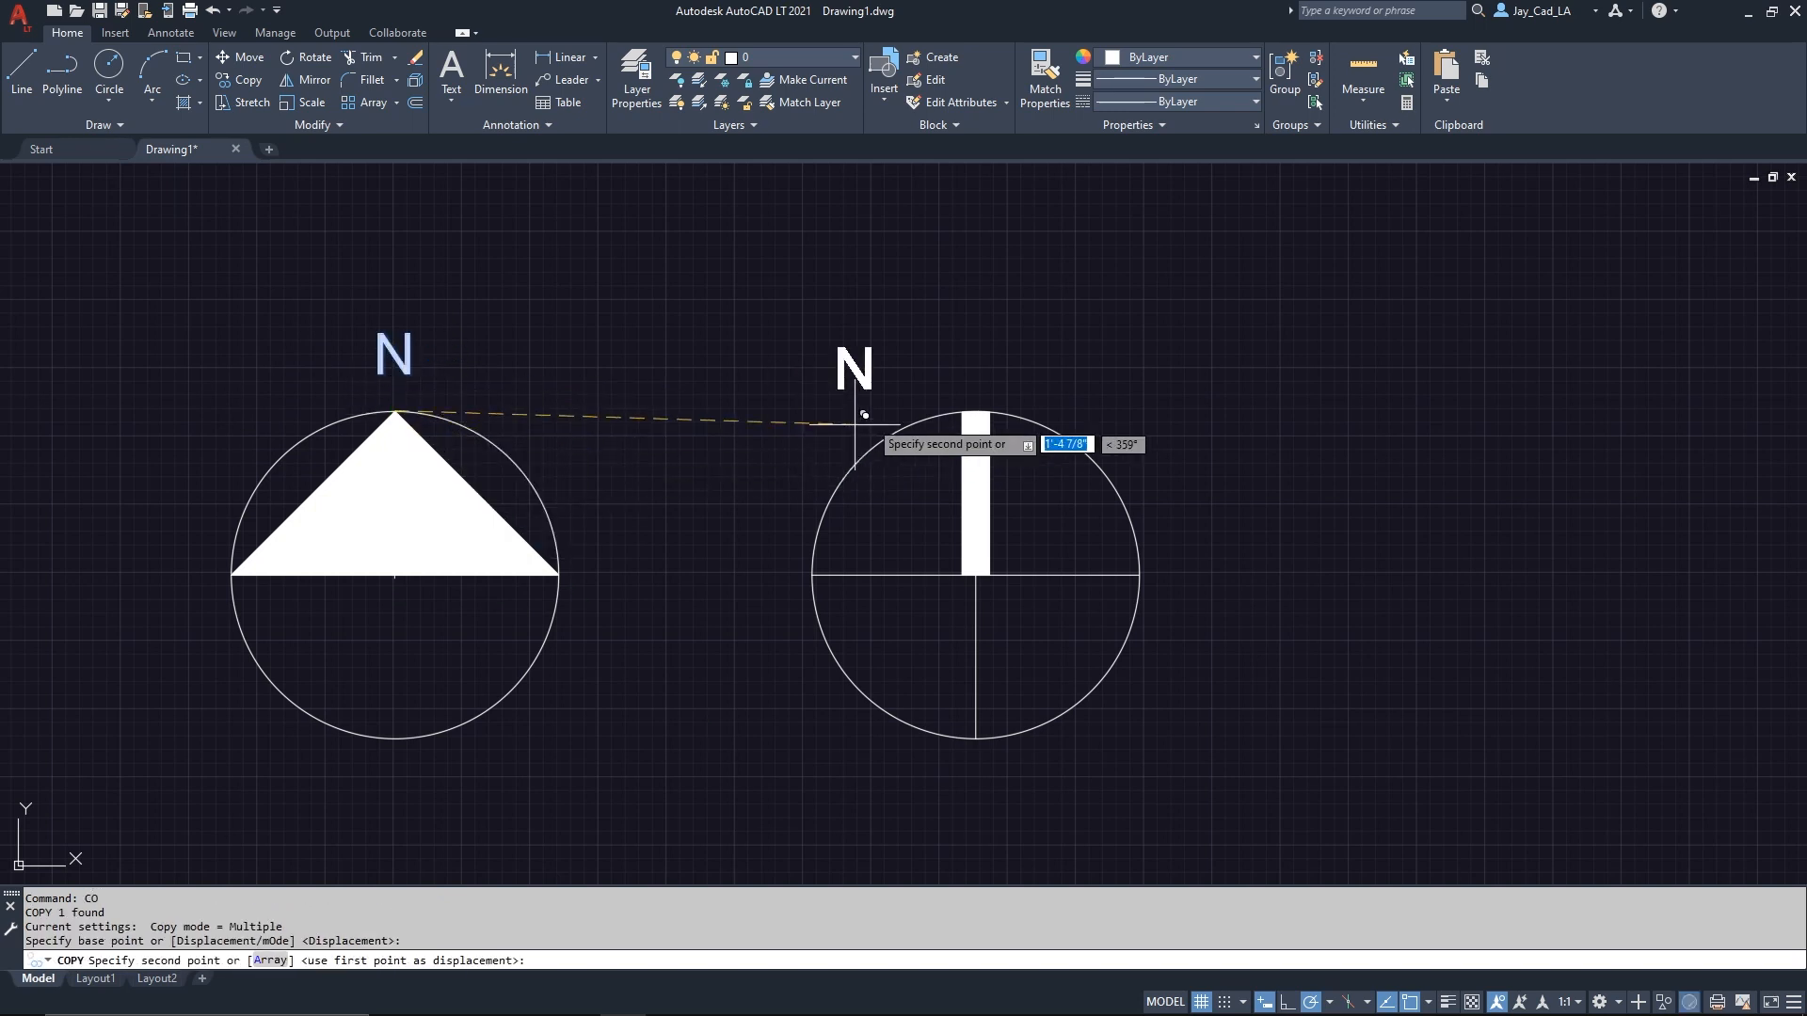
left_click(975, 411)
key("Return")
Copy only the second symbol's circle to the empty area on its right.
scroll(746, 367, "down", 5)
middle_click_drag(746, 367, 509, 437)
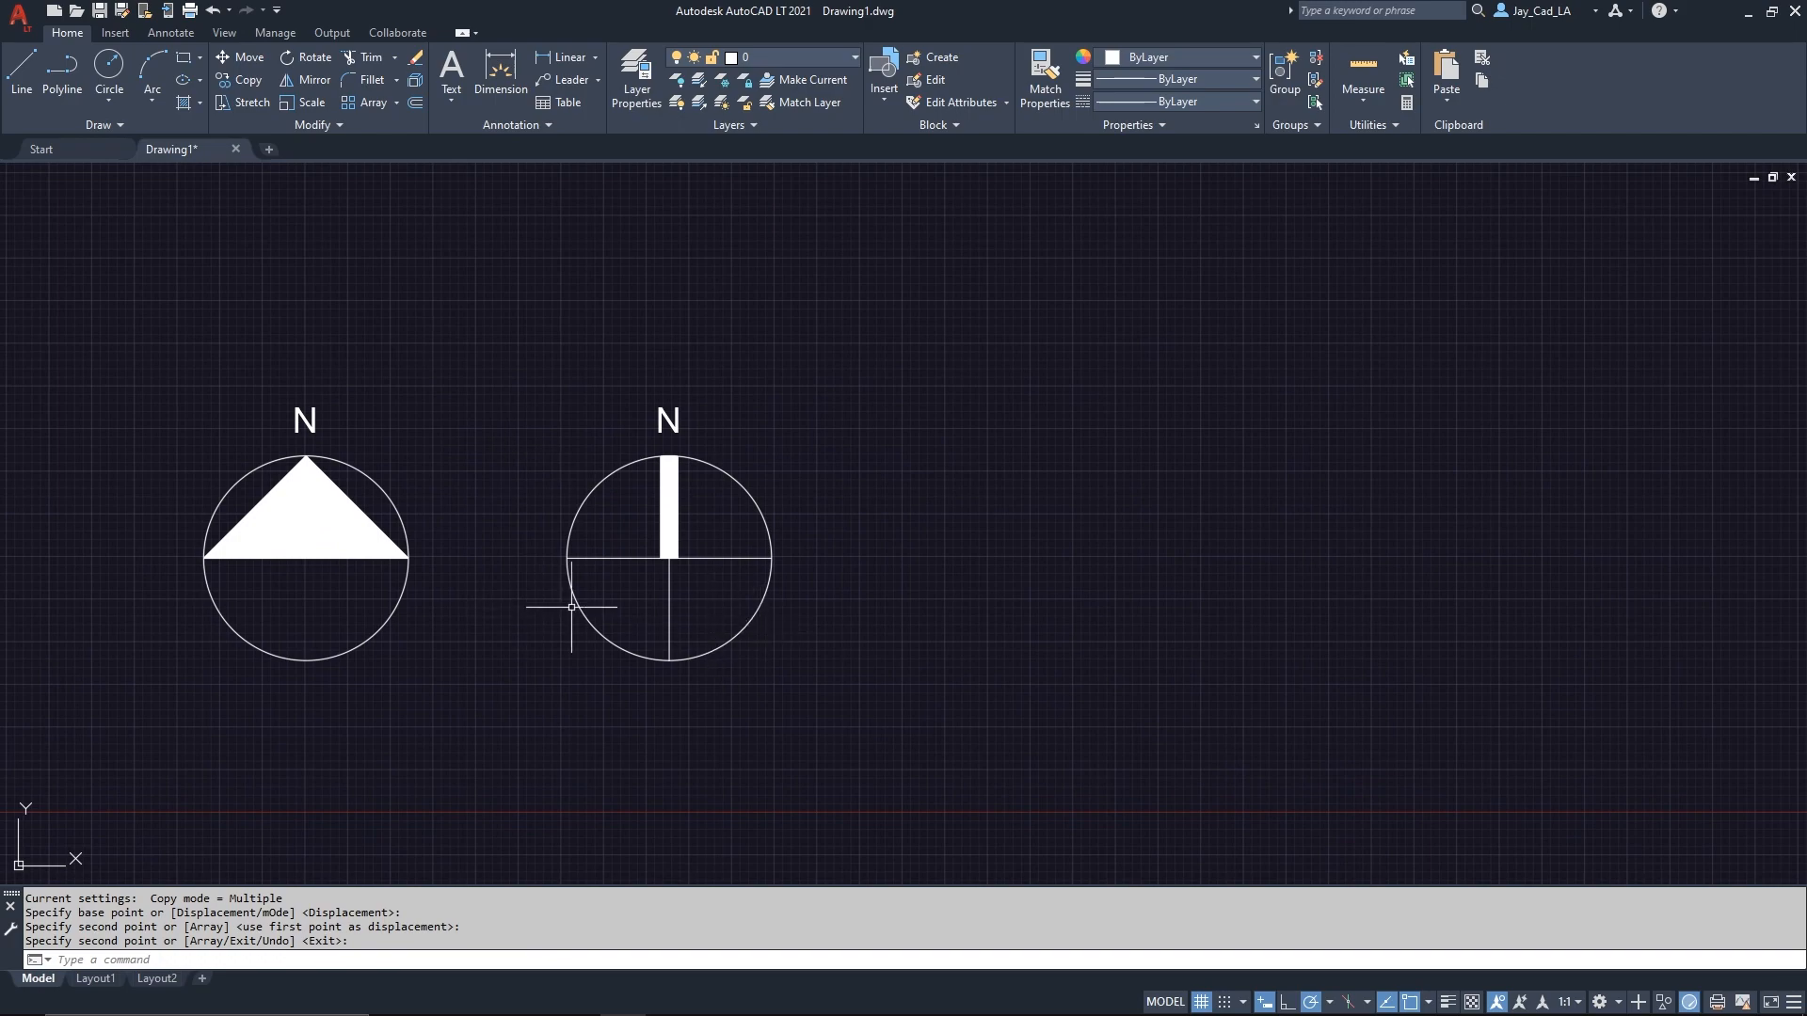
scroll(727, 641, "up", 3)
middle_click_drag(850, 625, 635, 583)
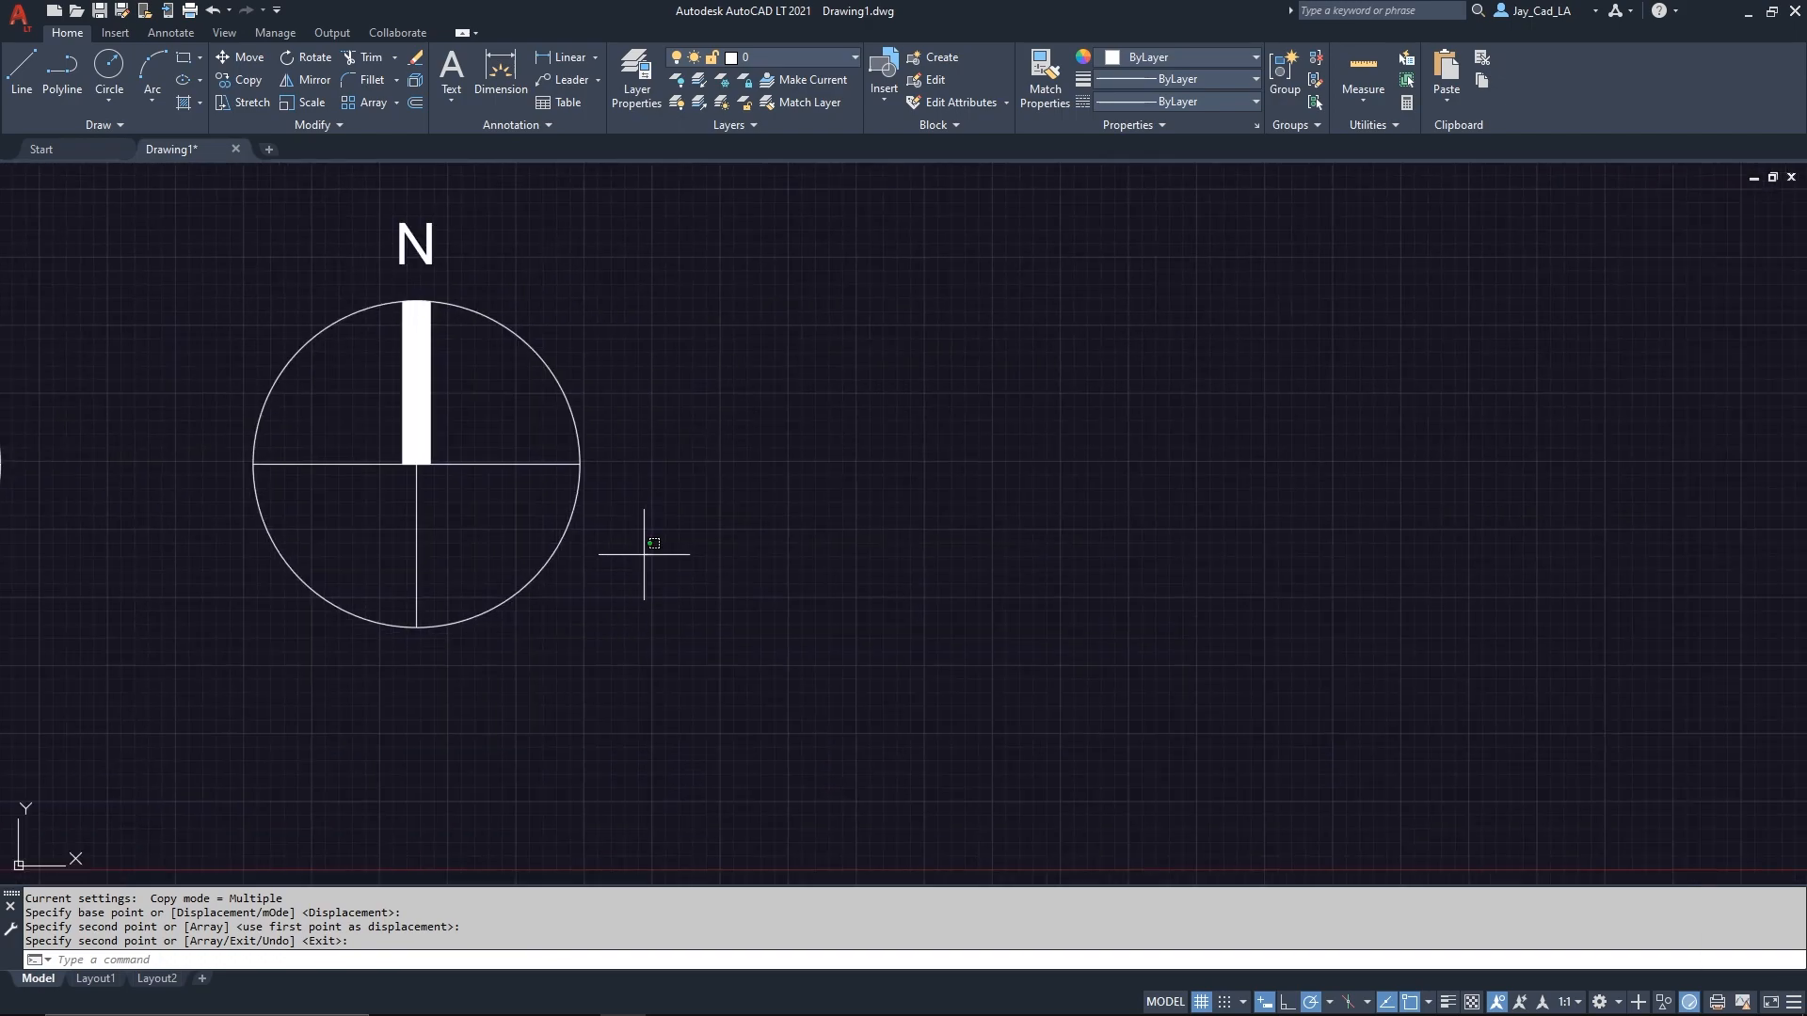
left_click(643, 553)
left_click(532, 603)
scroll(542, 613, "down", 2)
type("co")
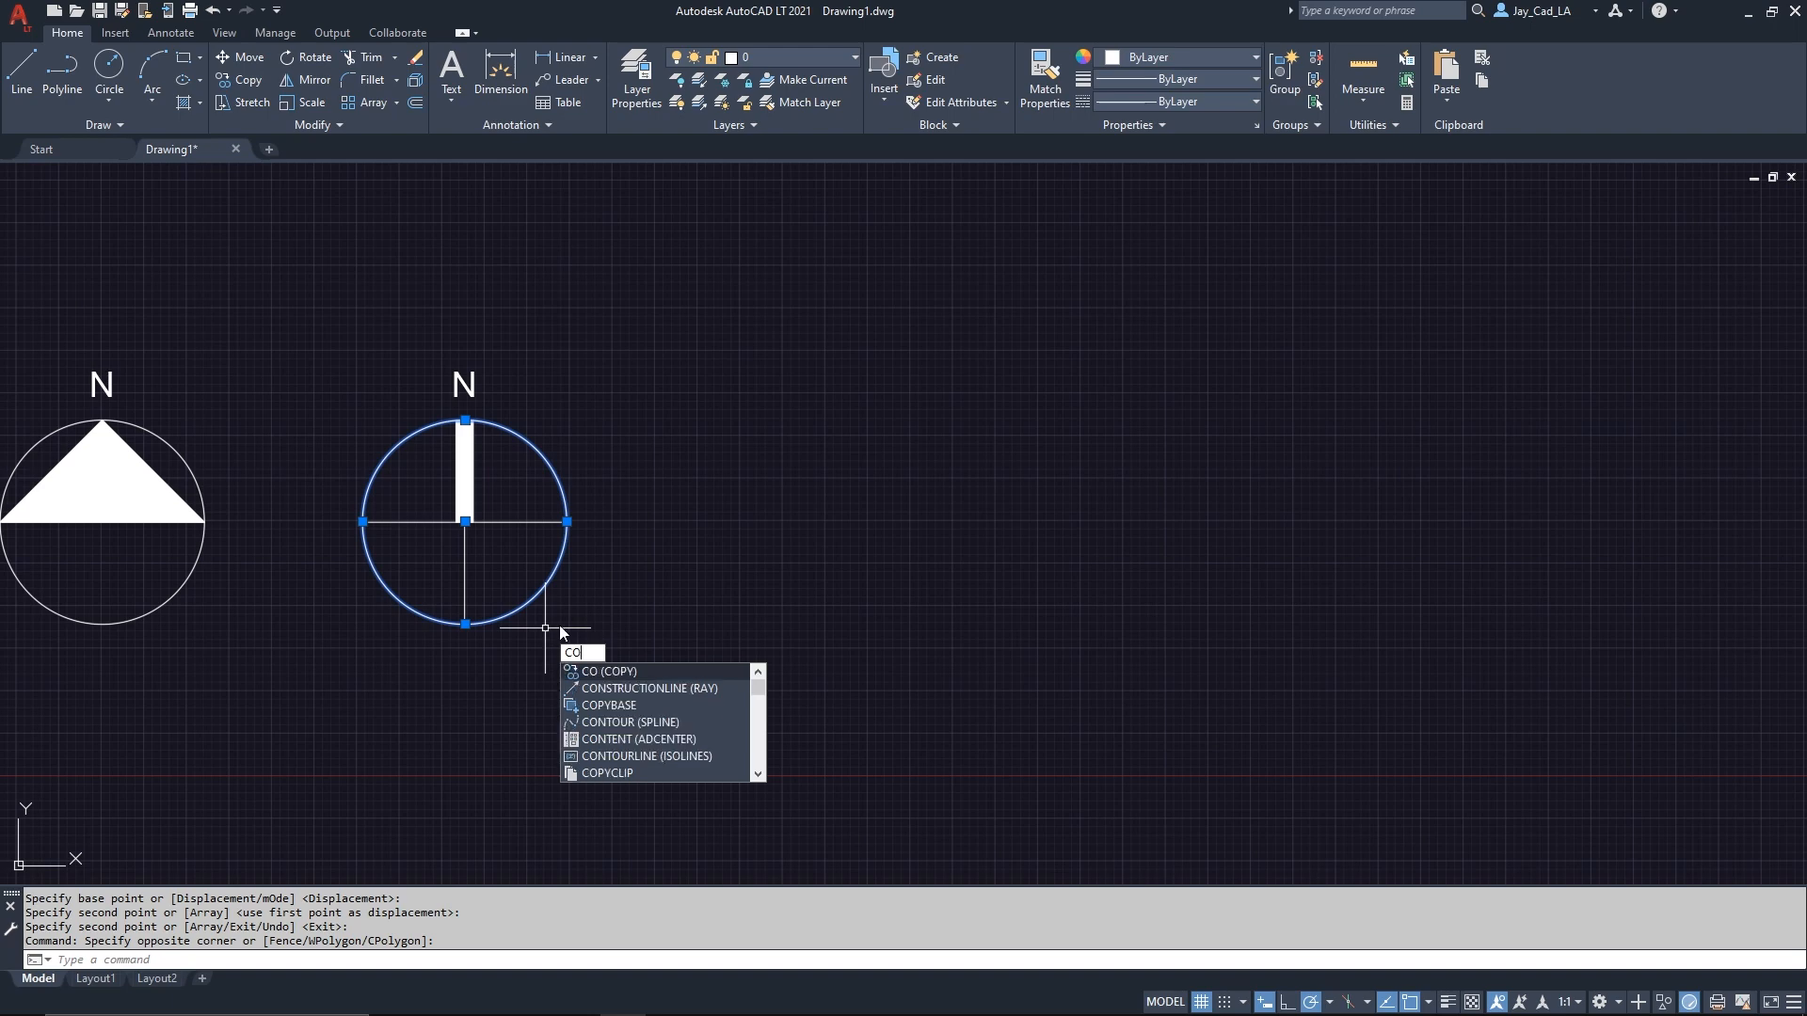
key("Return")
left_click(559, 624)
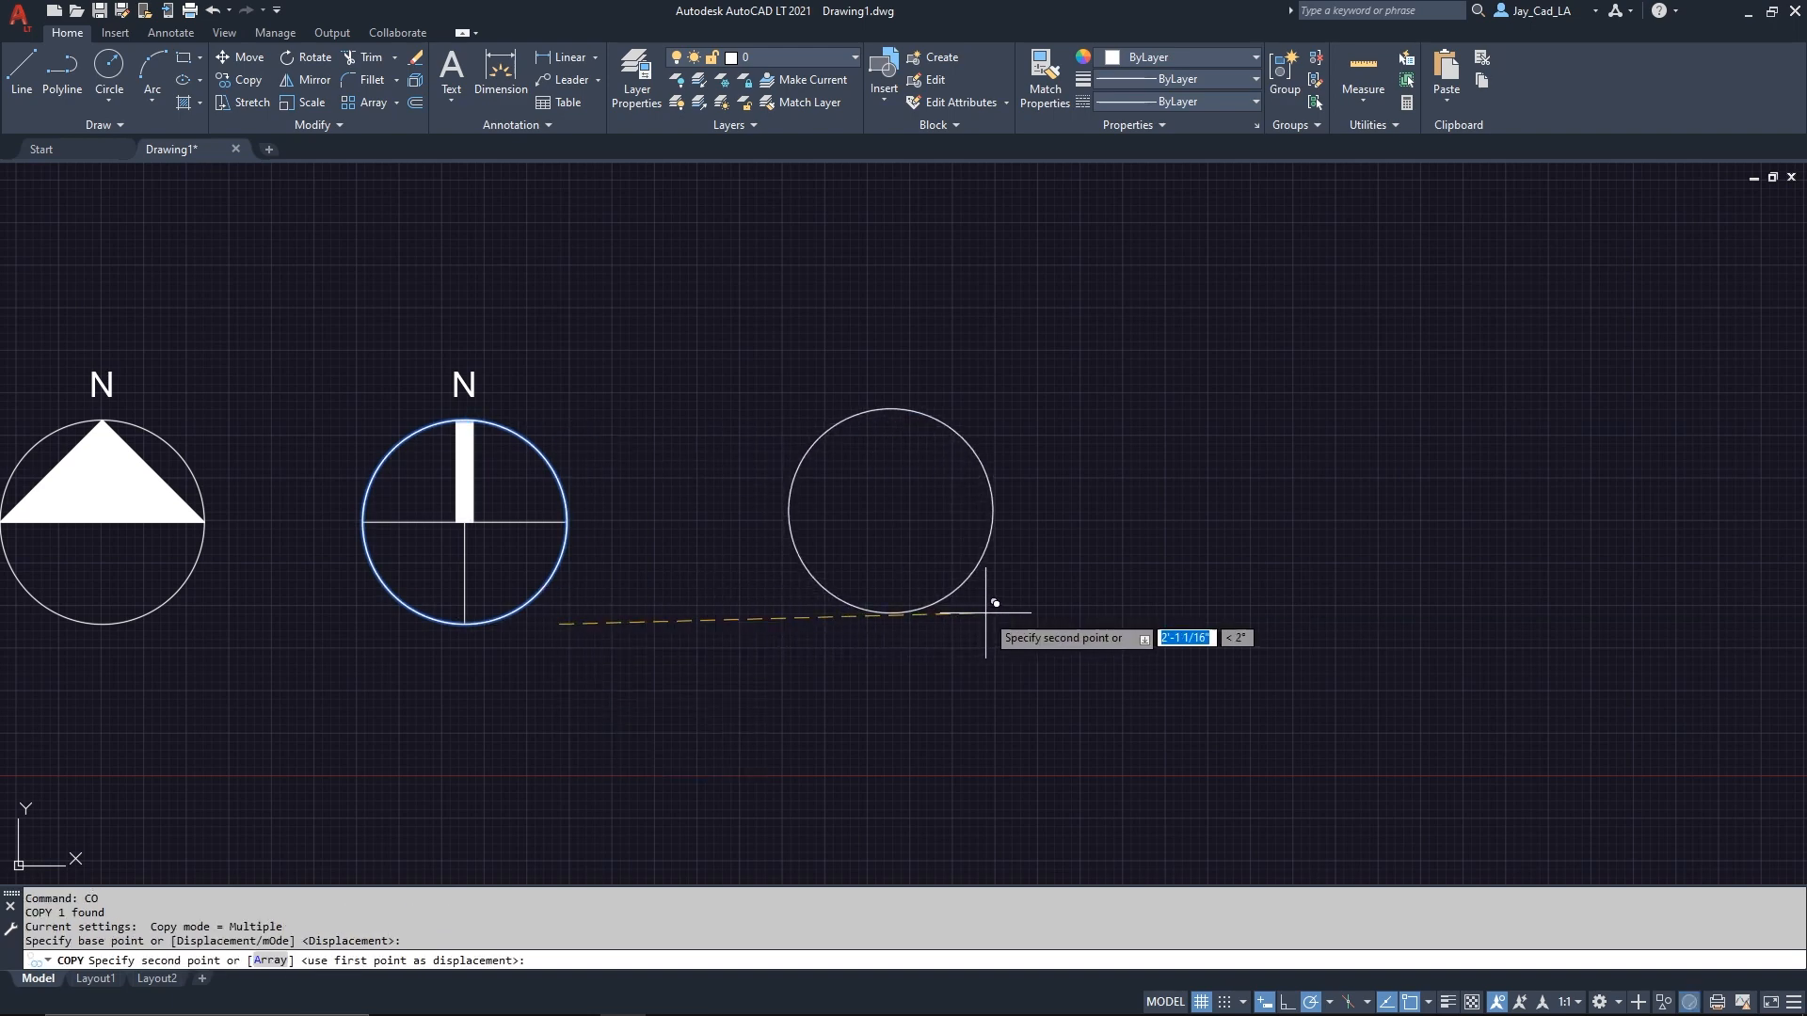
left_click(986, 613)
key("Return")
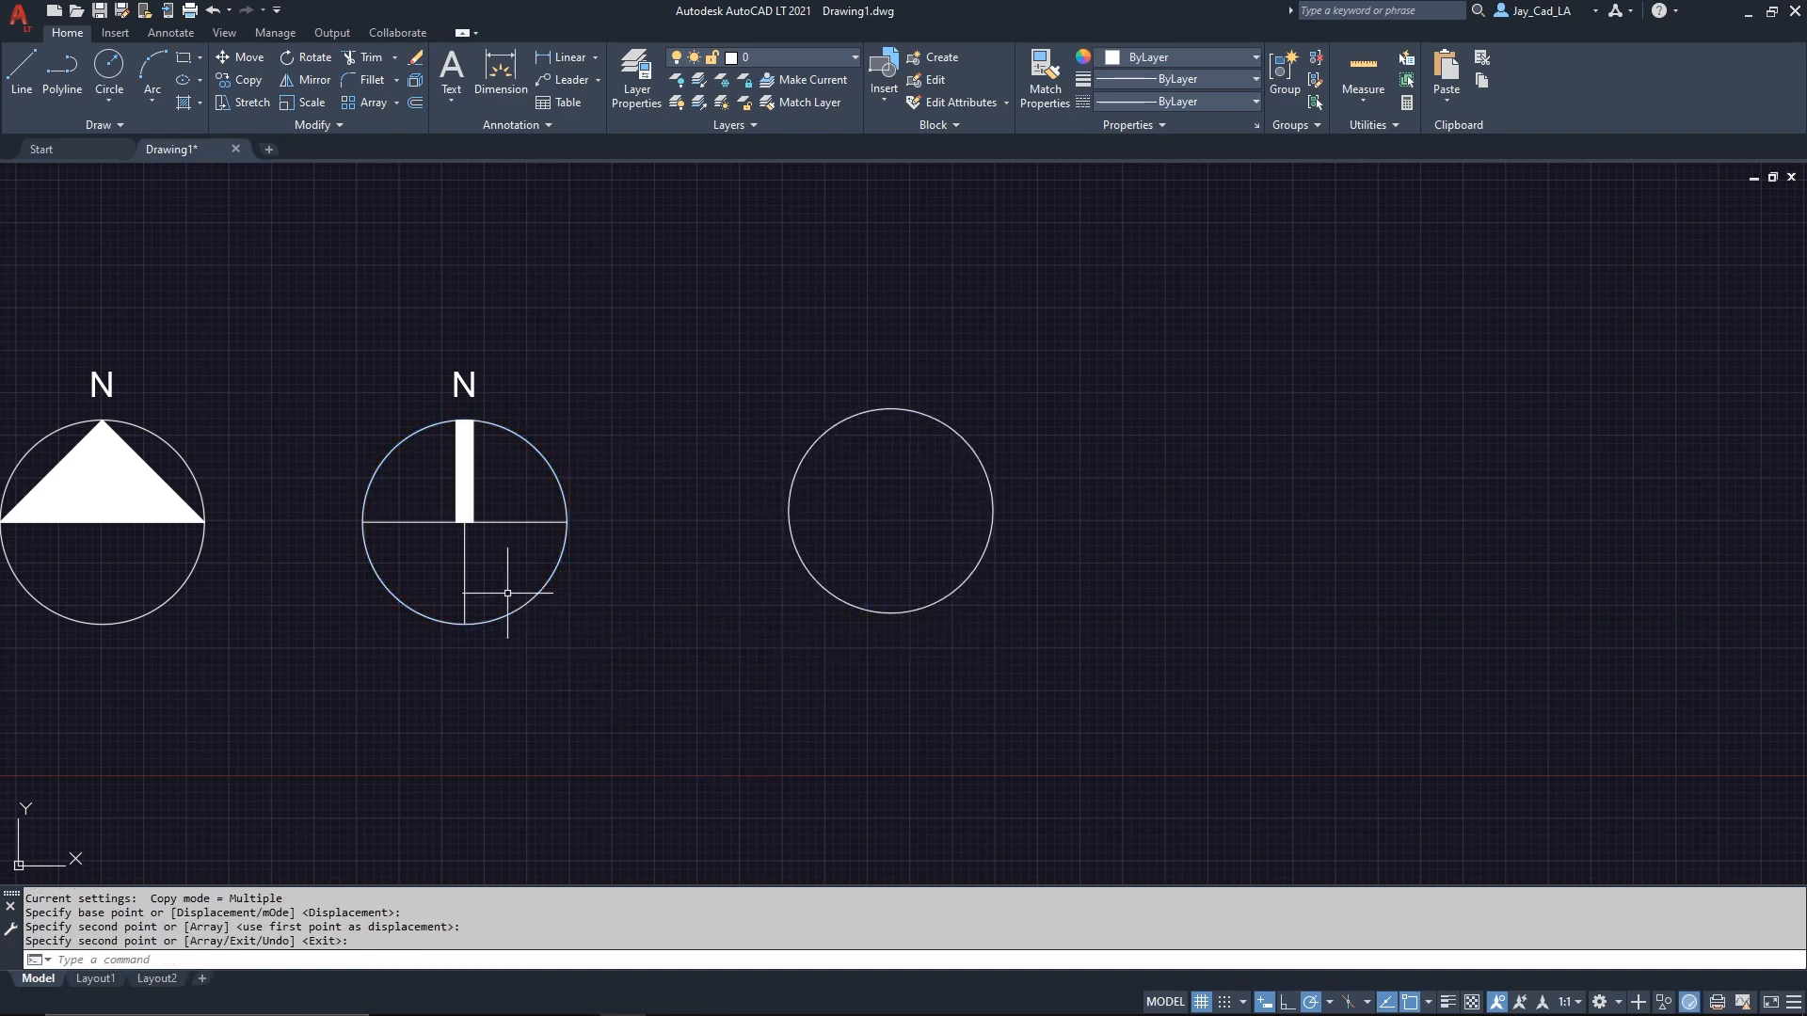
Start a polyline at the third circle's top quadrant and draw it 6 inches straight up.
middle_click_drag(852, 474, 804, 541)
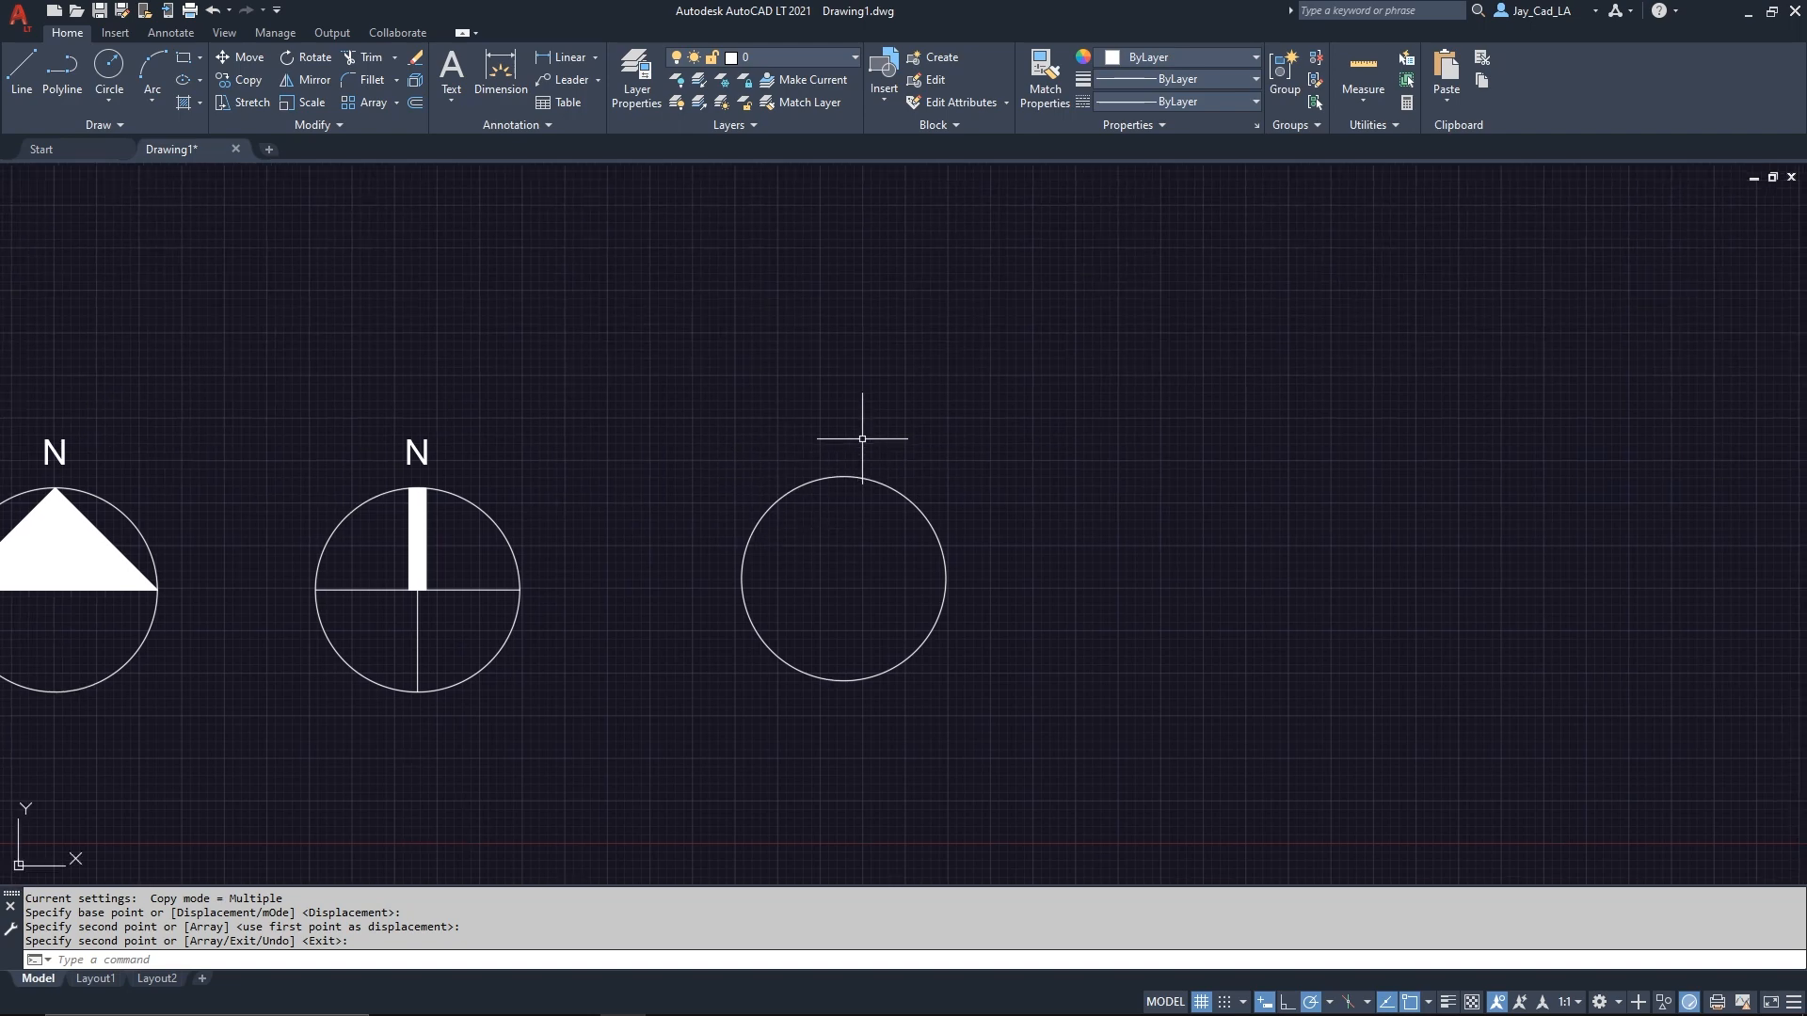
key("Return")
left_click(843, 477)
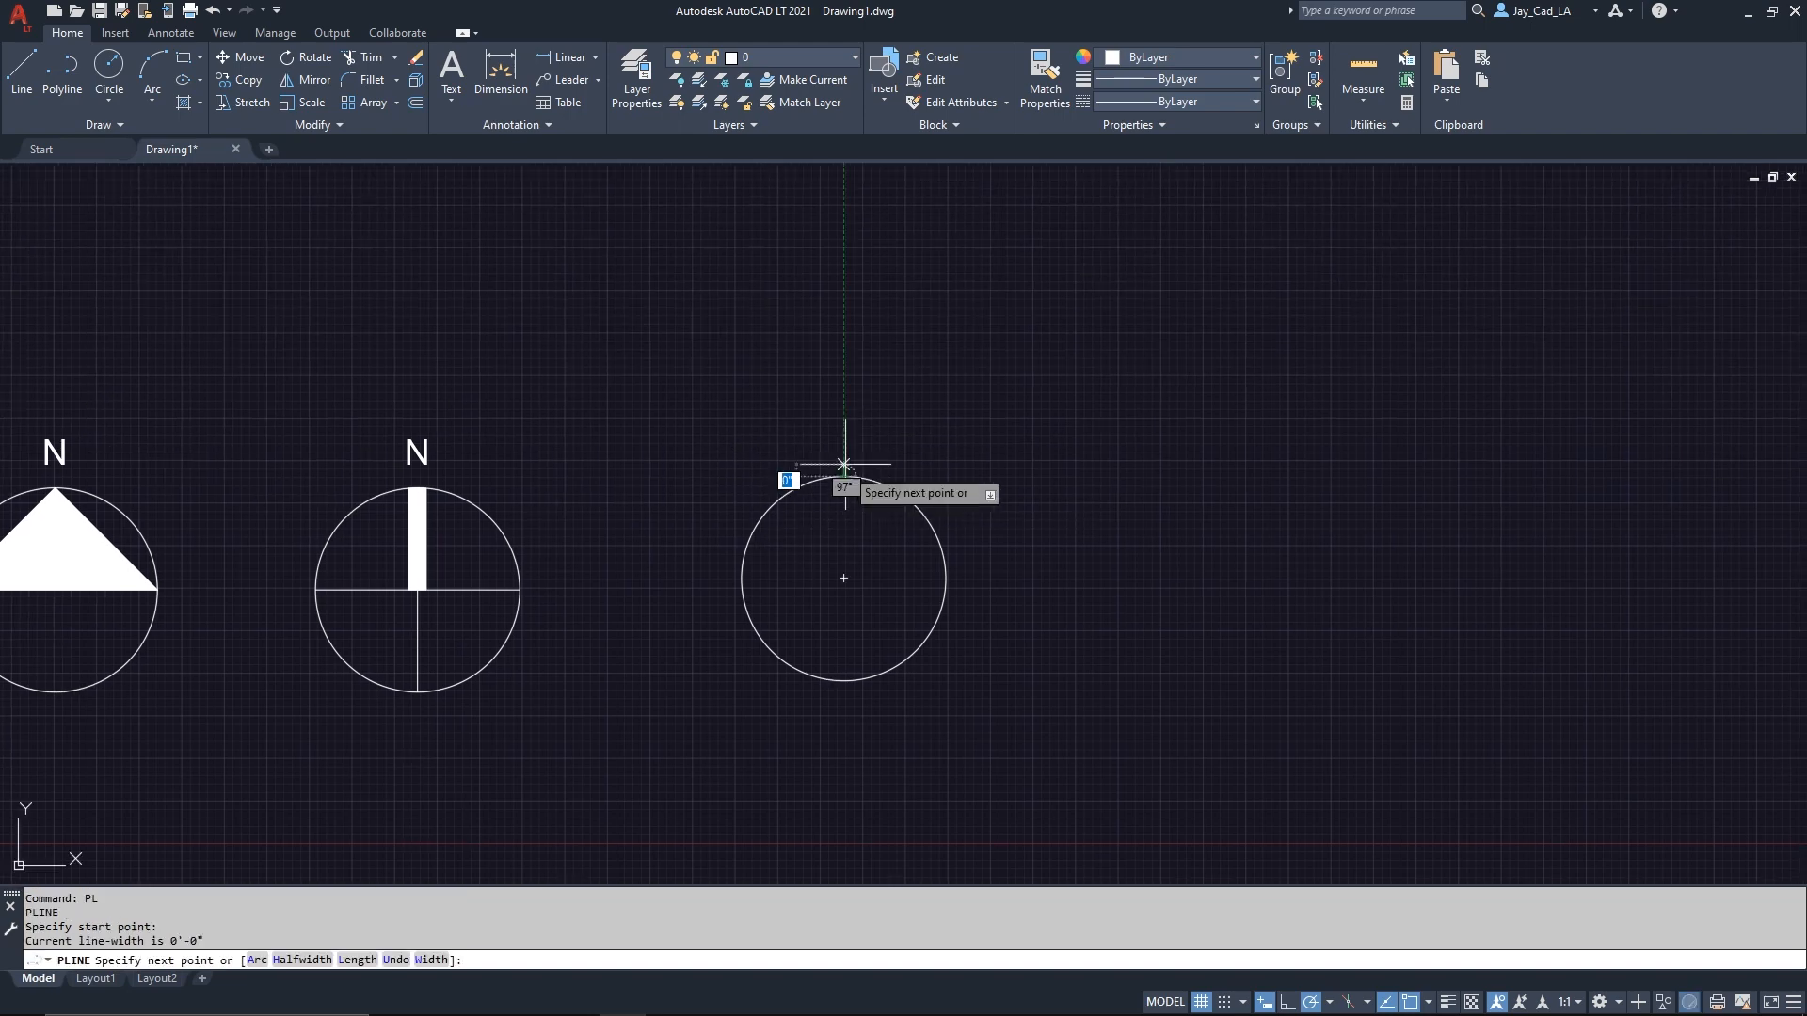
type("6")
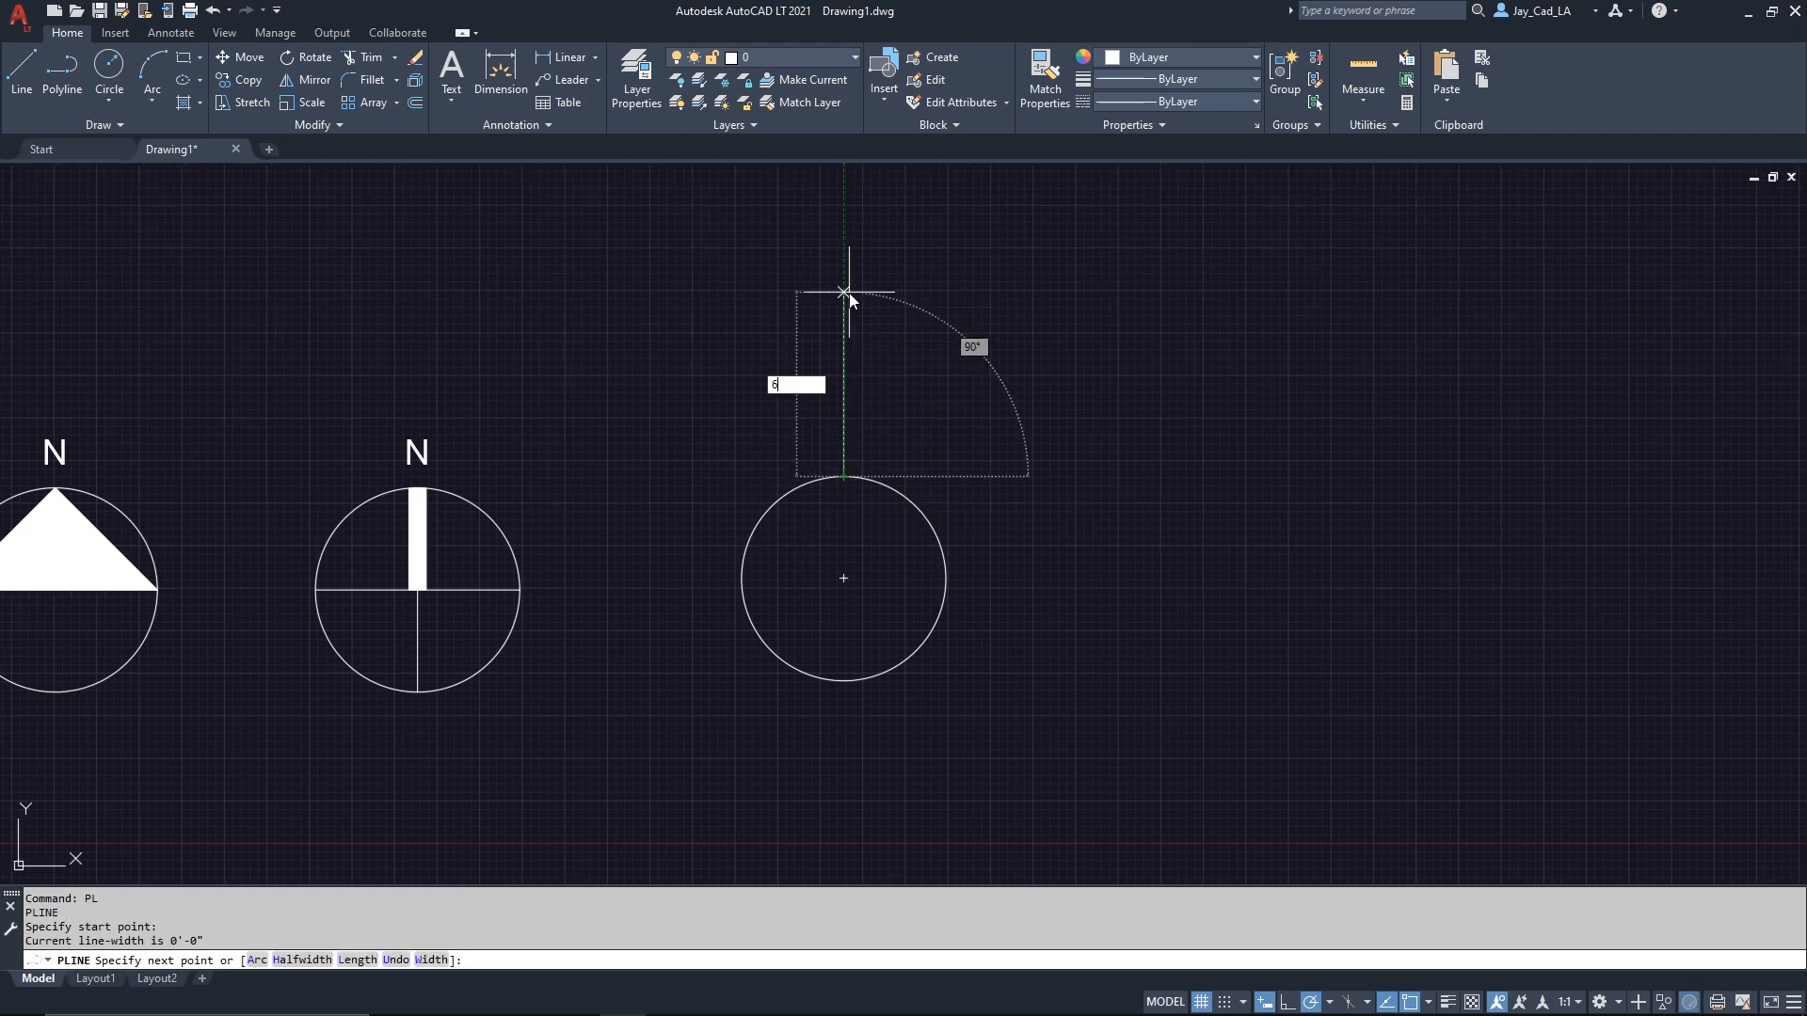
key("Return")
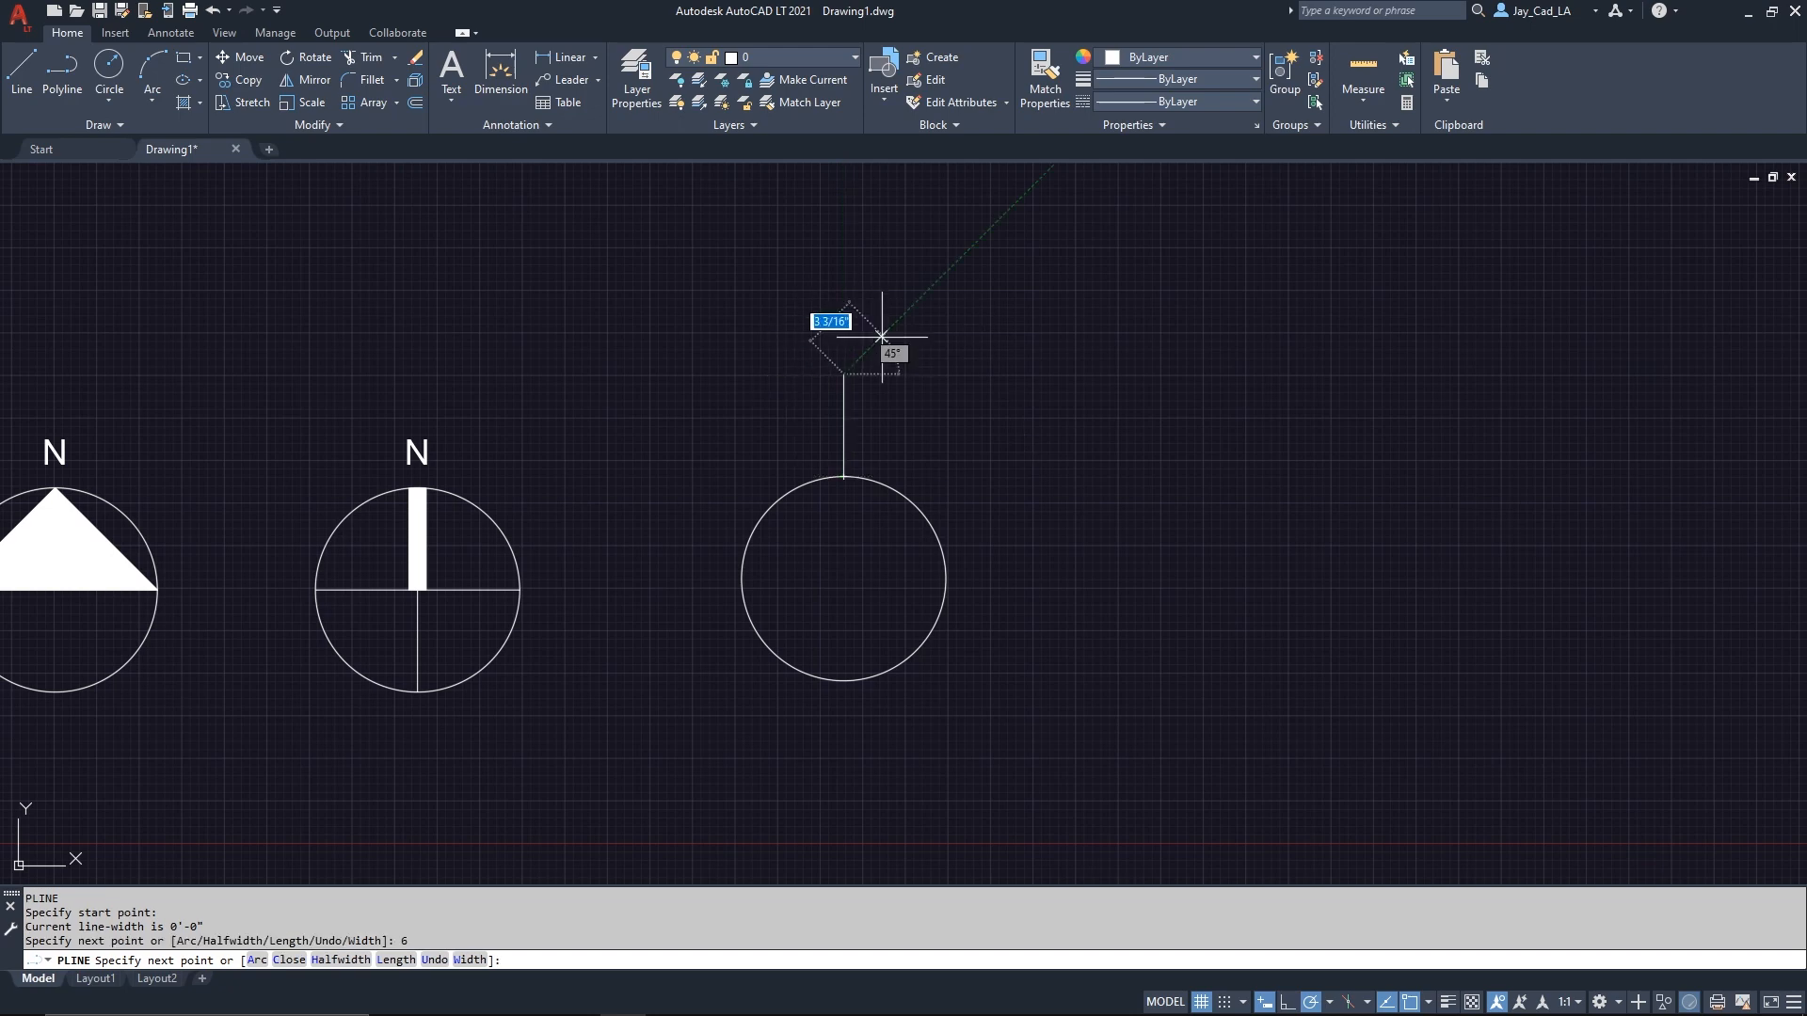
Continue the polyline from its upper end to the circle's right side with the Tangent object snap, and end it there.
scroll(899, 433, "up", 2)
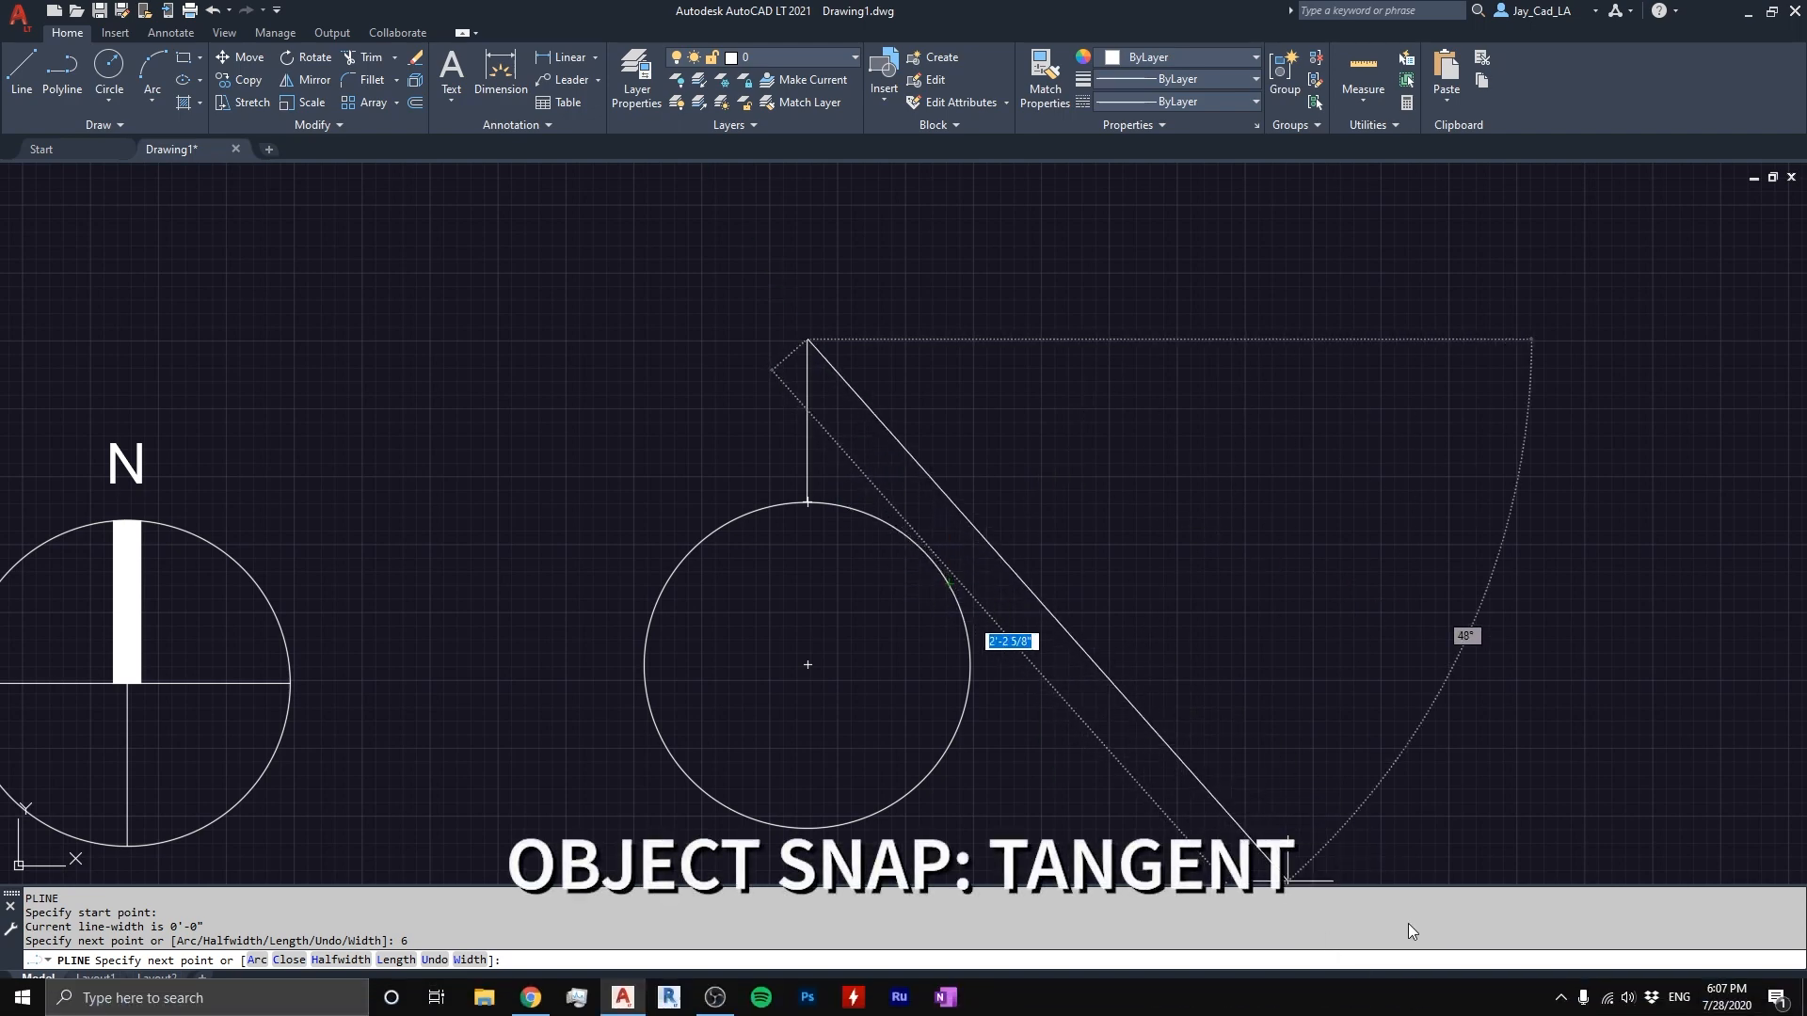
left_click(1429, 1003)
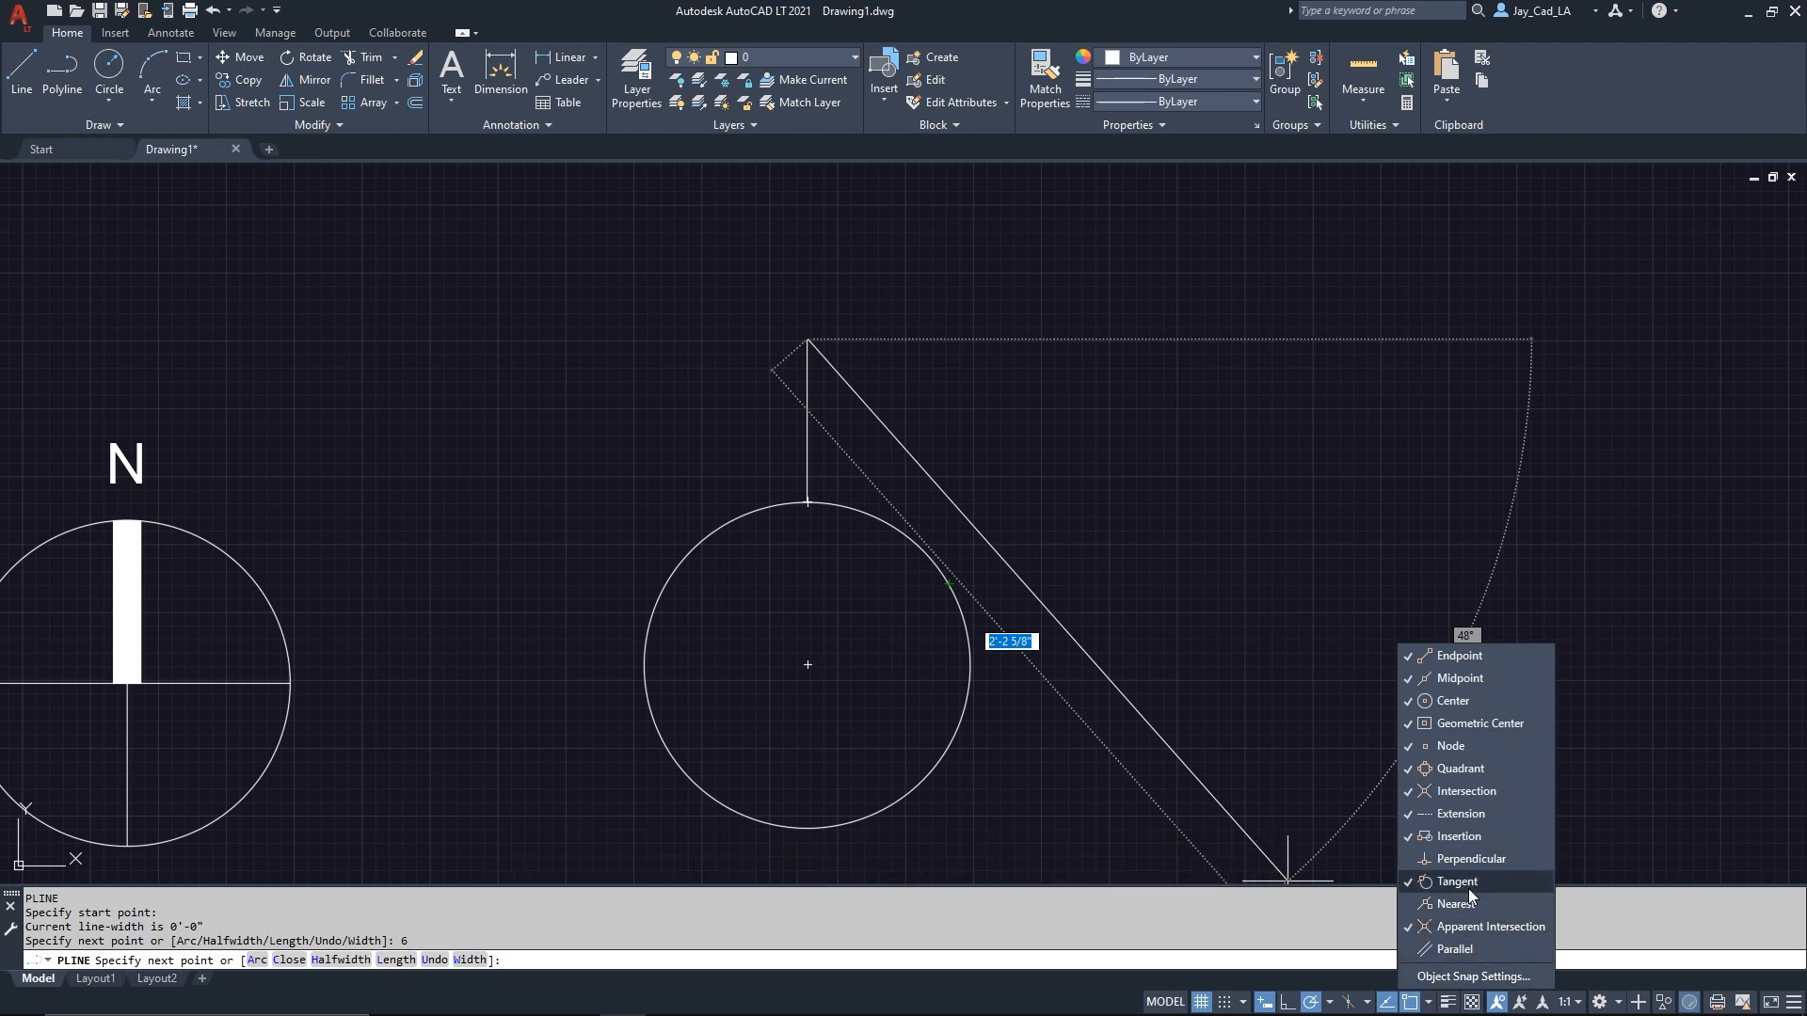
left_click(1458, 882)
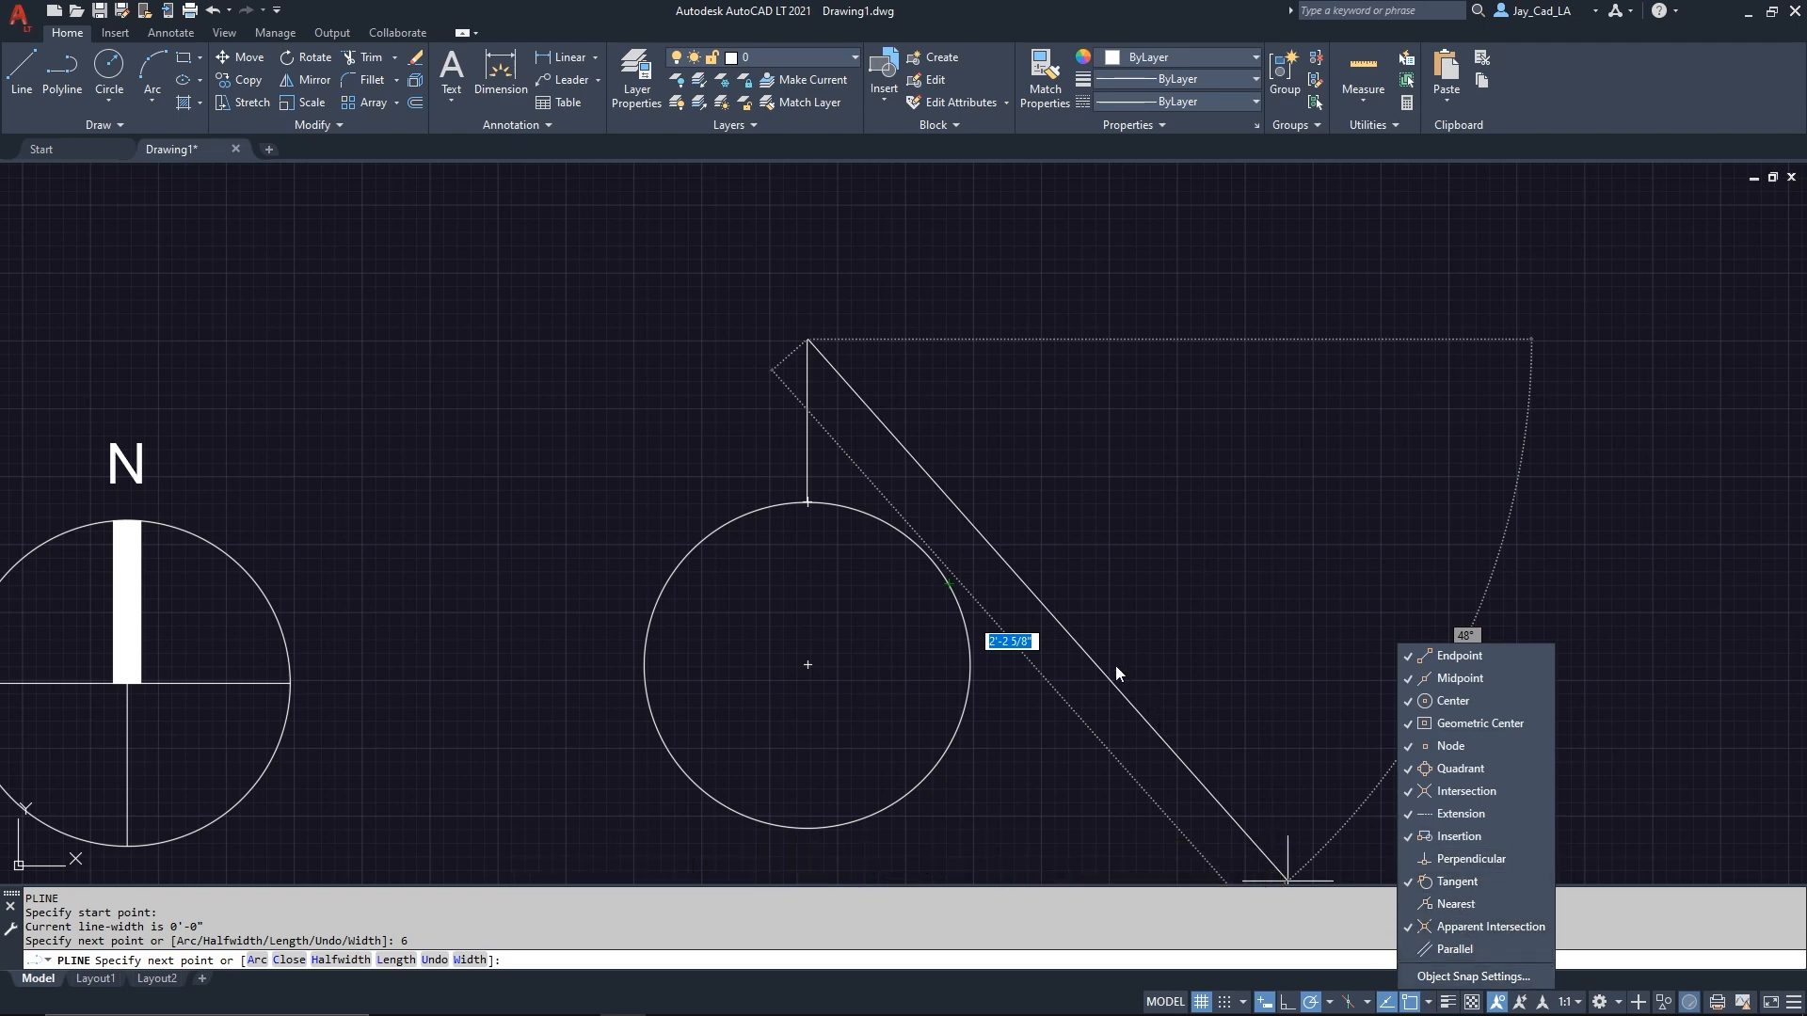
left_click(947, 584)
key("Return")
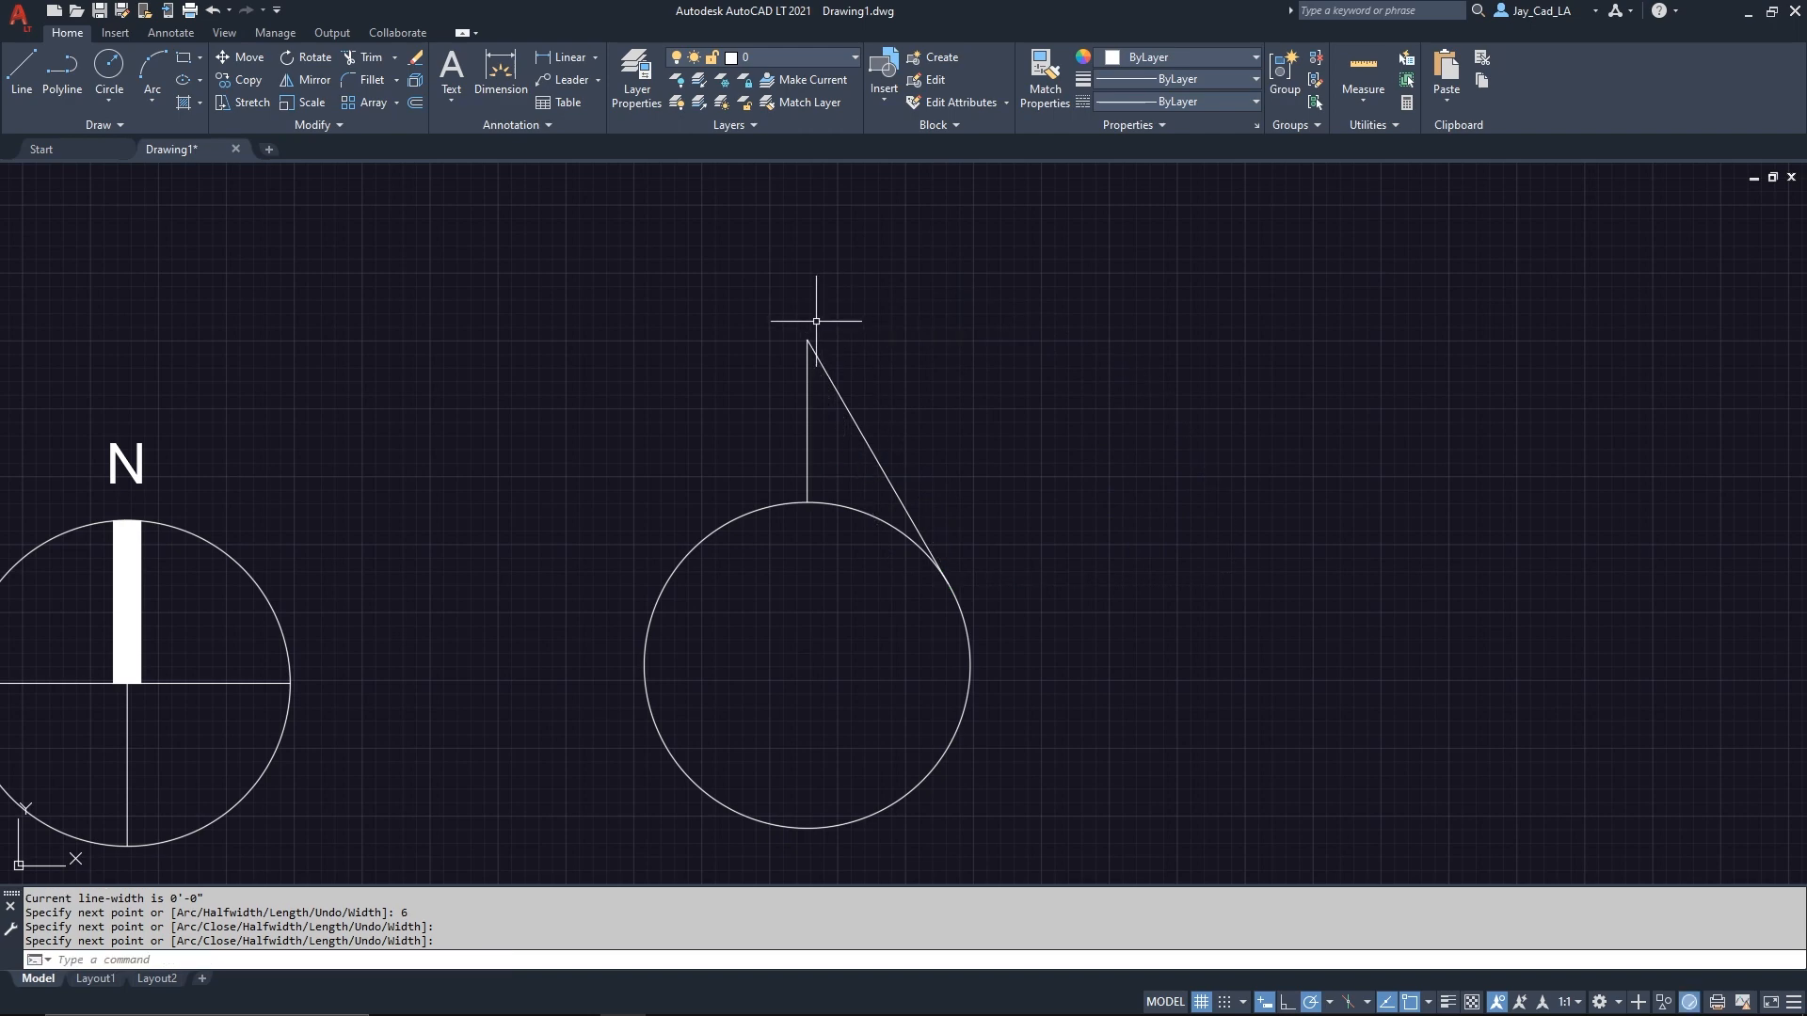
Draw a second polyline from the apex above the third circle to the tangent point on the circle's left side, and end it there.
key("Return")
left_click(807, 339)
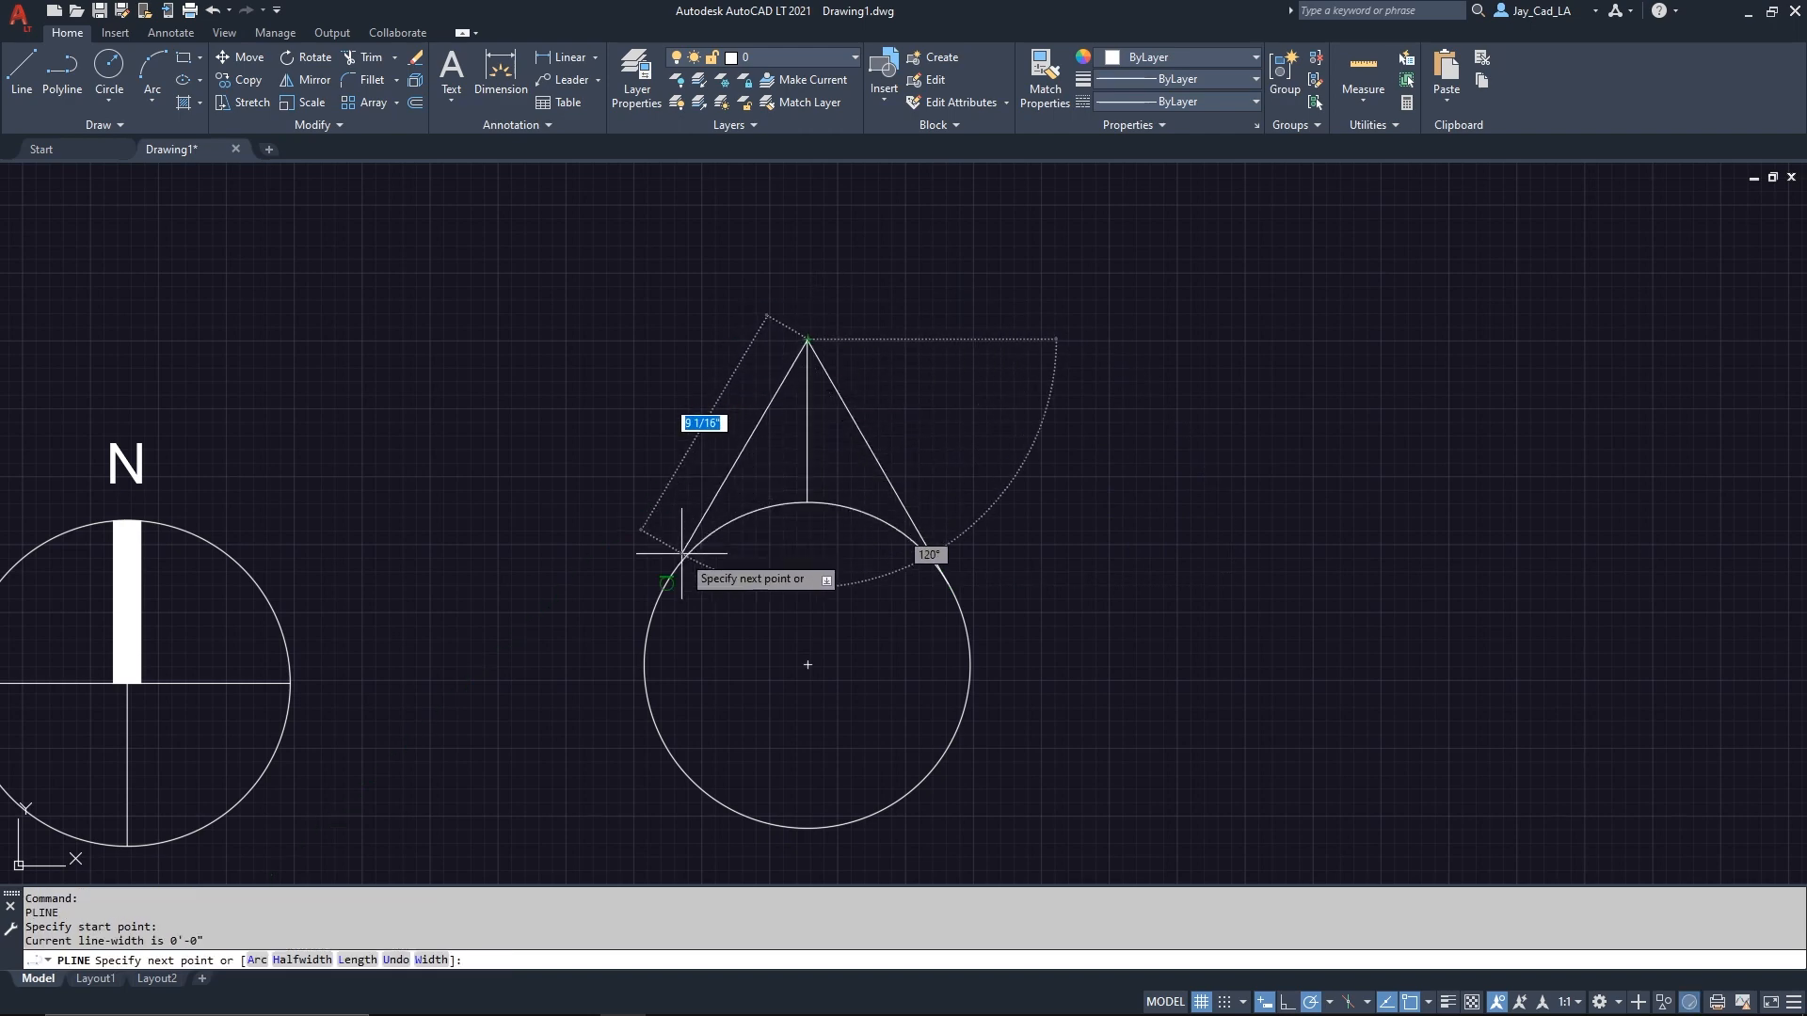
left_click(659, 582)
key("Return")
left_click(832, 436)
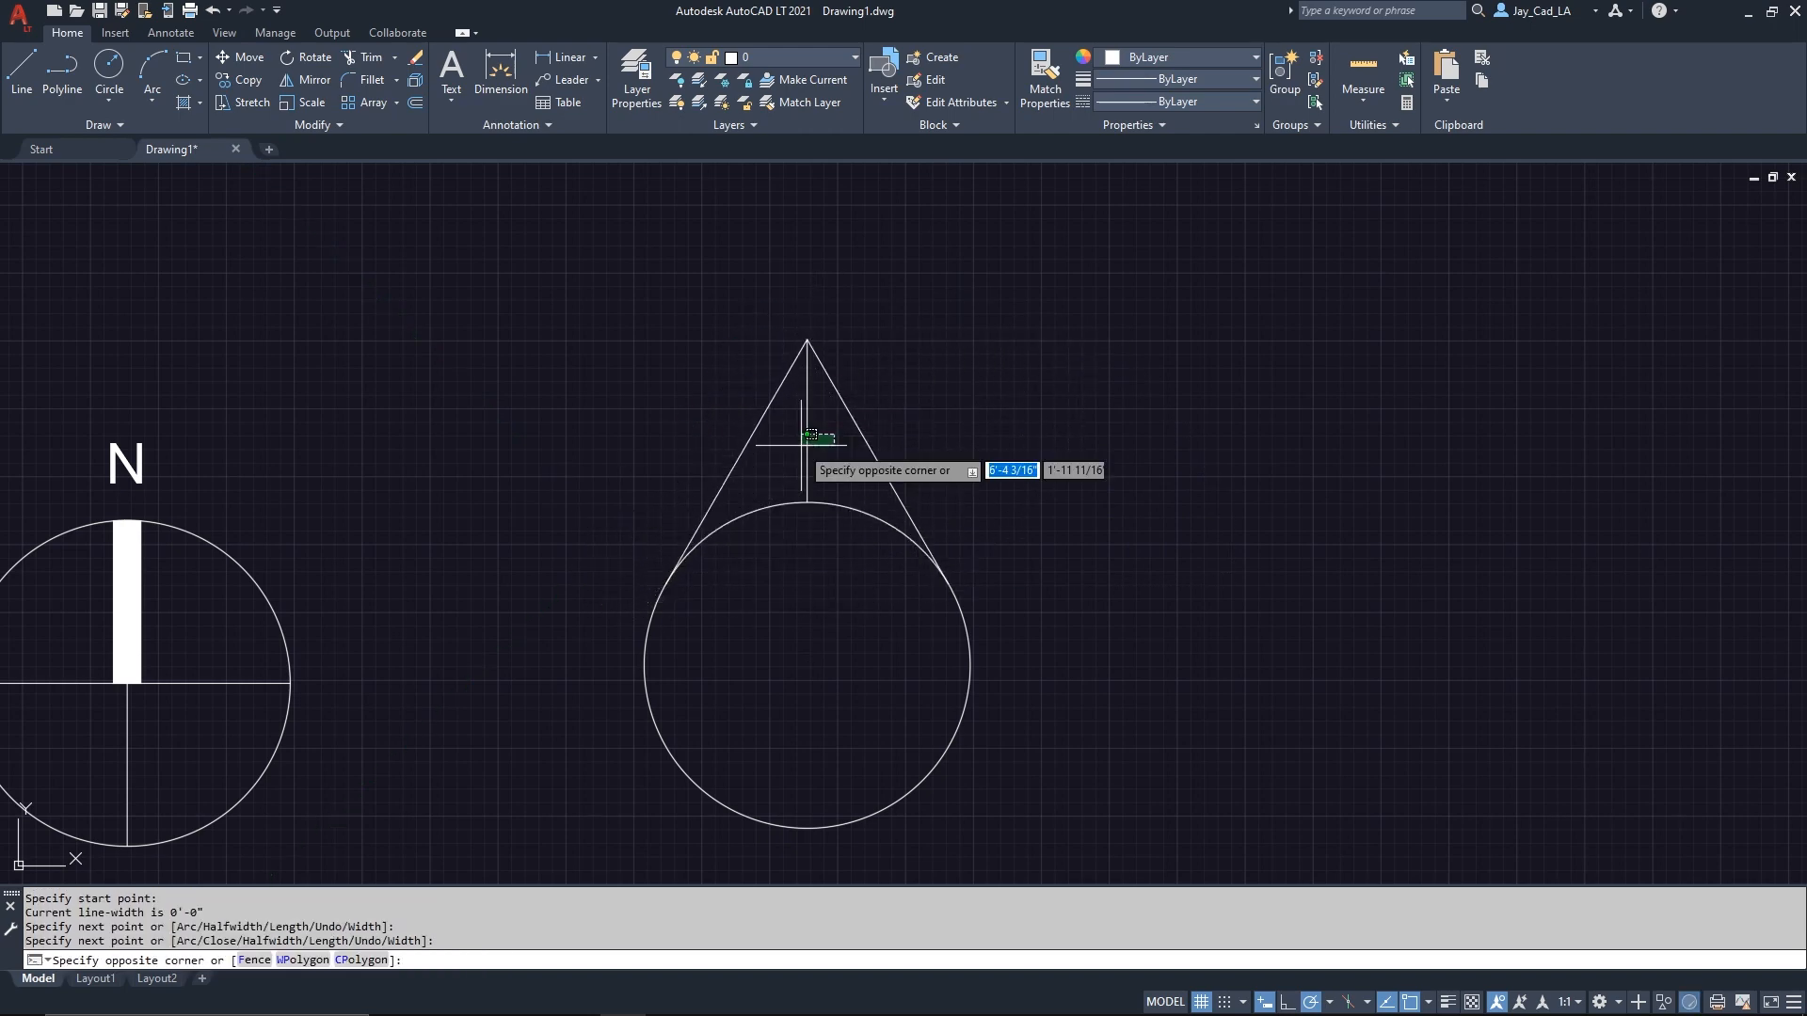
left_click(763, 419)
key("Escape")
Remove the polyline vertex at the third circle's top quadrant so that only the two tangent sides remain above the circle.
left_click(811, 456)
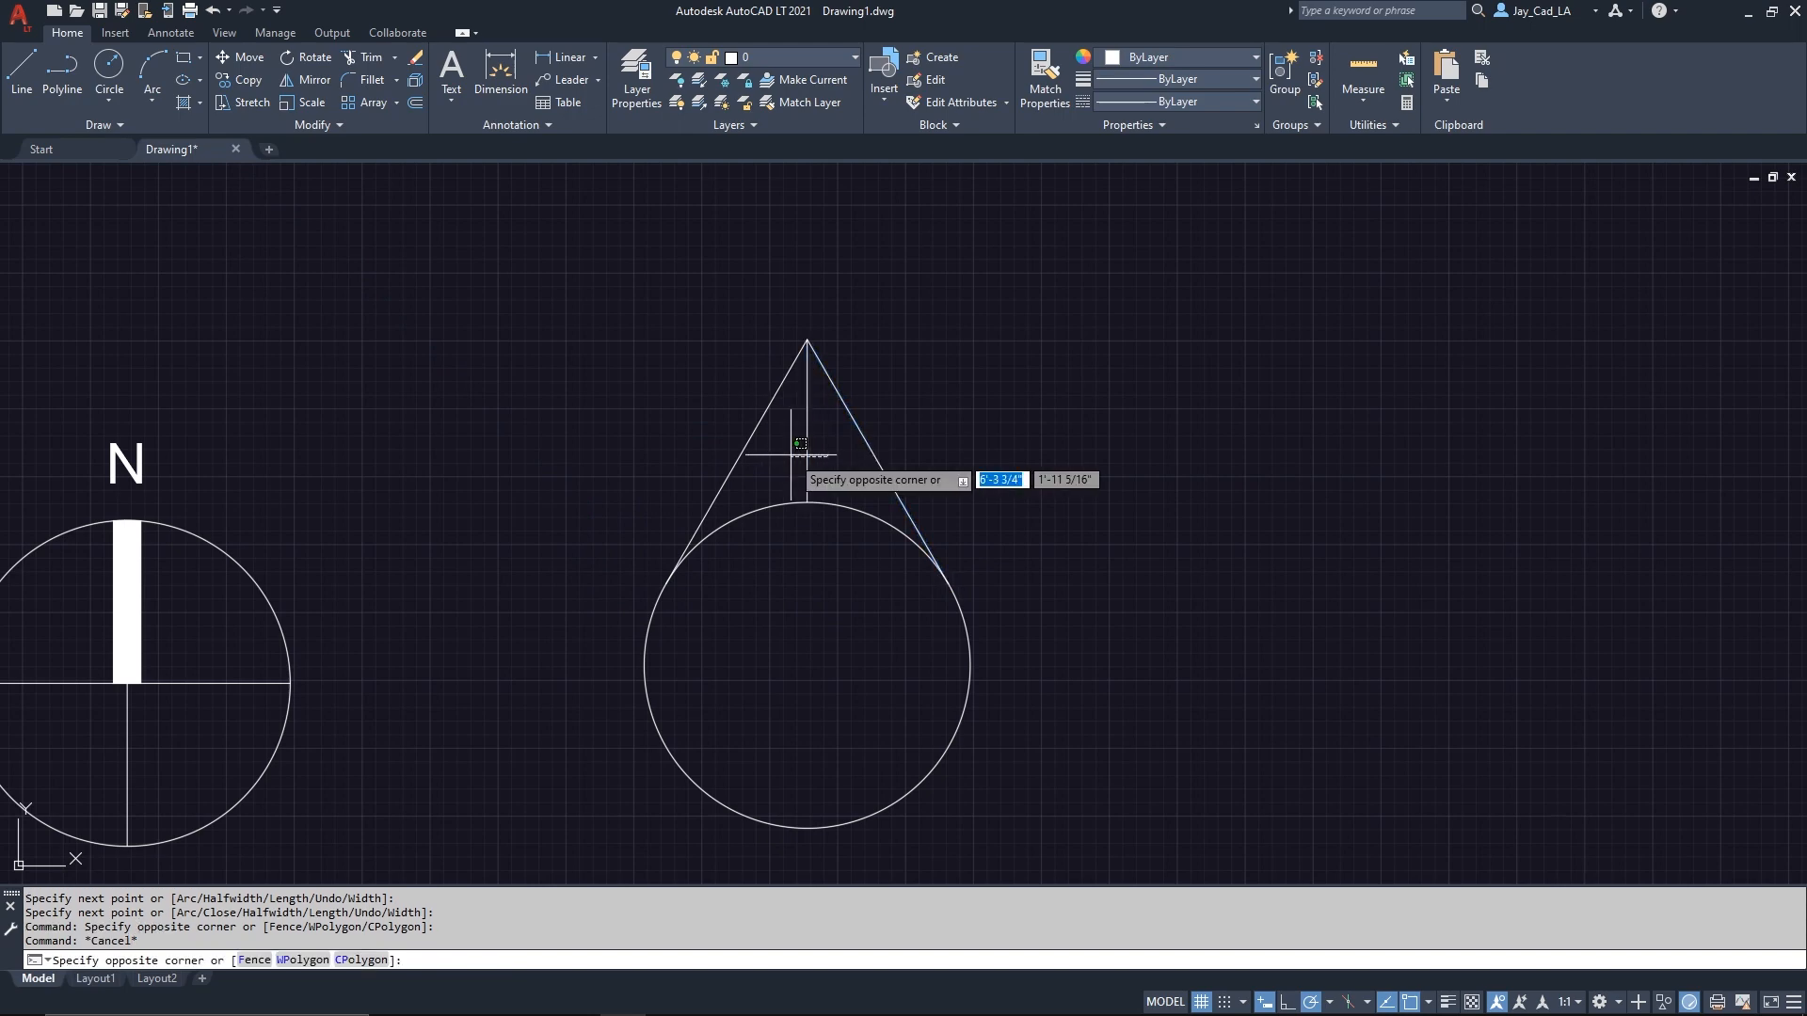
left_click(814, 498)
mouse_move(807, 501)
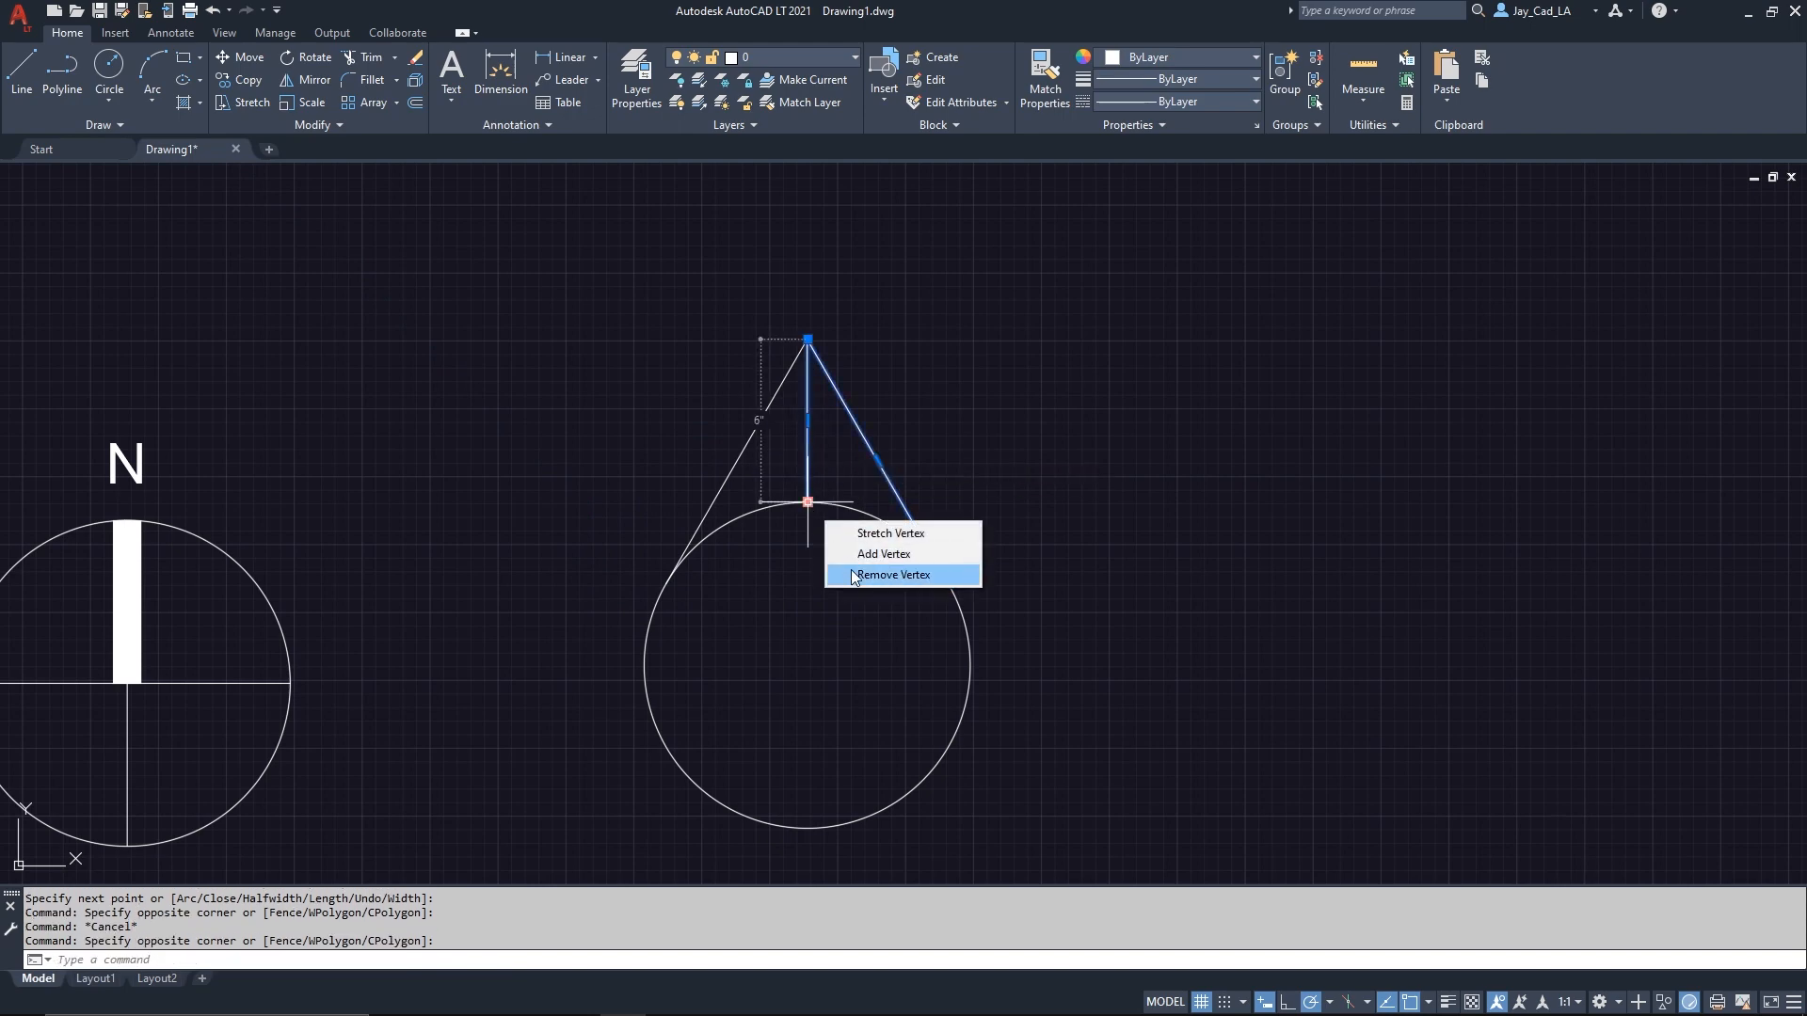
left_click(856, 573)
key("Escape")
Copy the third circle together with its two tangent lines horizontally to the empty area on its right.
middle_click_drag(763, 478, 826, 464)
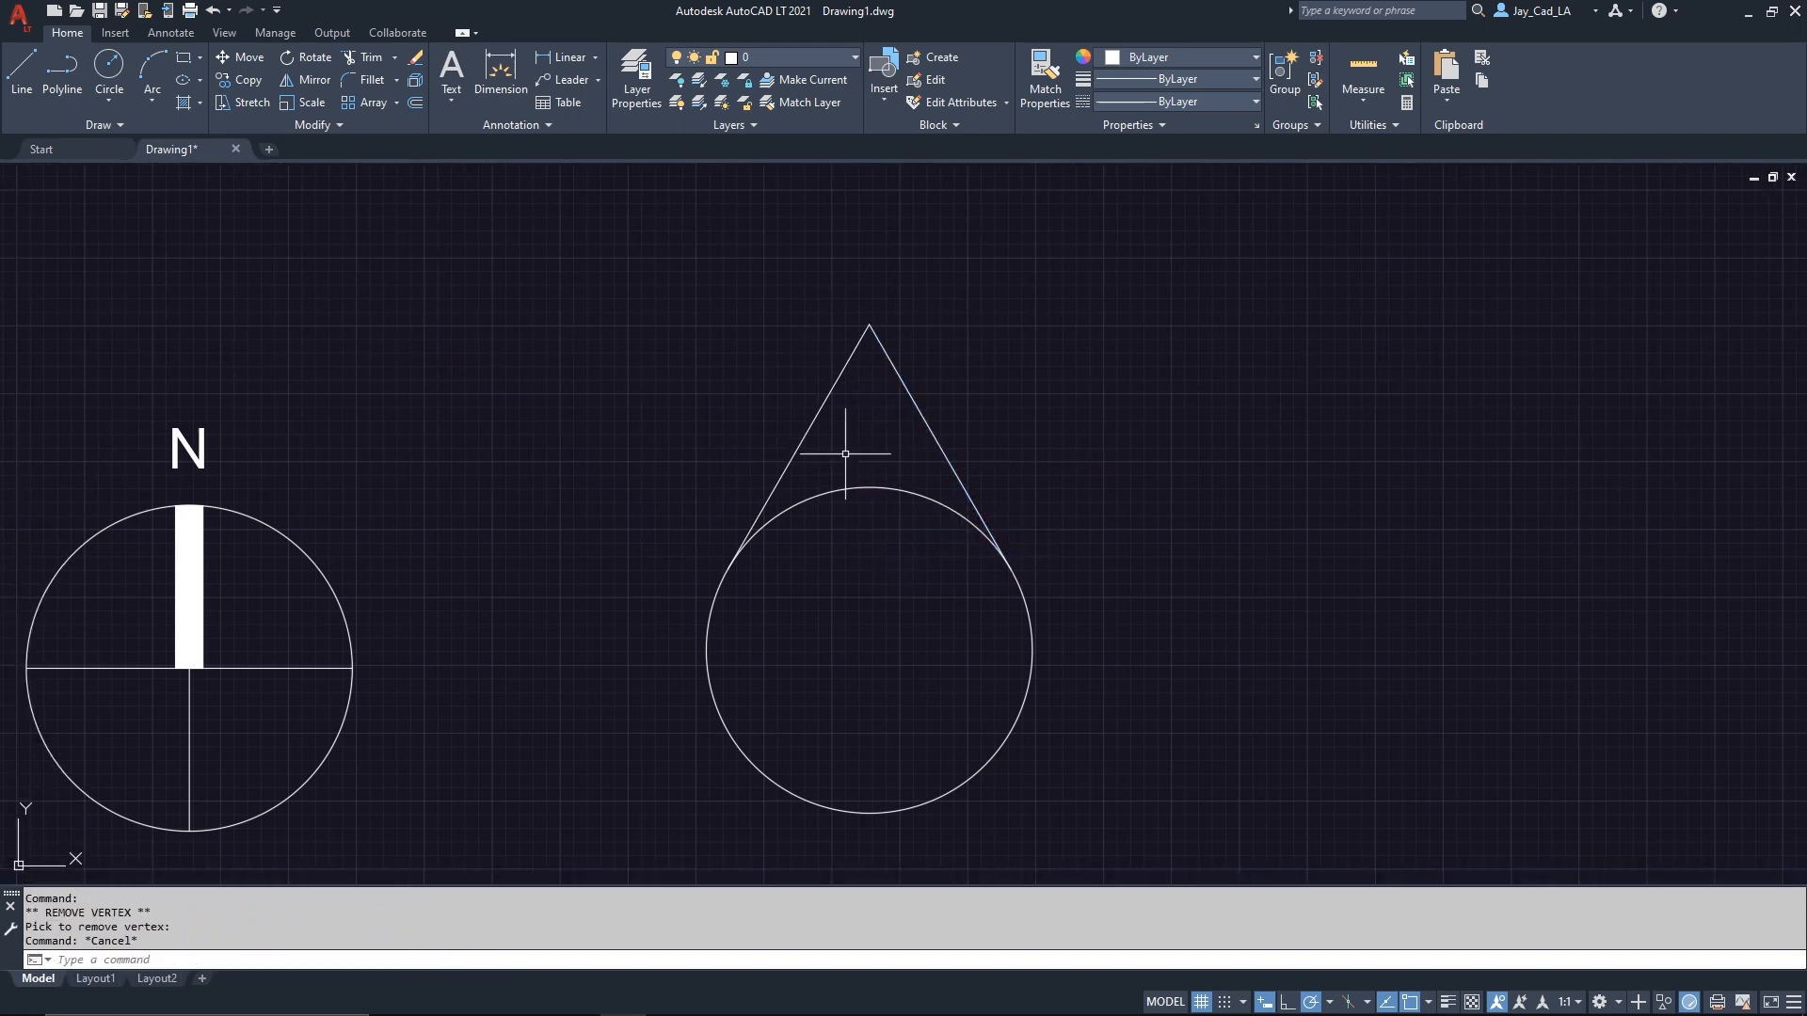
scroll(938, 565, "down", 2)
left_click(1041, 501)
left_click(918, 585)
middle_click_drag(914, 590, 848, 572)
left_click(938, 427)
left_click(762, 532)
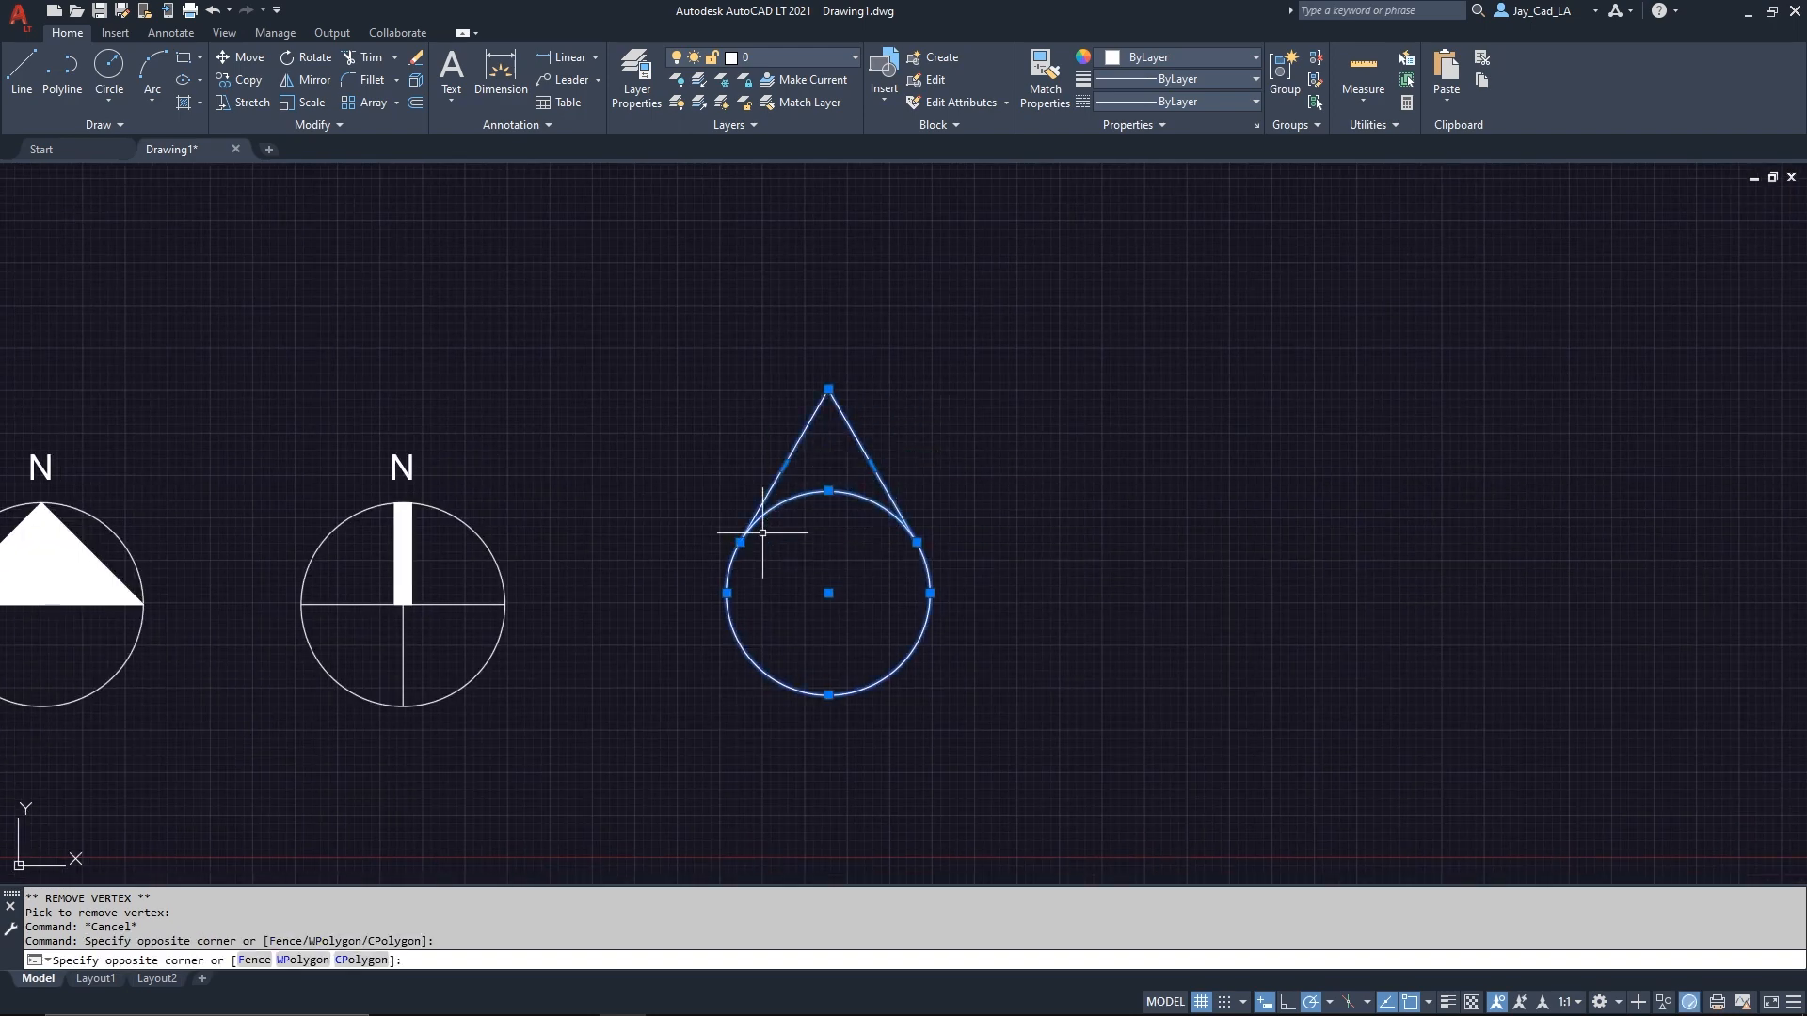
type("co")
key("Return")
left_click(832, 574)
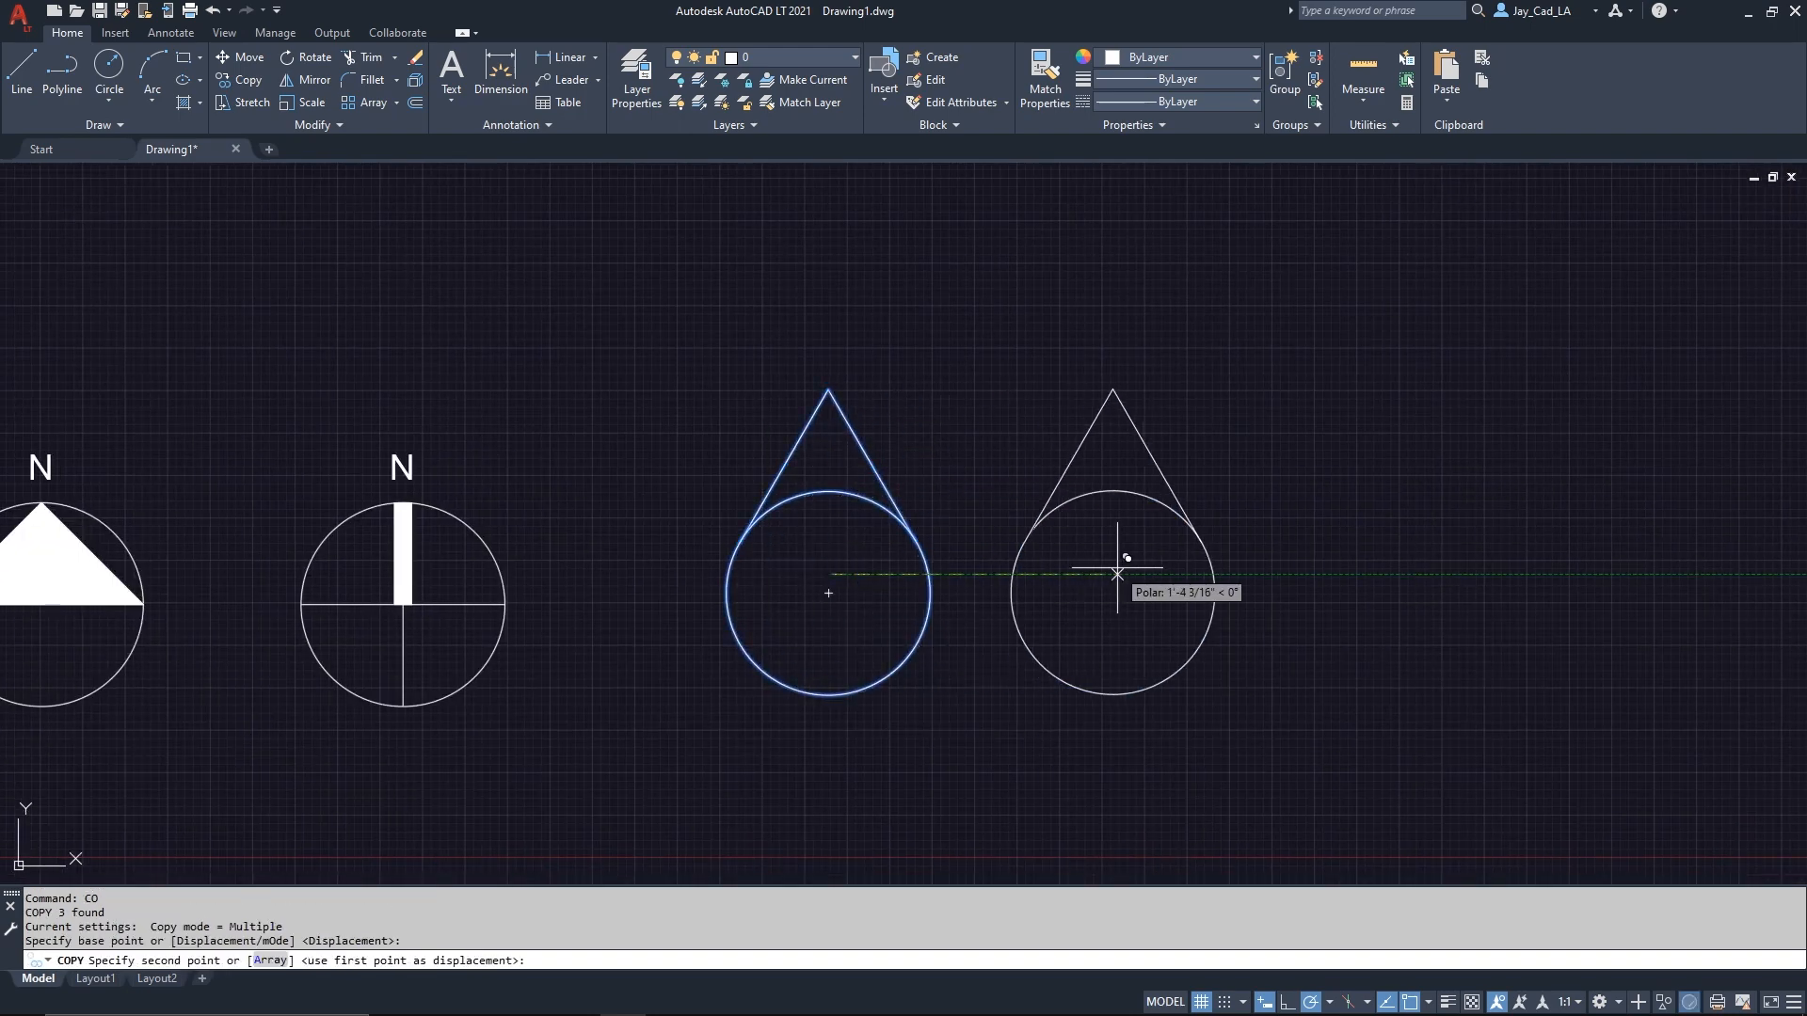
left_click(1157, 574)
key("Return")
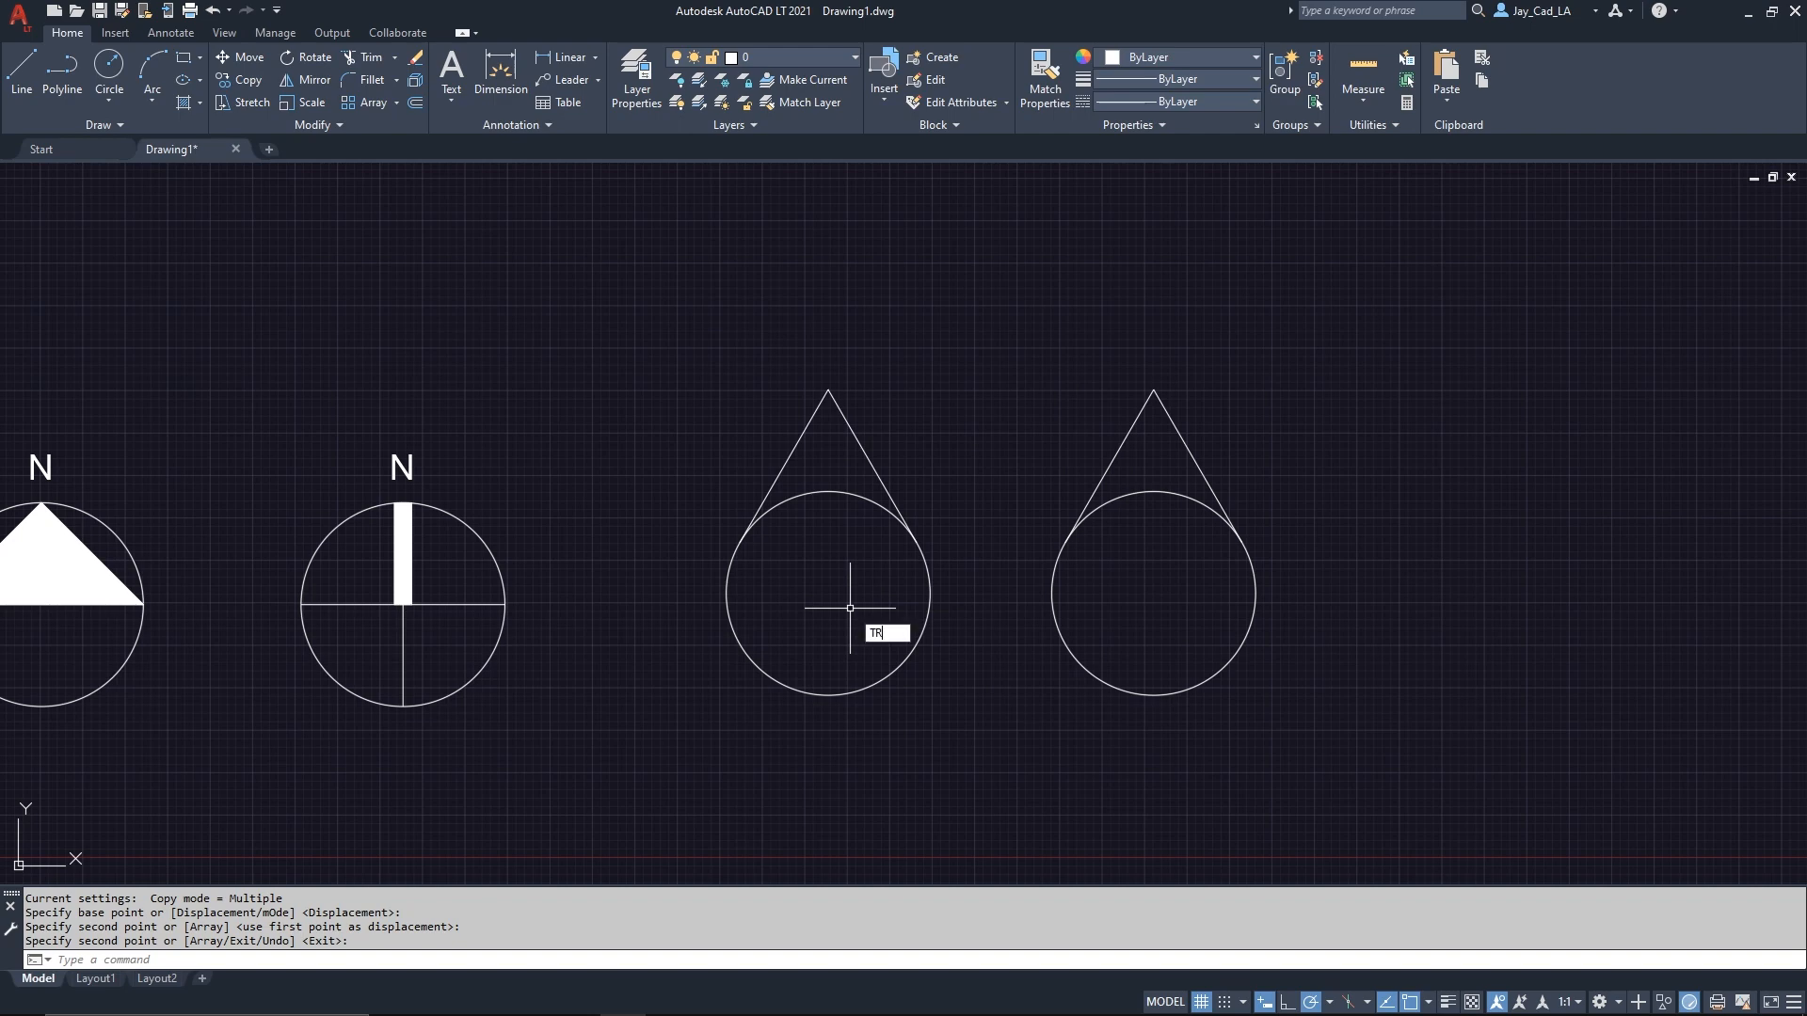
Trim away the third circle's lower arc between the two tangent points, keeping the upper arc as the arrowhead's curved base.
type("tr")
key("Return")
left_click(930, 593)
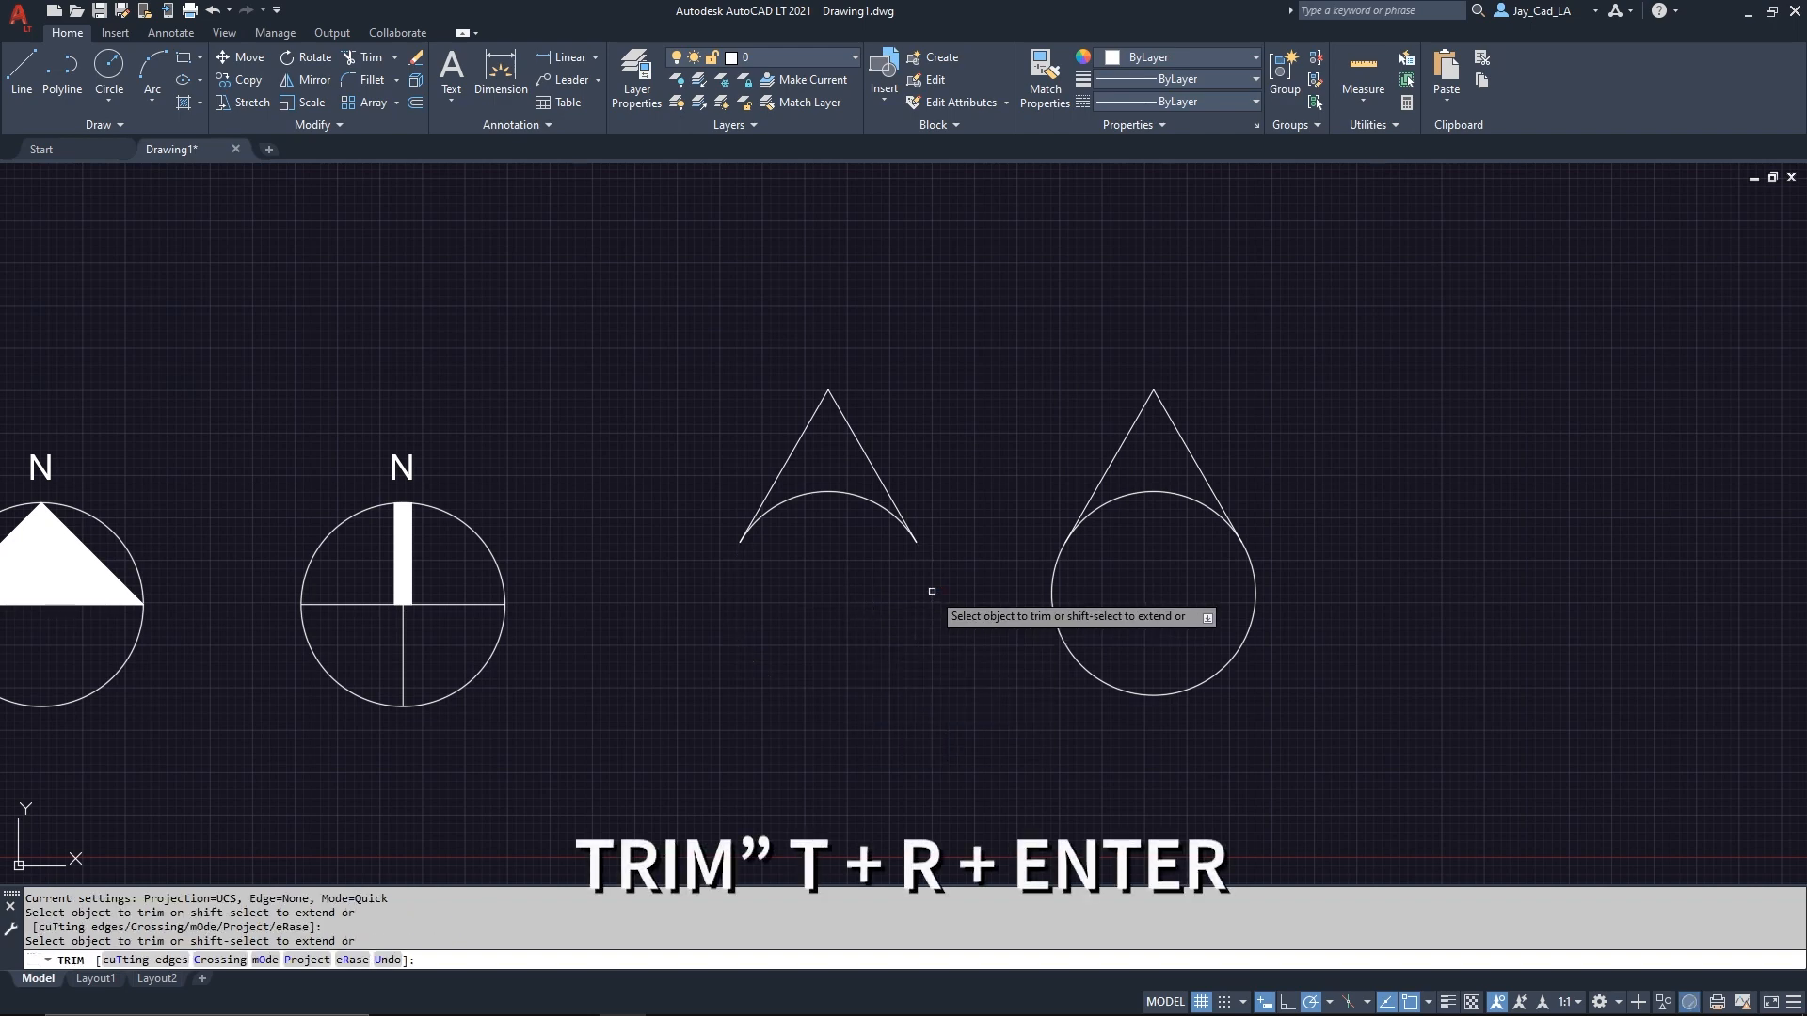
mouse_move(931, 591)
middle_mouse_down()
mouse_move(810, 612)
mouse_move(706, 392)
middle_mouse_up()
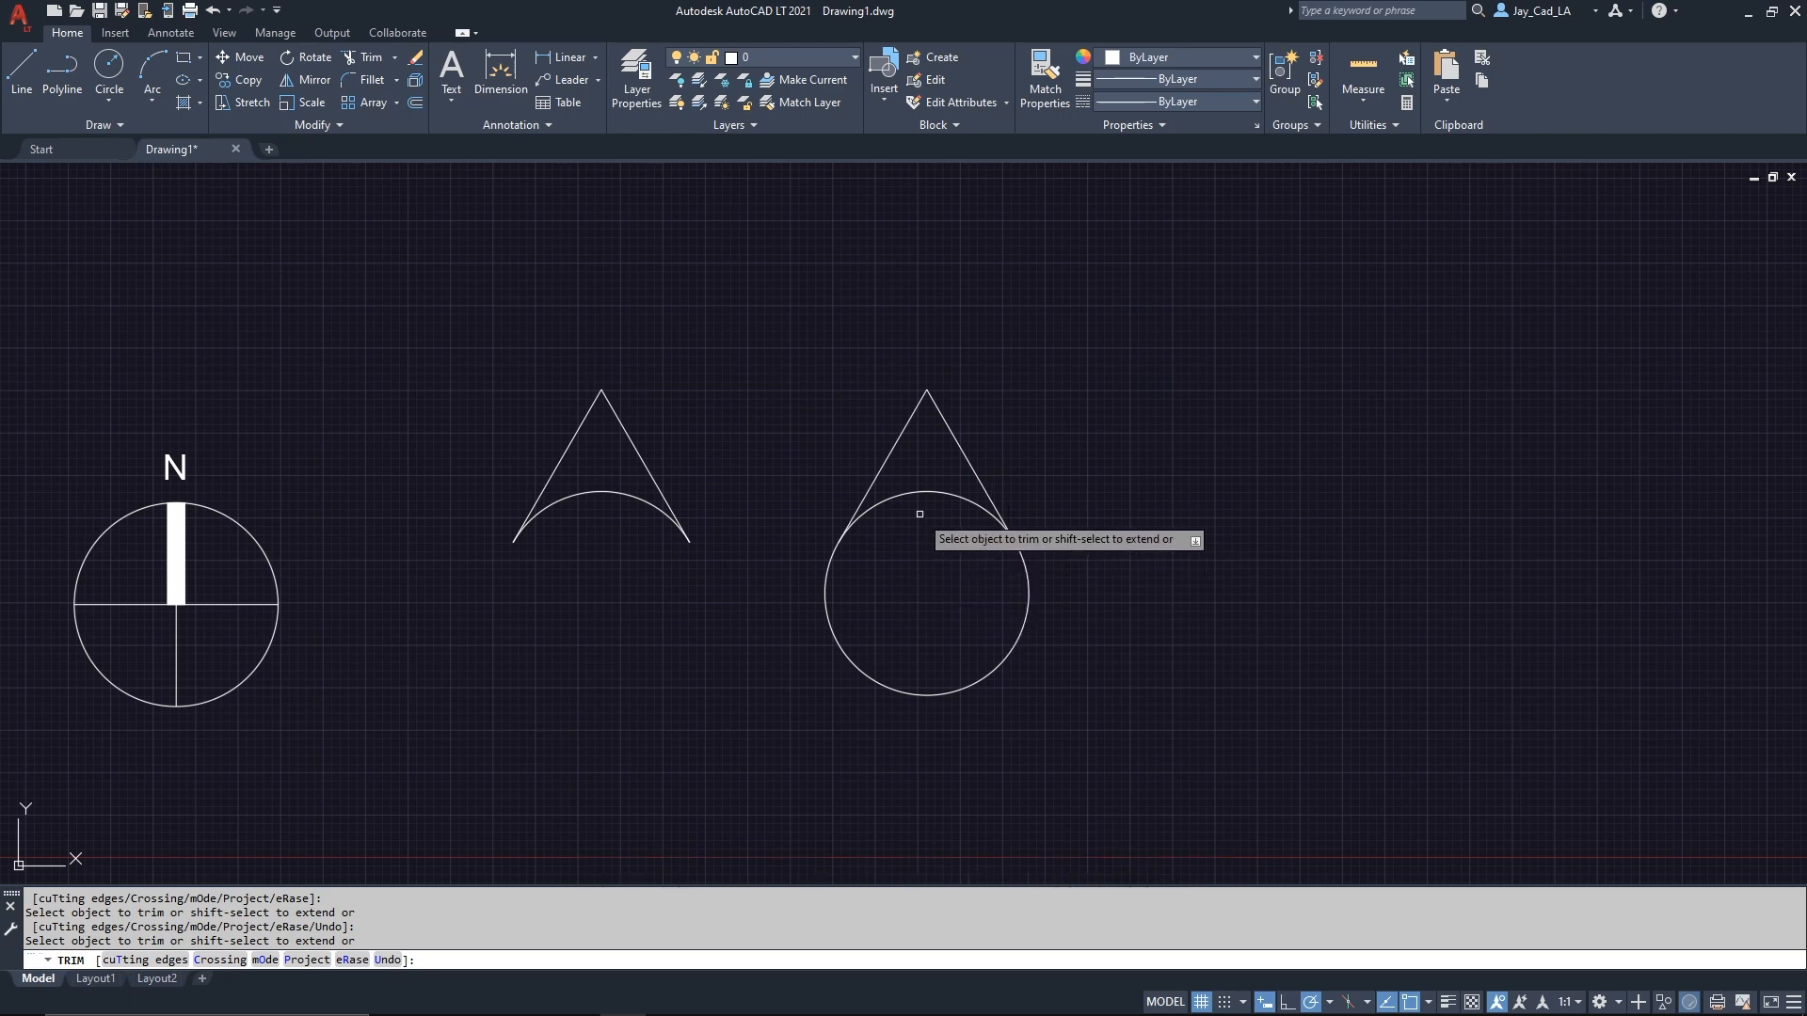
key("Return")
Fill the trimmed arrowhead with a solid hatch.
middle_click_drag(737, 495, 756, 523)
type("H")
key("Return")
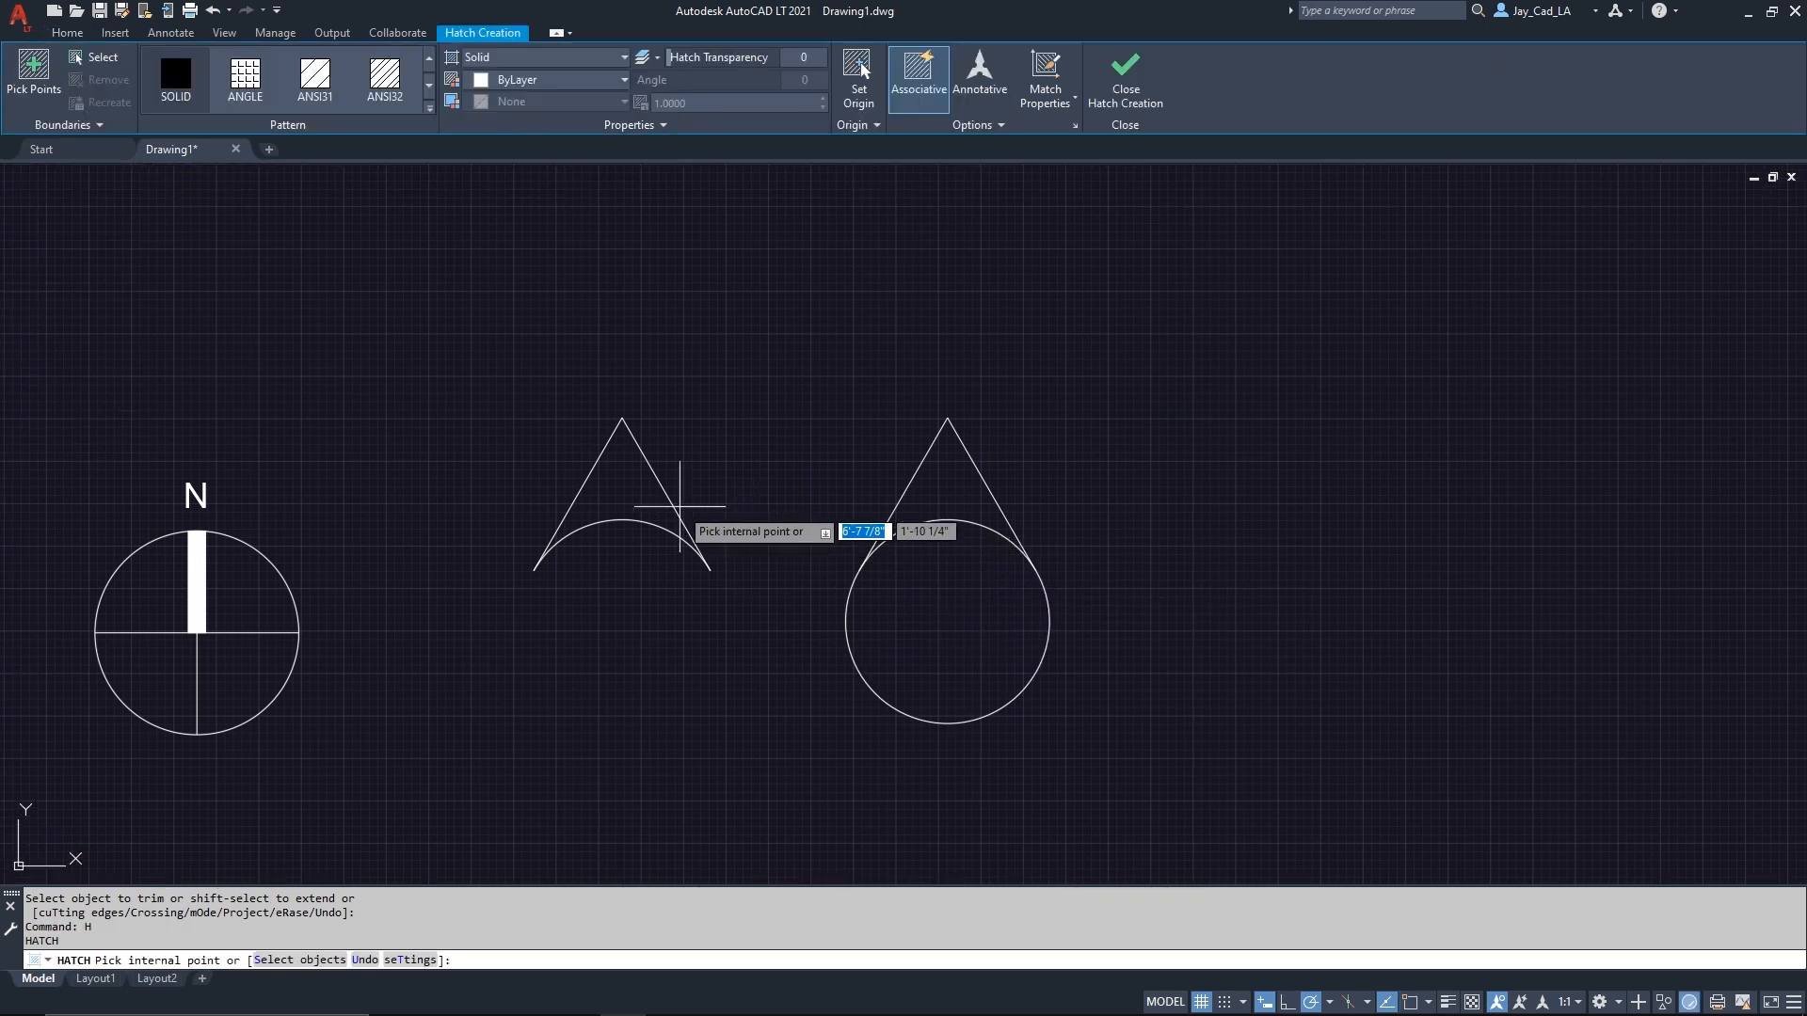
left_click(649, 503)
key("Return")
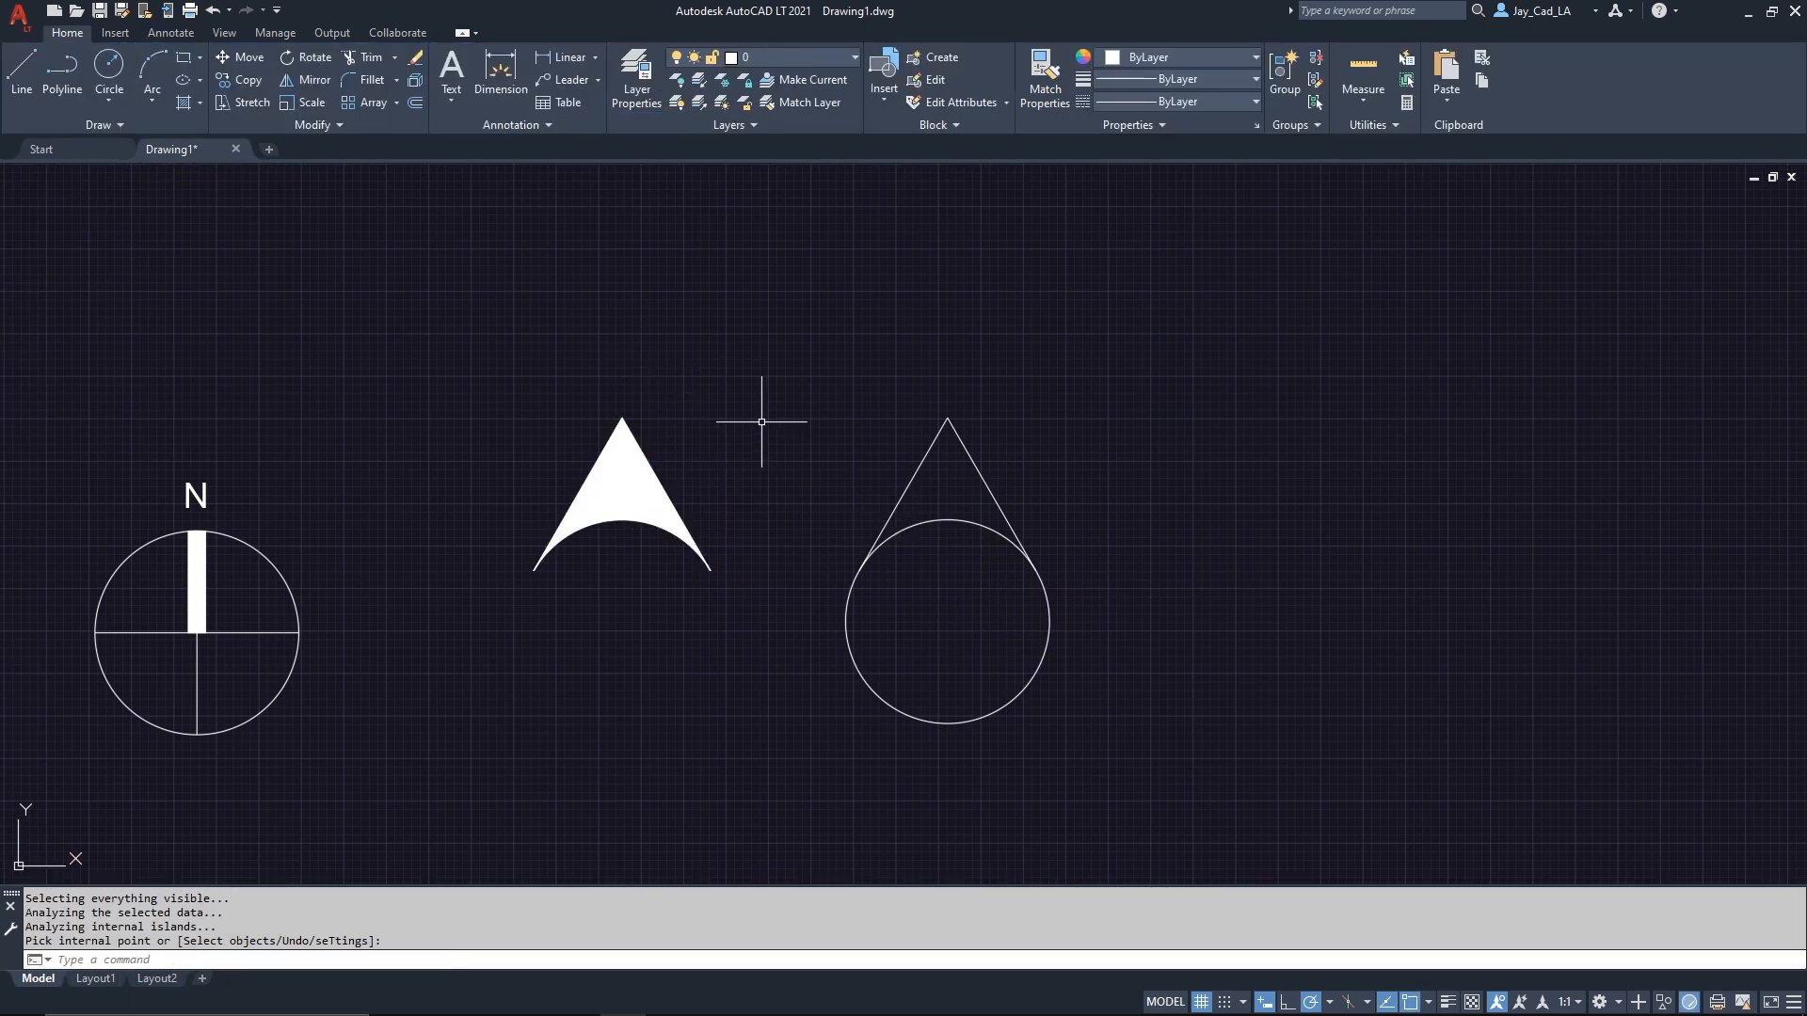
Apply a solid hatch to the area between the fourth circle's upper arc and its two tangent lines.
type("H")
key("Return")
left_click(963, 488)
key("Return")
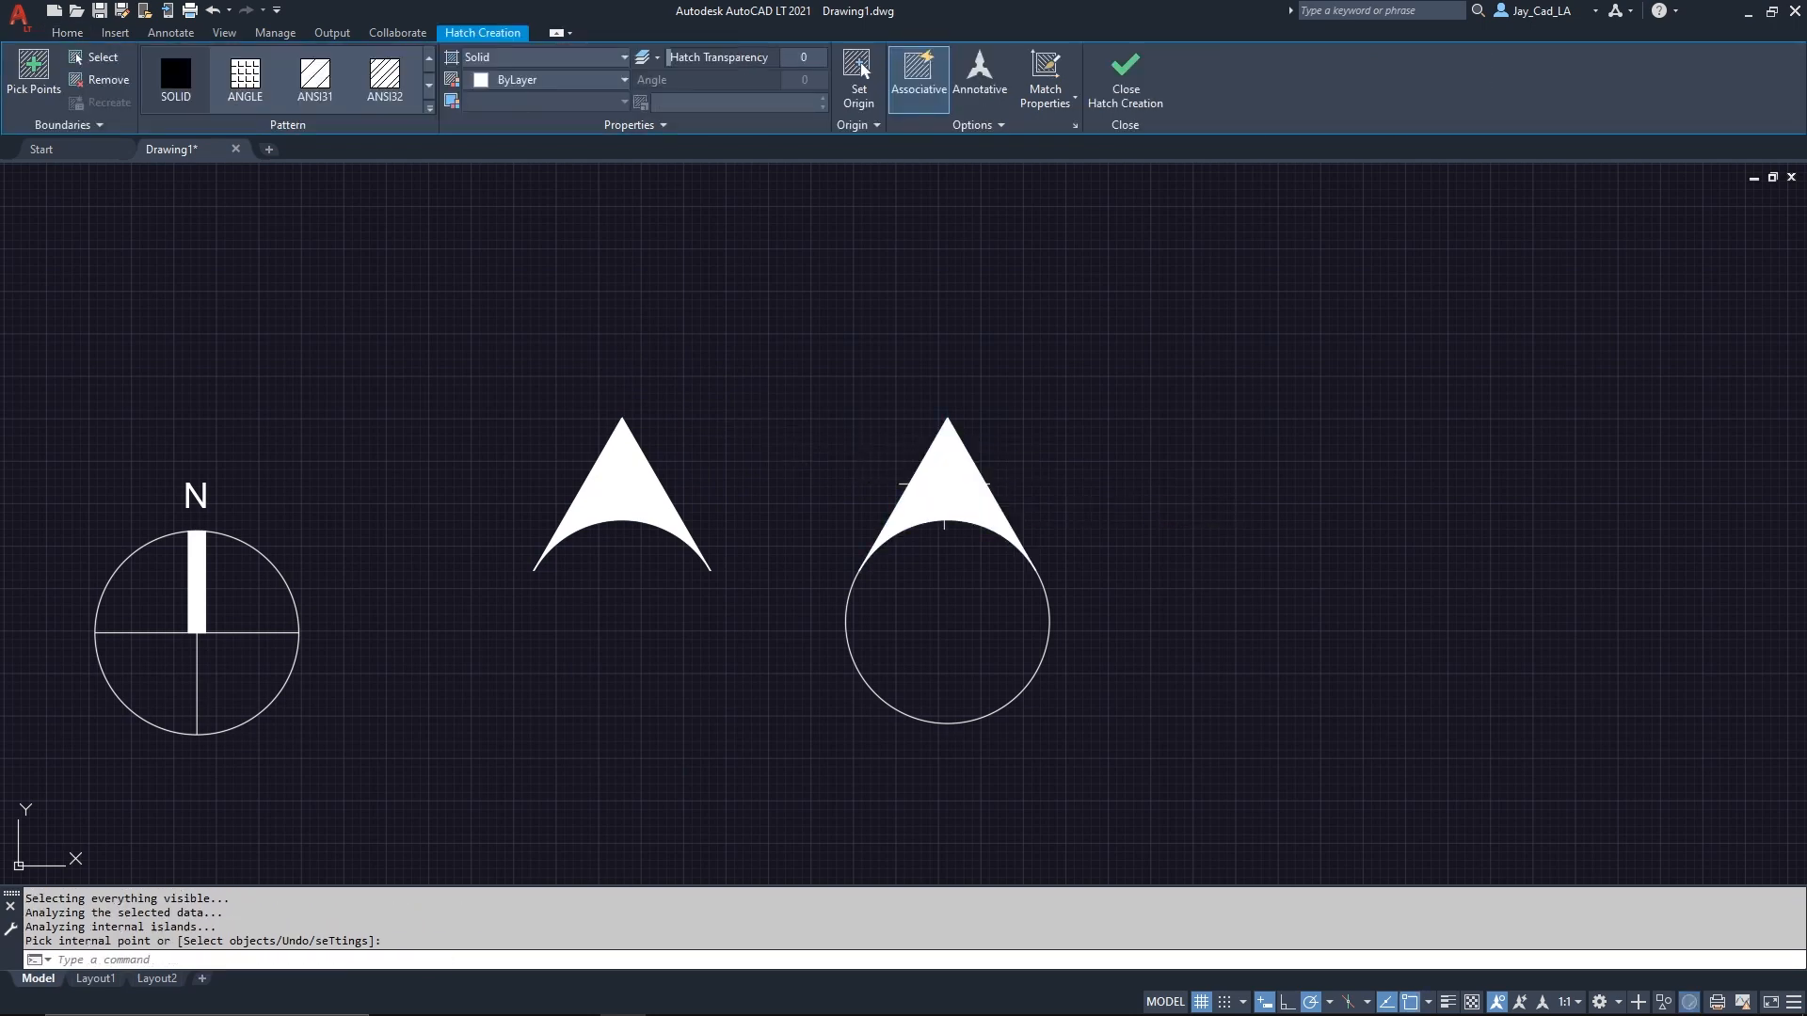
Copy the N from above the second symbol to the centre of the fourth symbol's circle, using the letter's middle as base point.
scroll(809, 482, "down", 2)
scroll(360, 503, "up", 2)
left_click(516, 450)
left_click(425, 493)
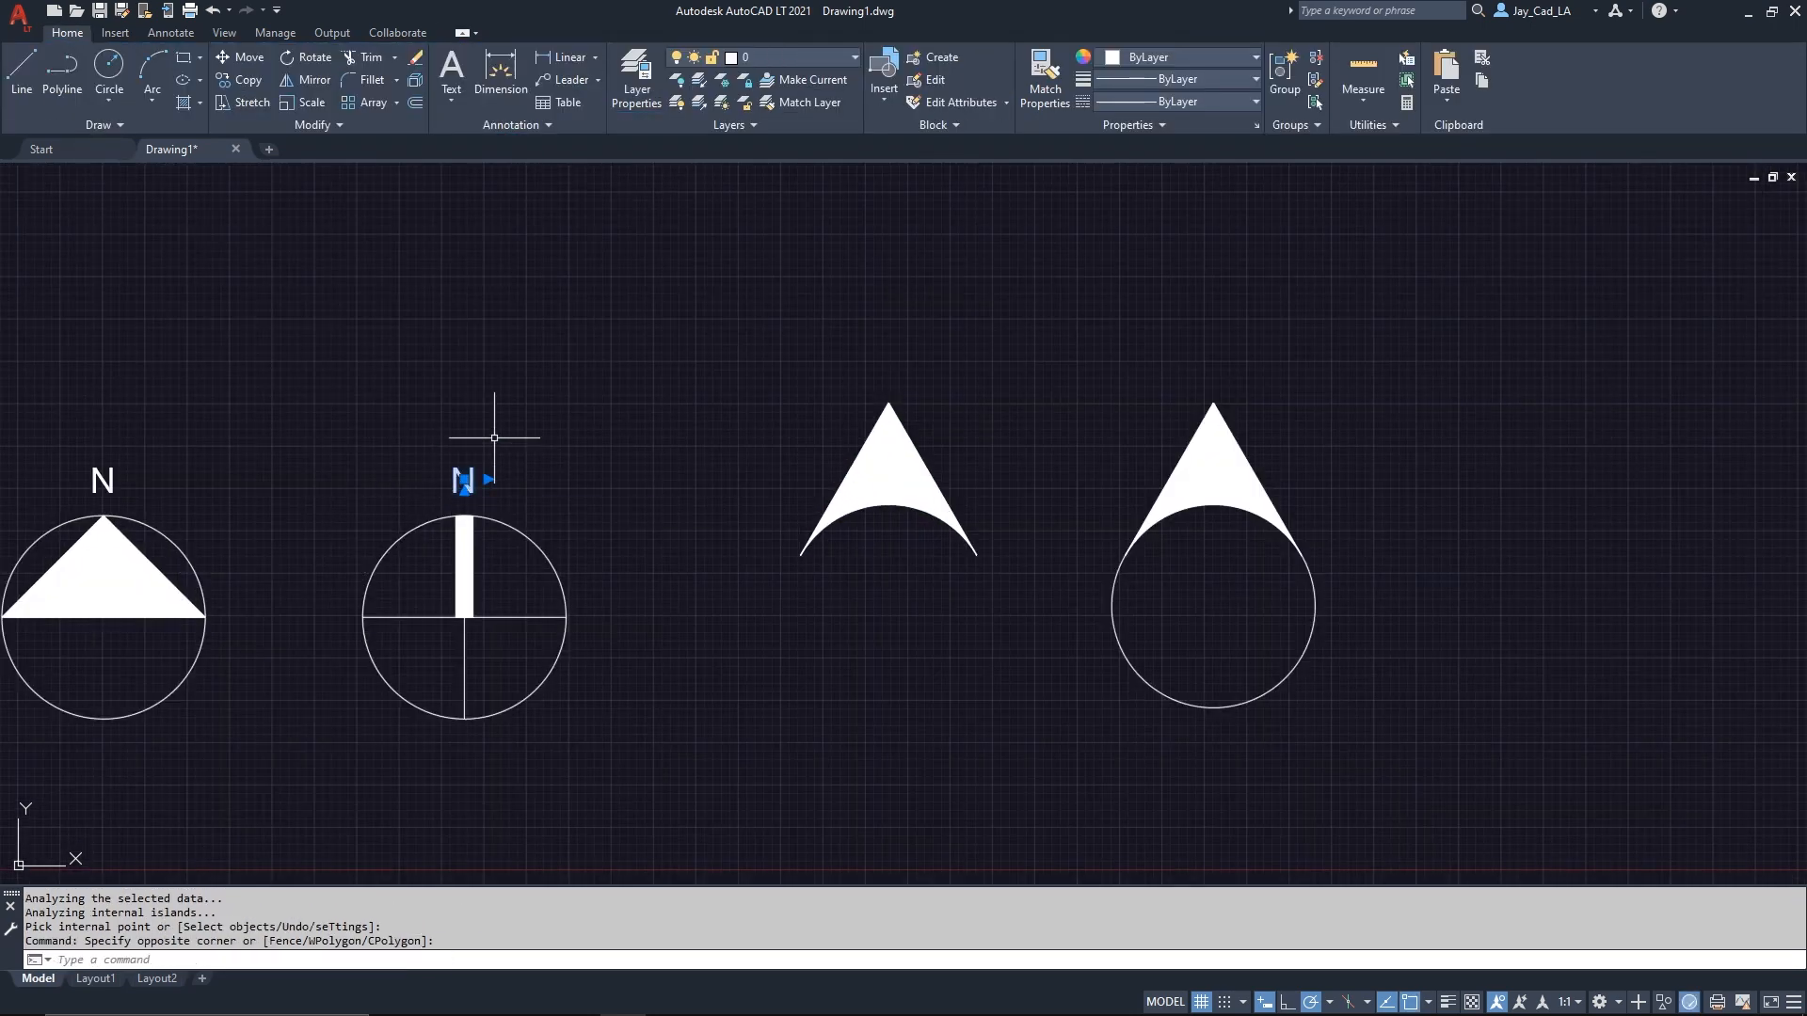
type("CO")
key("Return")
left_click(477, 481)
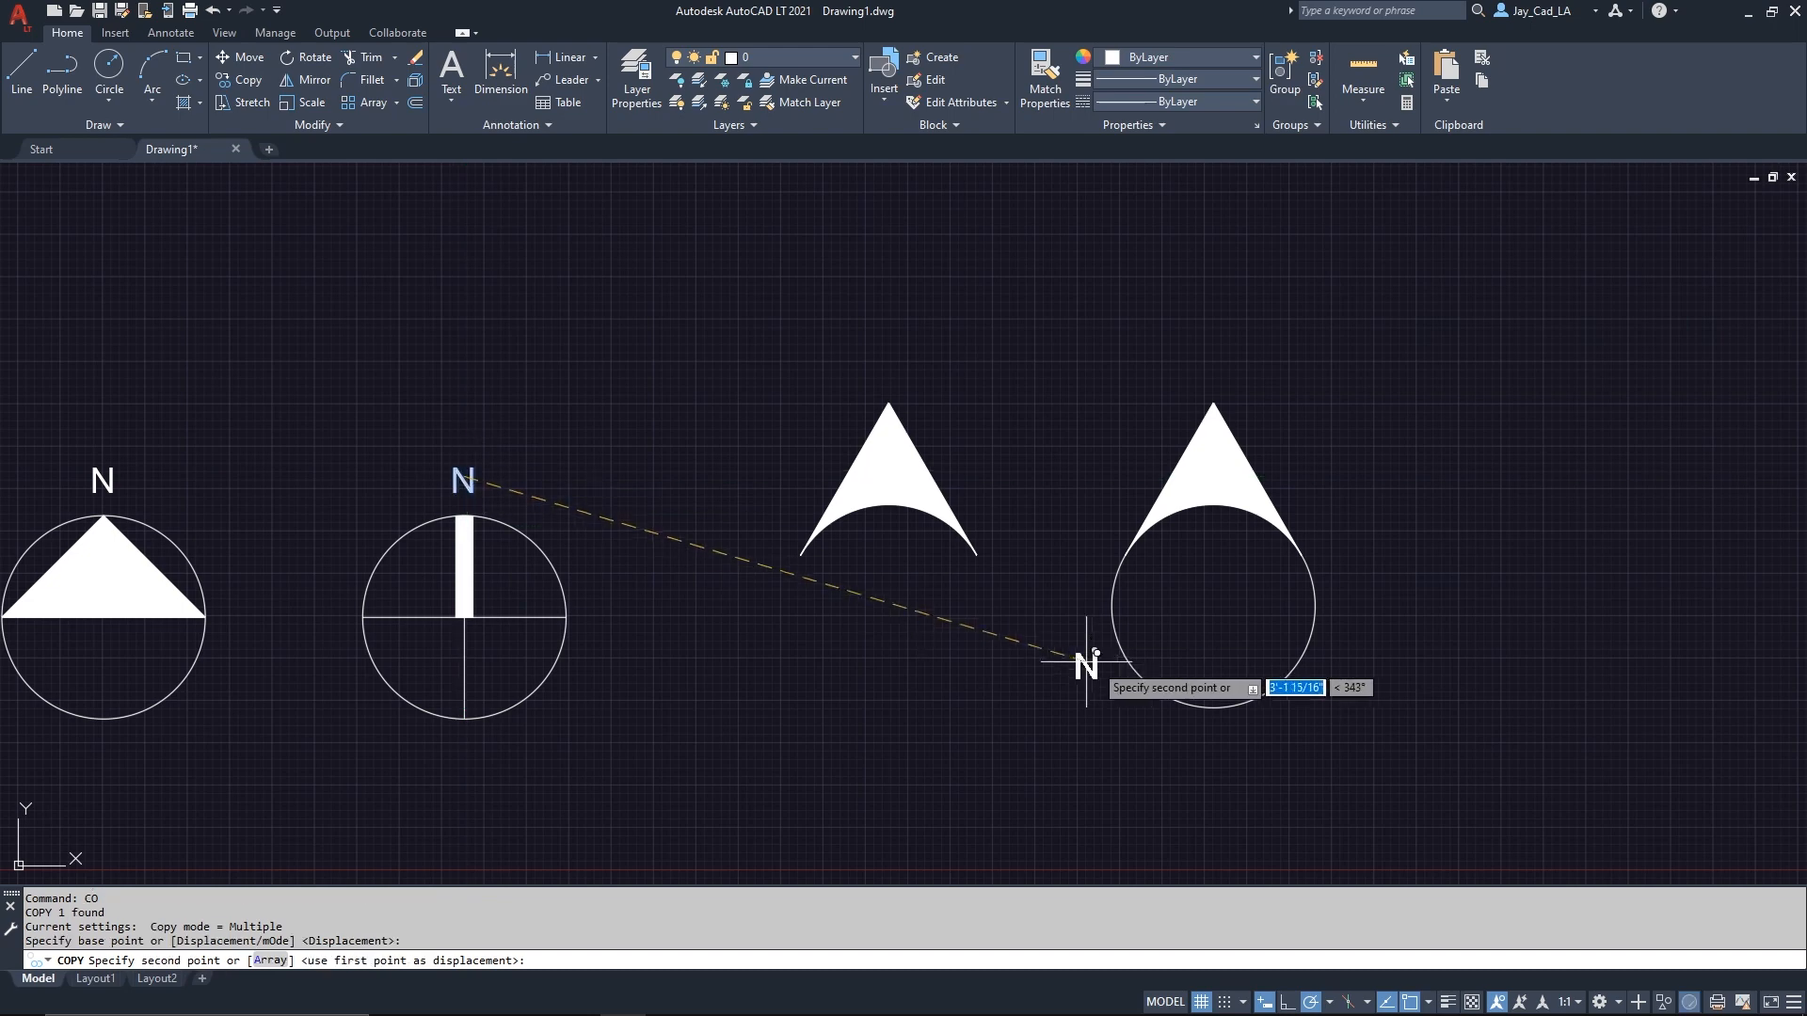
left_click(1214, 607)
middle_click_drag(1218, 612, 847, 589)
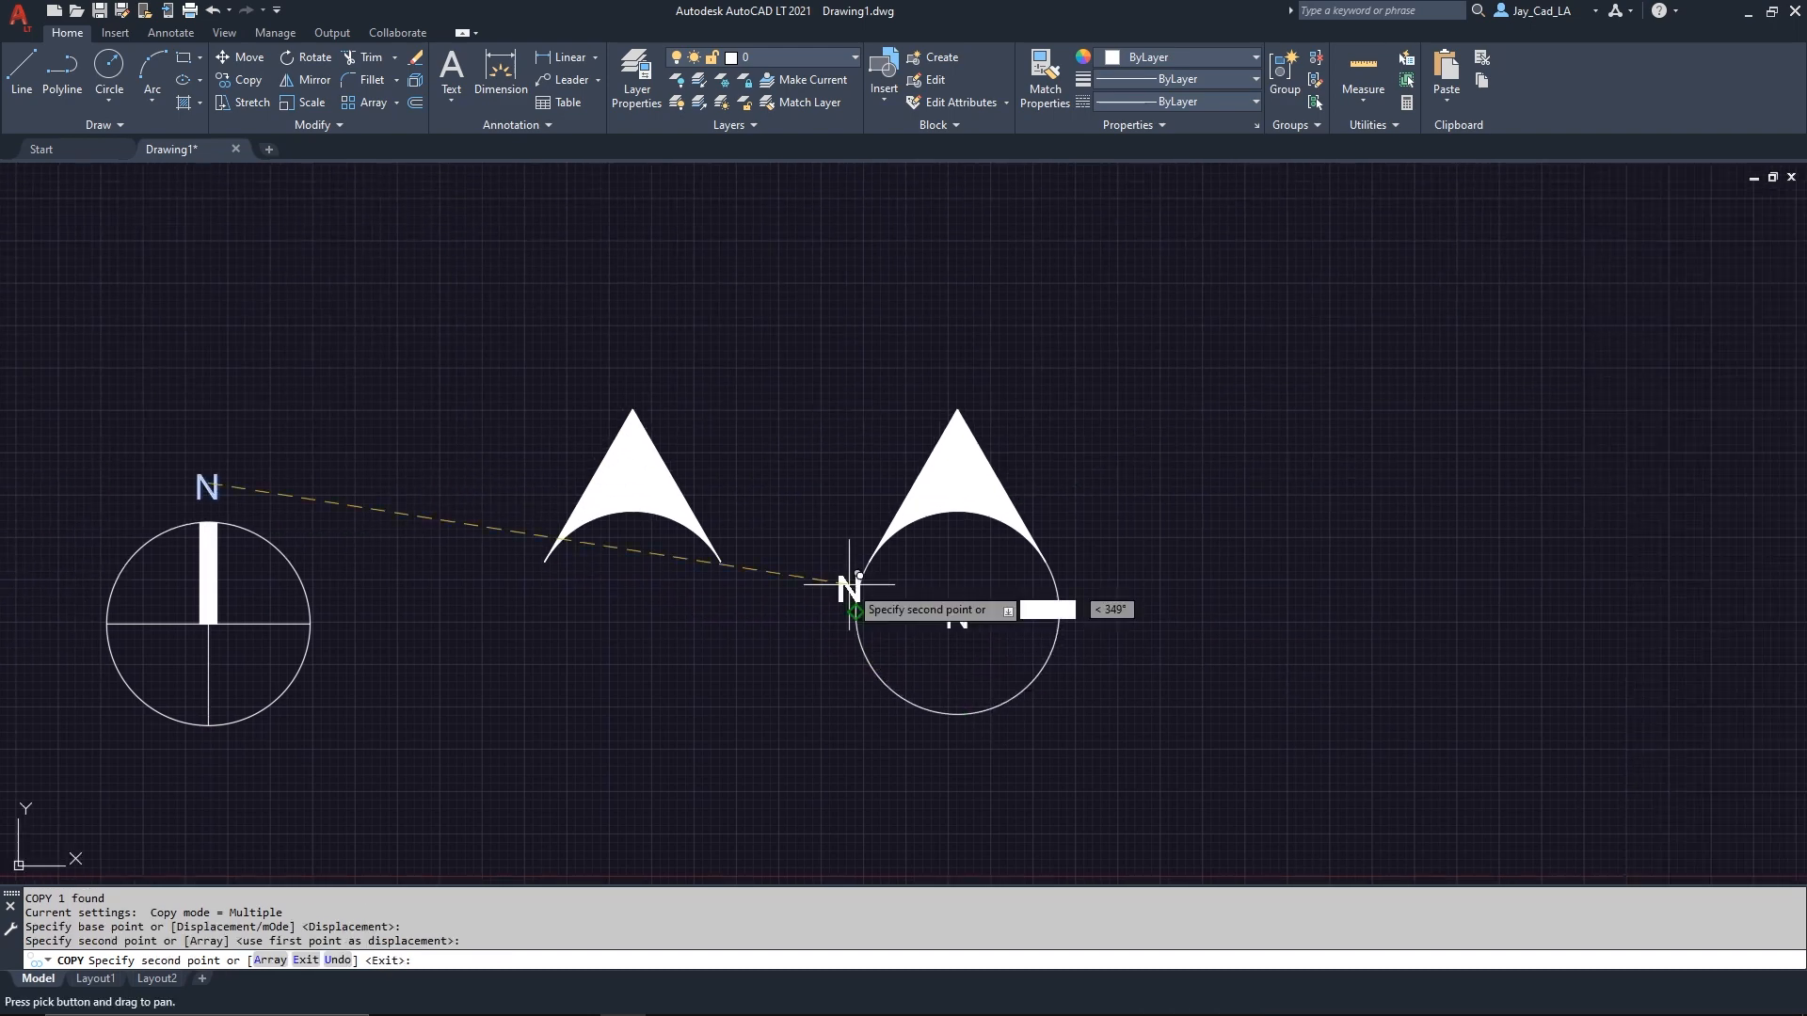
scroll(941, 593, "up", 2)
key("Return")
Set the text height of the N inside the fourth circle to 3 inches and close the text editor.
left_click(988, 640)
left_click(947, 564)
right_click(950, 569)
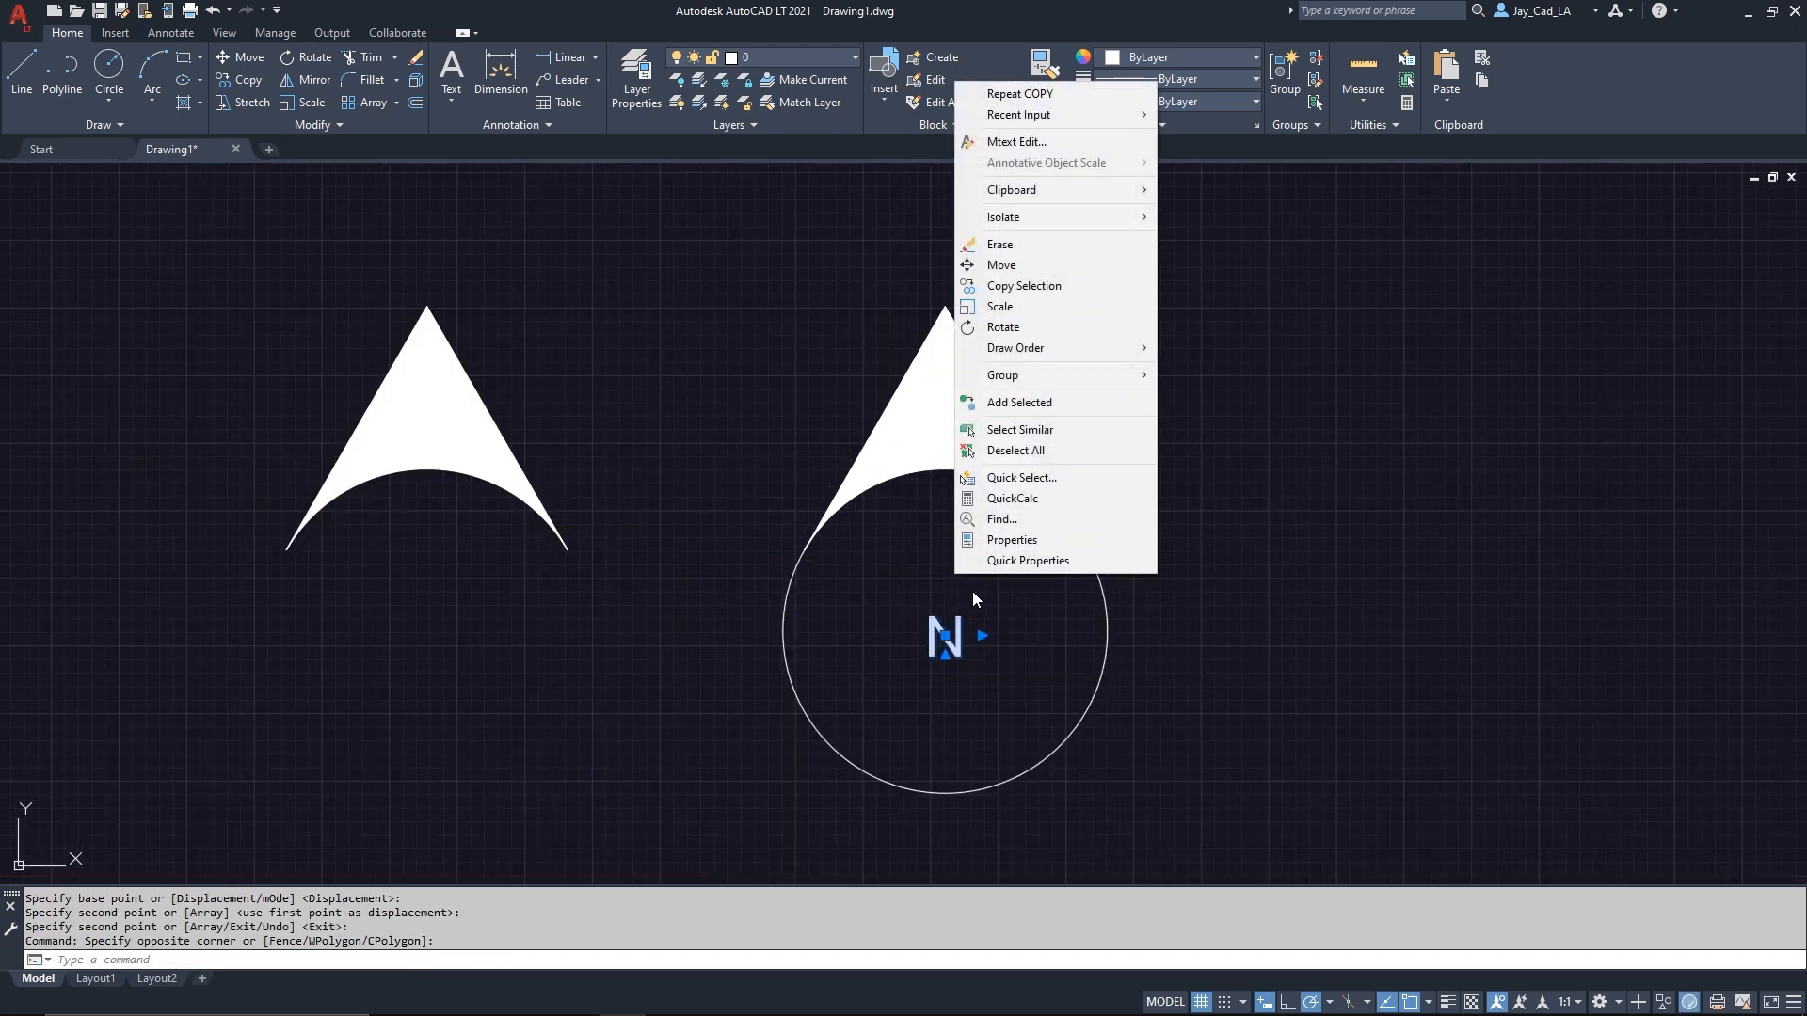
left_click(1040, 143)
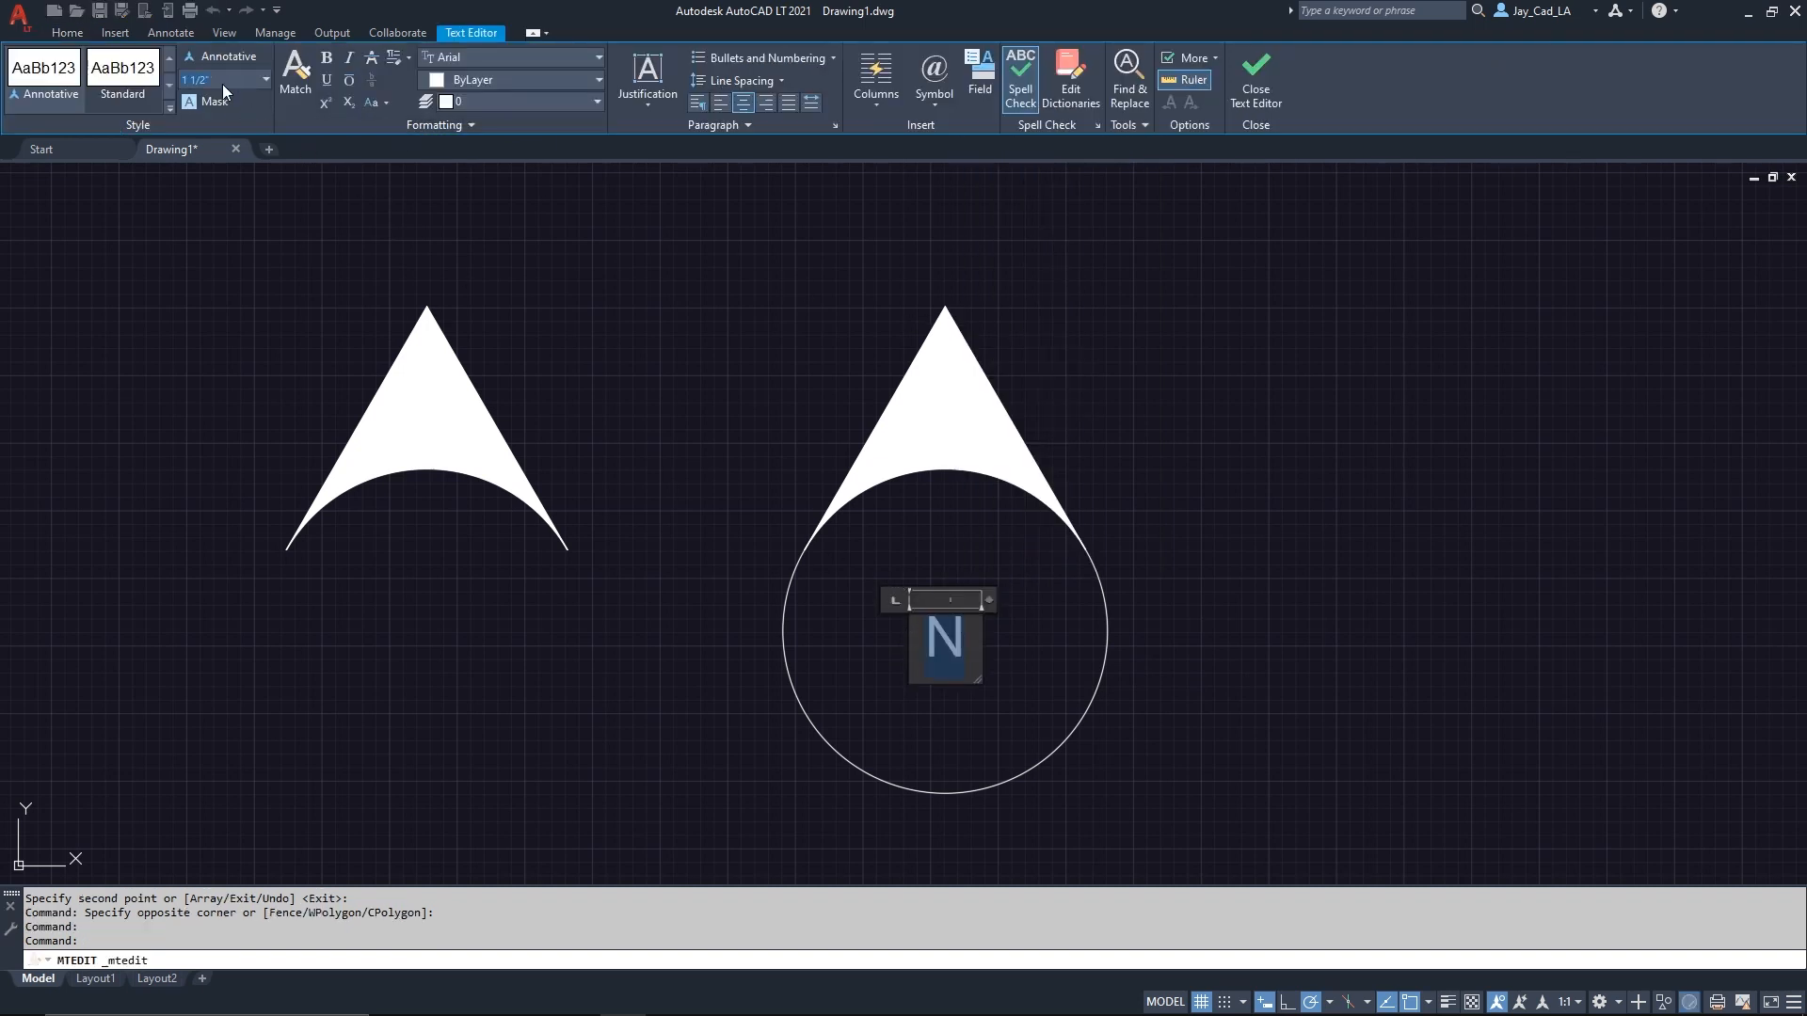
key("Return")
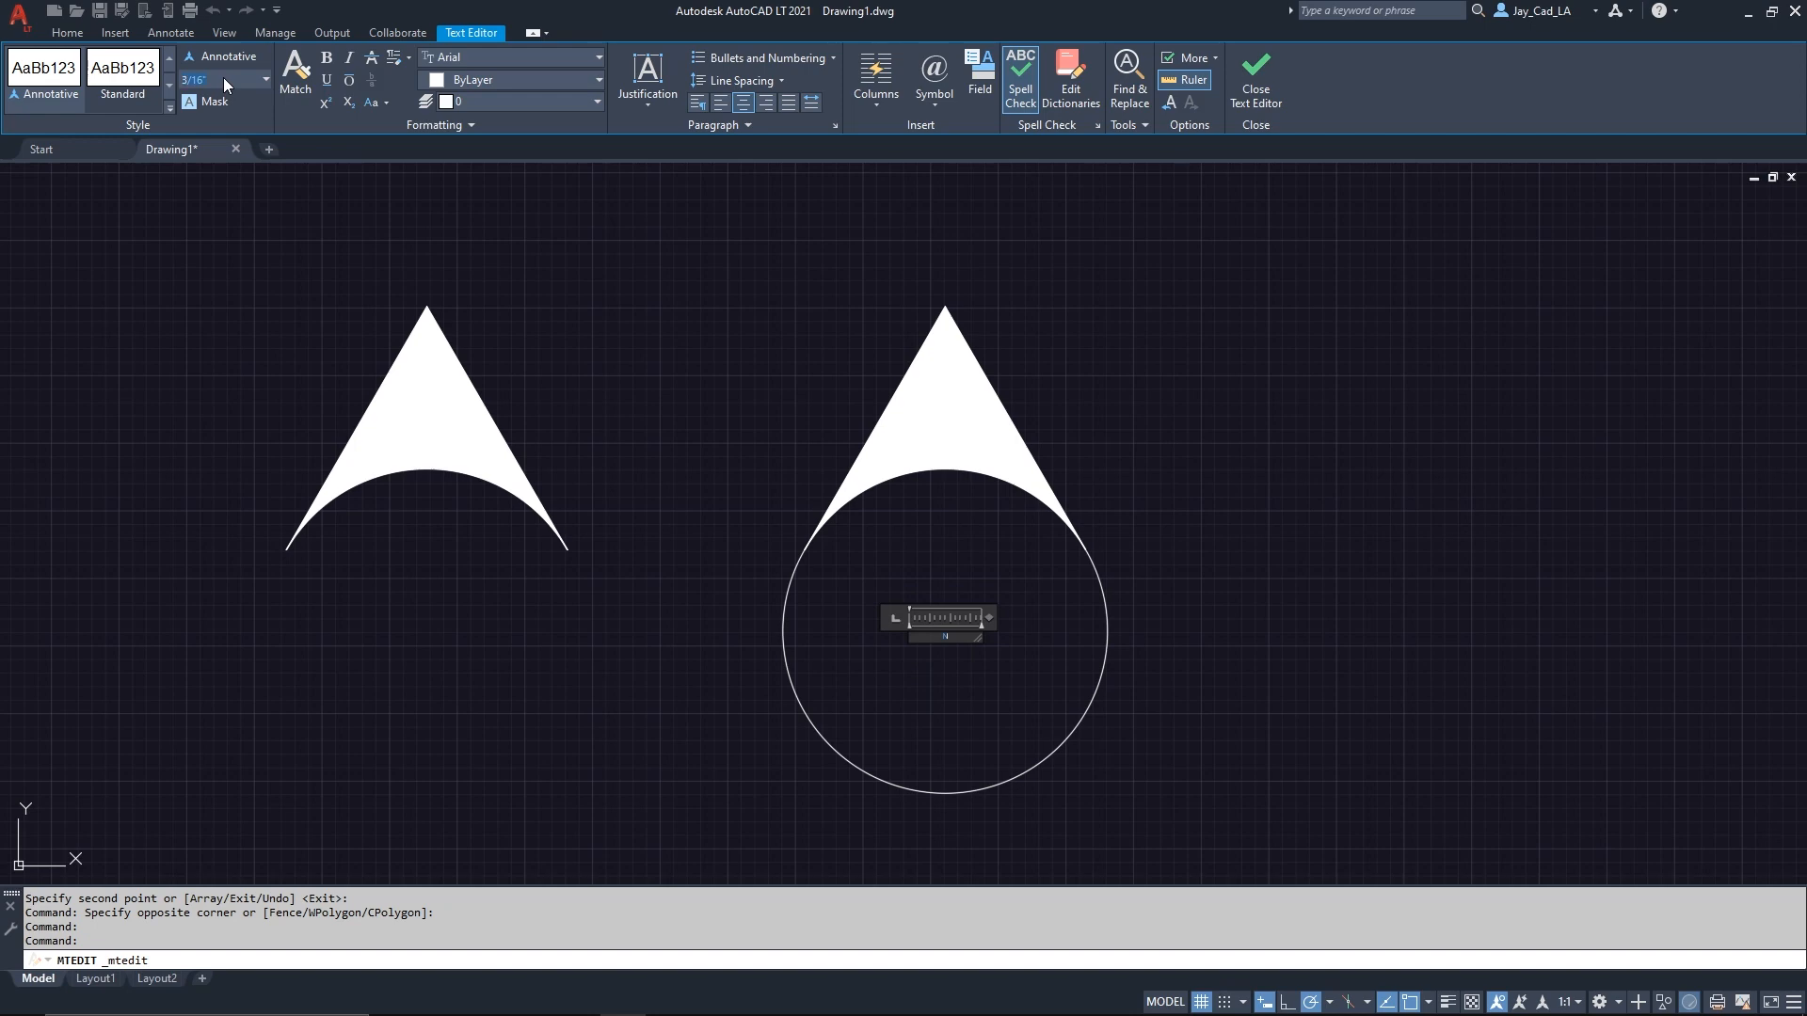
key("Return")
left_click(706, 400)
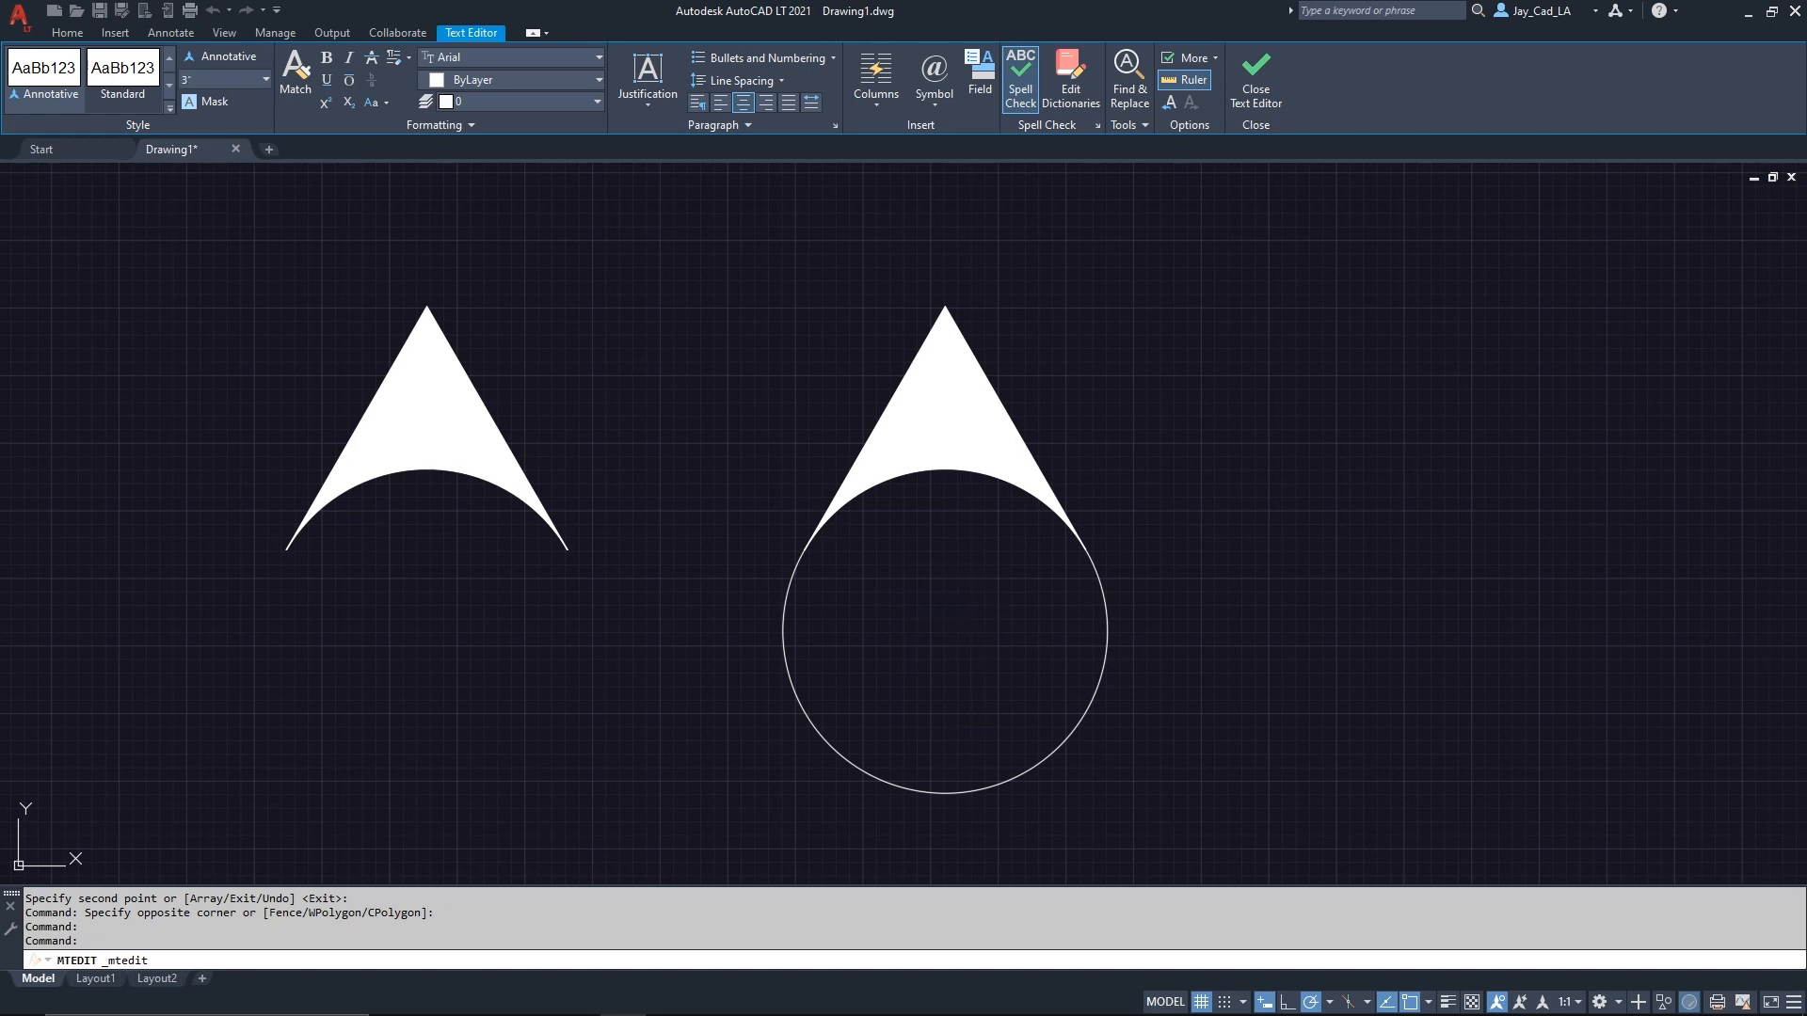
Copy the large N from the fourth circle to just below the curved base of the third symbol's arrowhead.
scroll(710, 403, "down", 2)
middle_click_drag(658, 413, 761, 440)
scroll(764, 462, "down", 2)
middle_click_drag(659, 515, 756, 501)
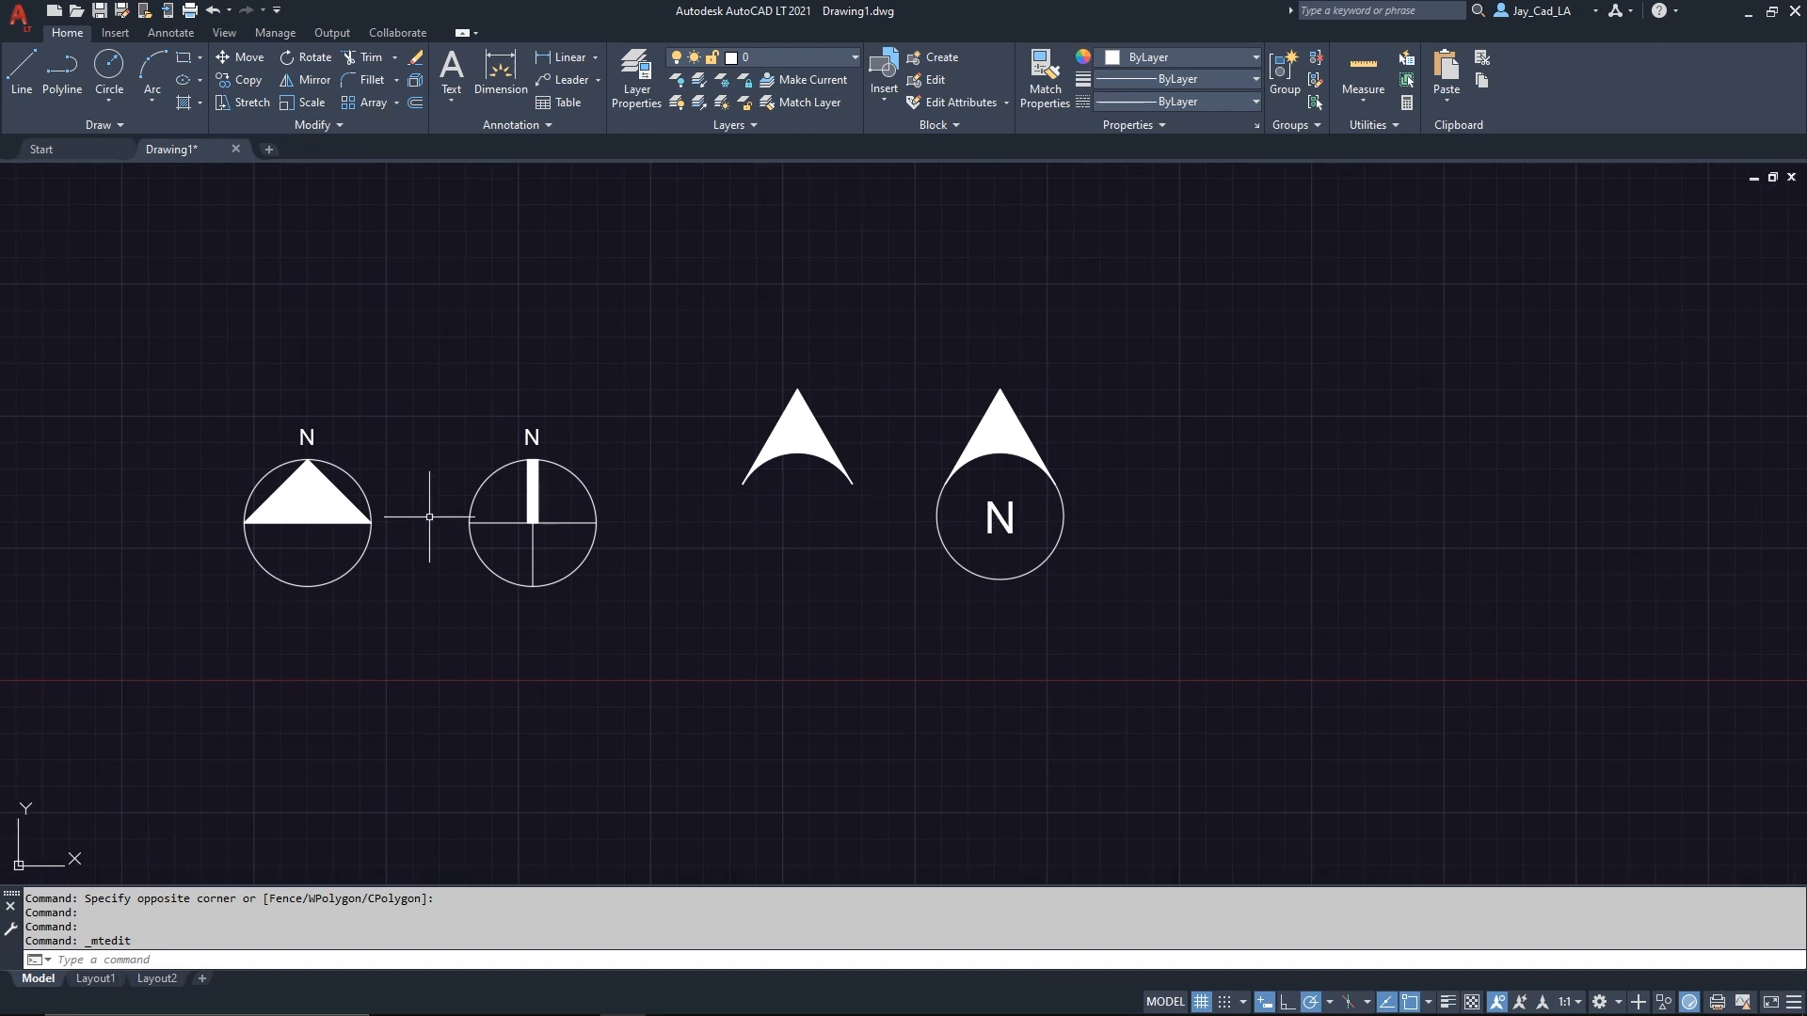
middle_click_drag(627, 582, 732, 568)
scroll(787, 529, "up", 2)
middle_click_drag(735, 499, 849, 527)
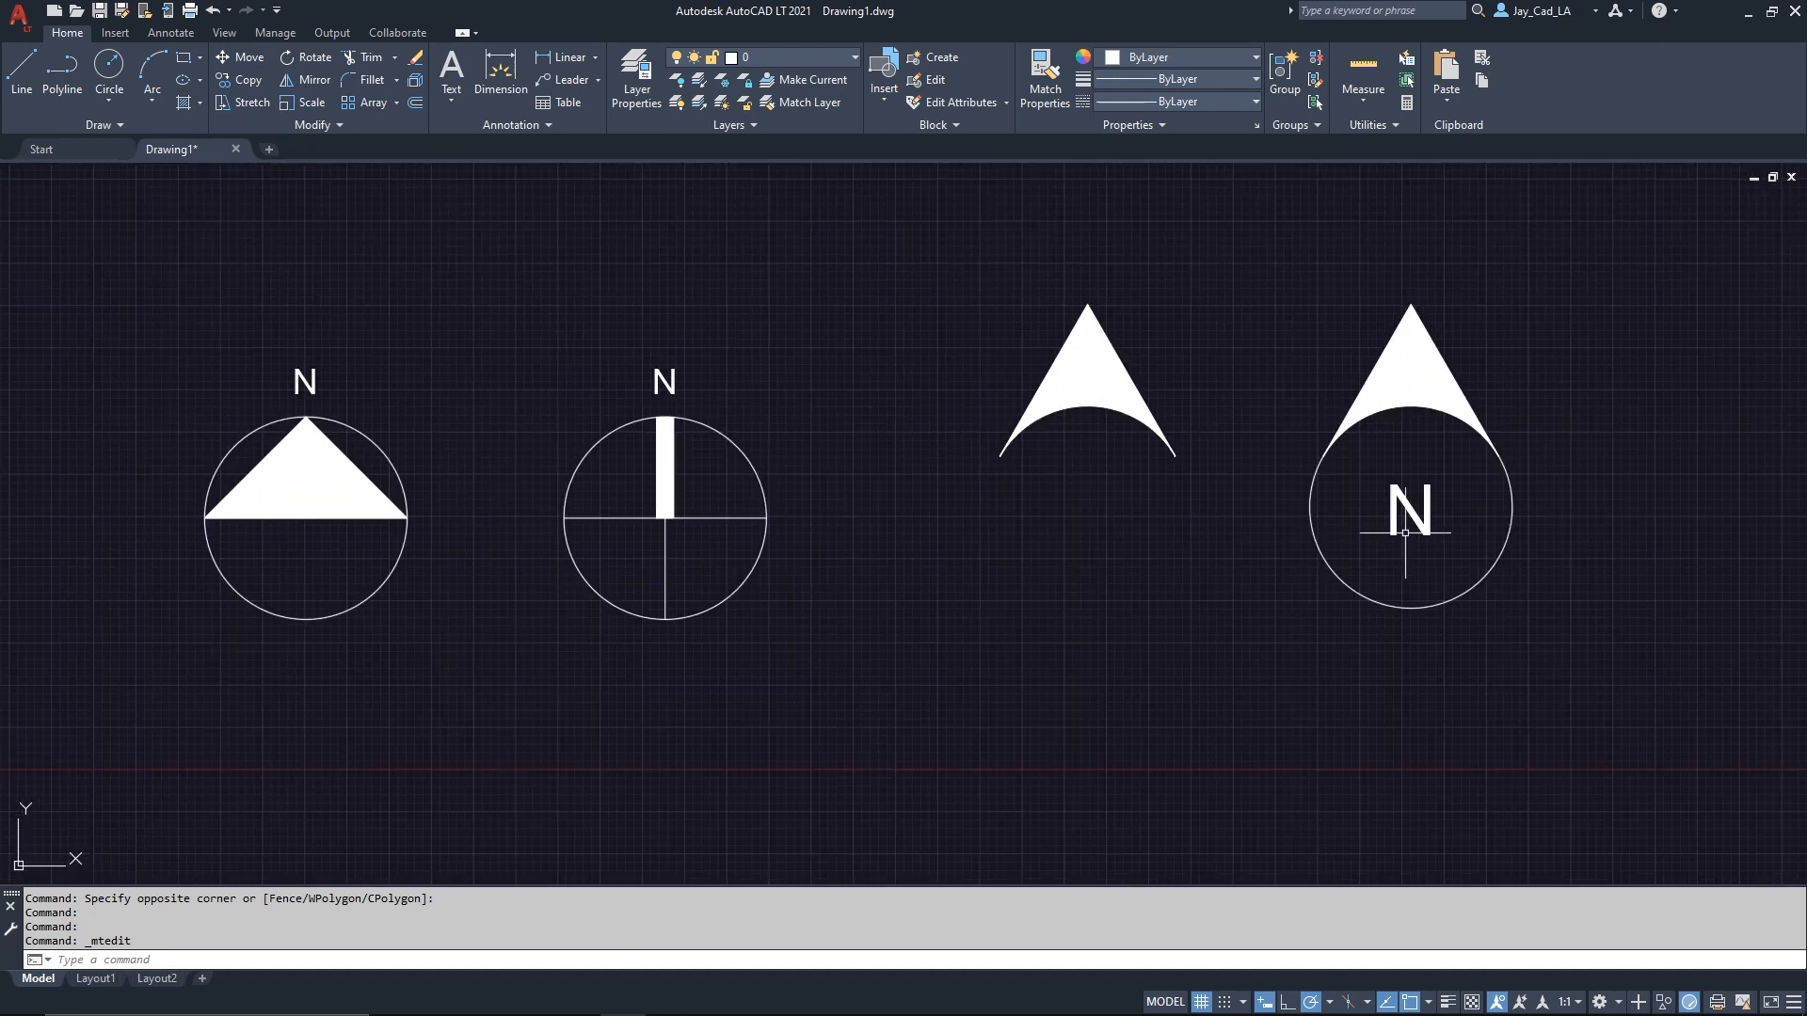
left_click(1439, 506)
left_click(1398, 529)
type("co")
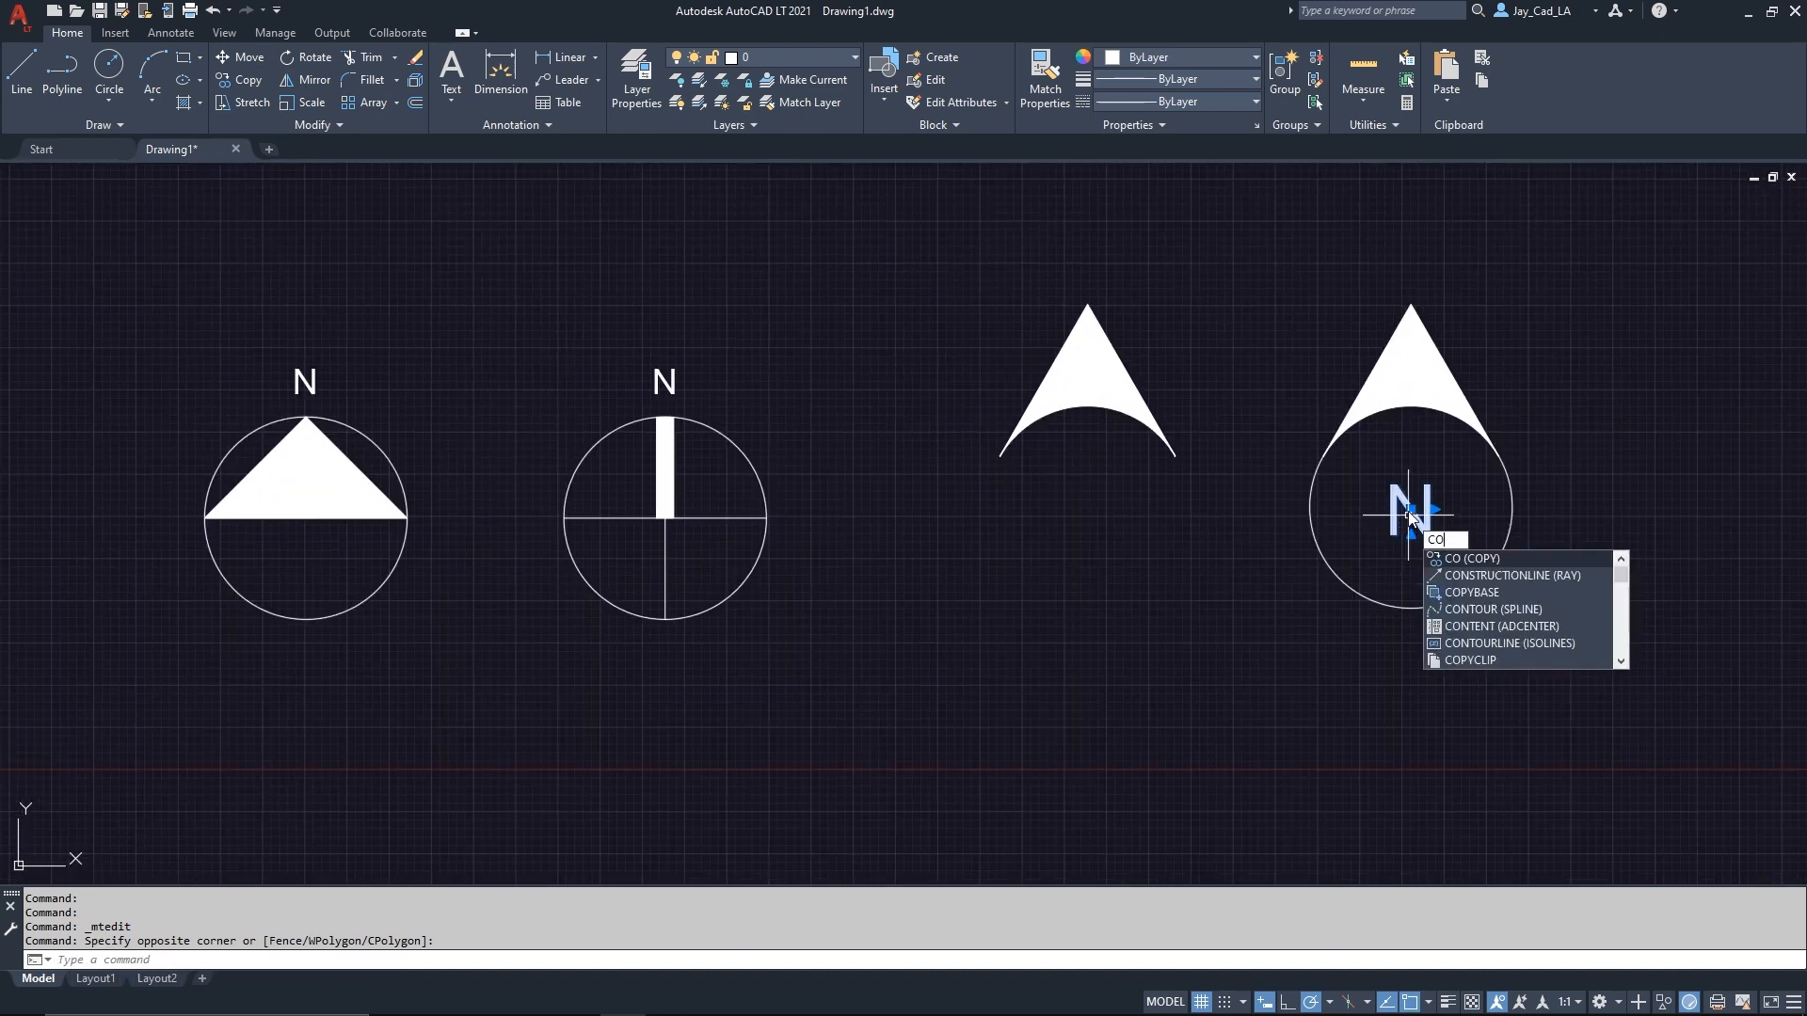
key("Return")
left_click(1407, 515)
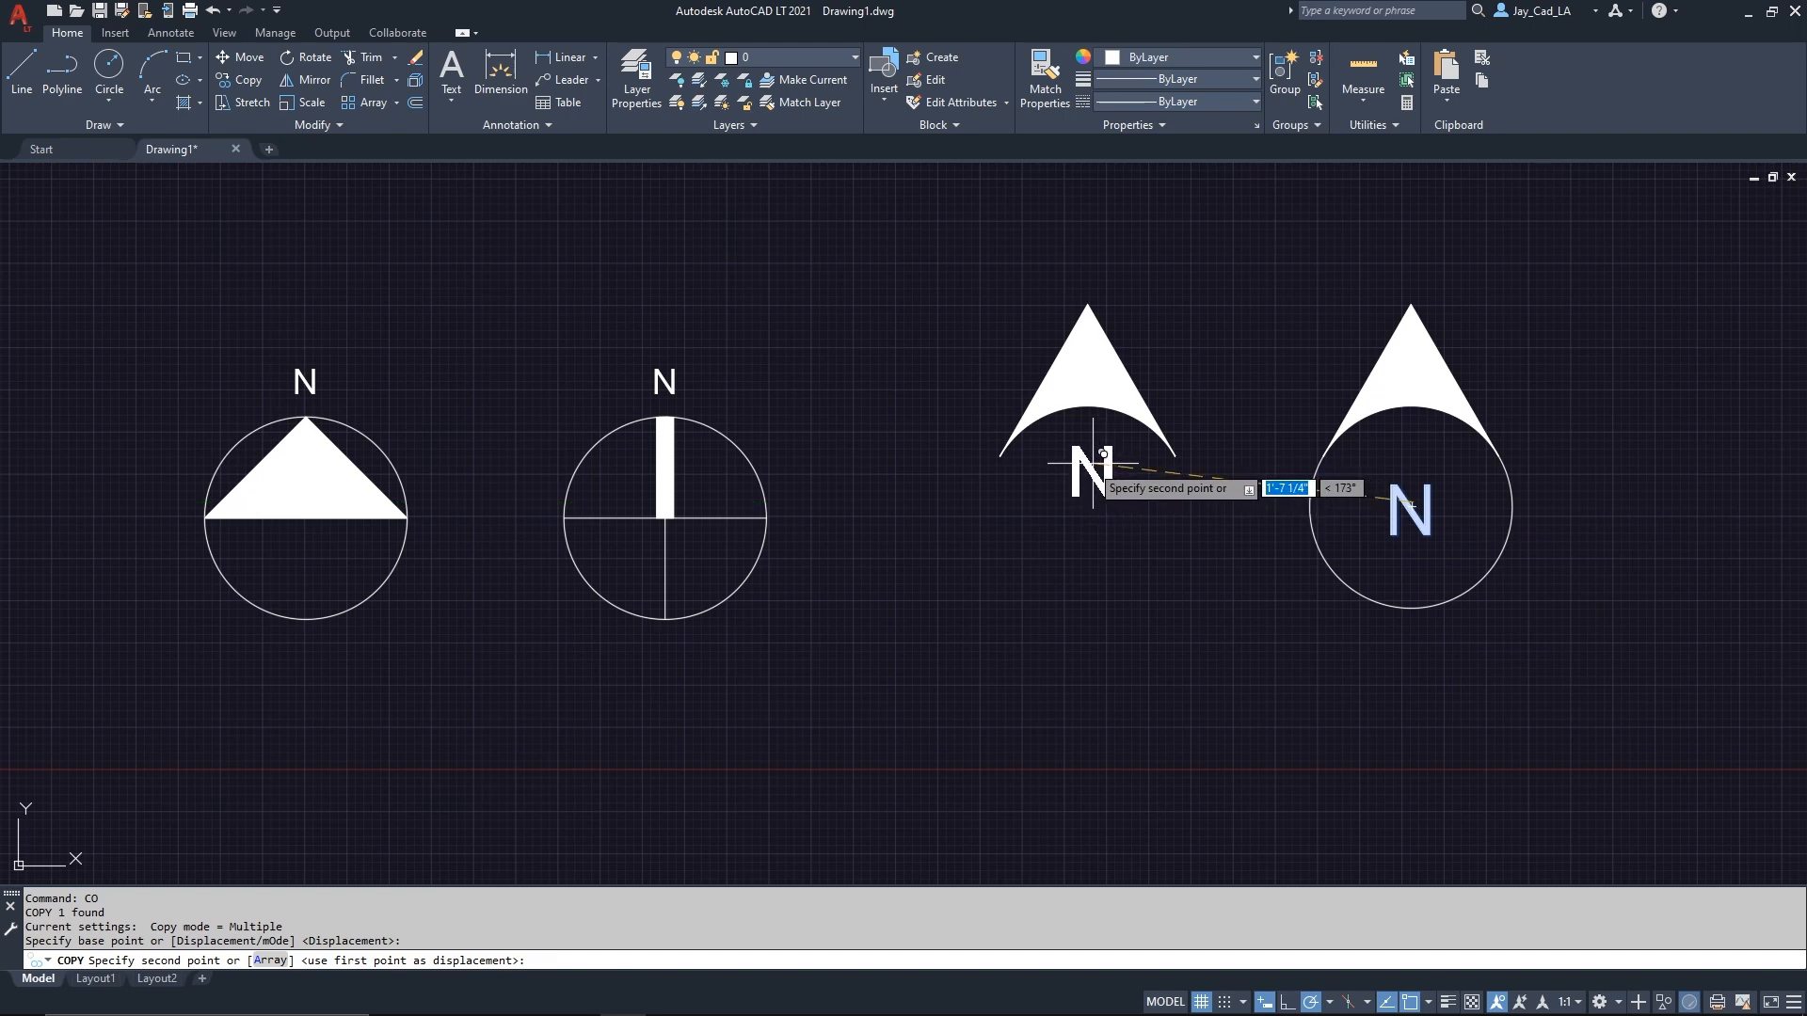
left_click(1083, 477)
key("Return")
middle_click_drag(712, 539, 835, 534)
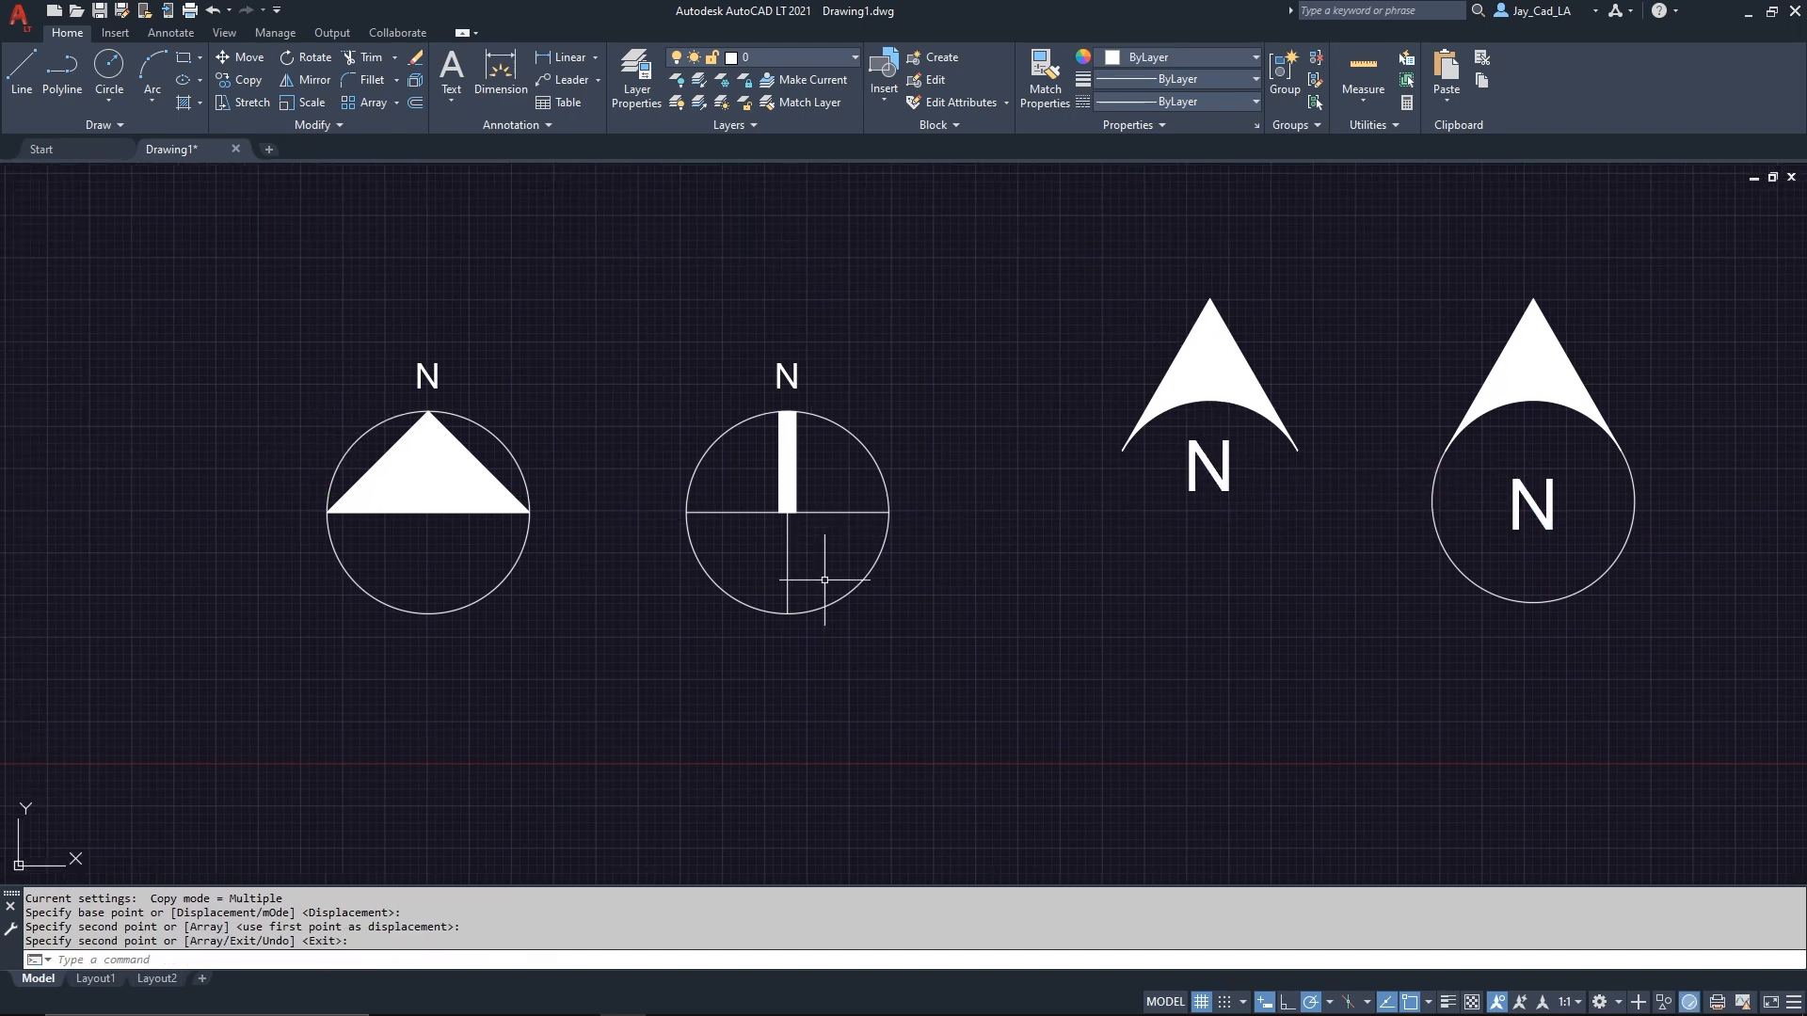